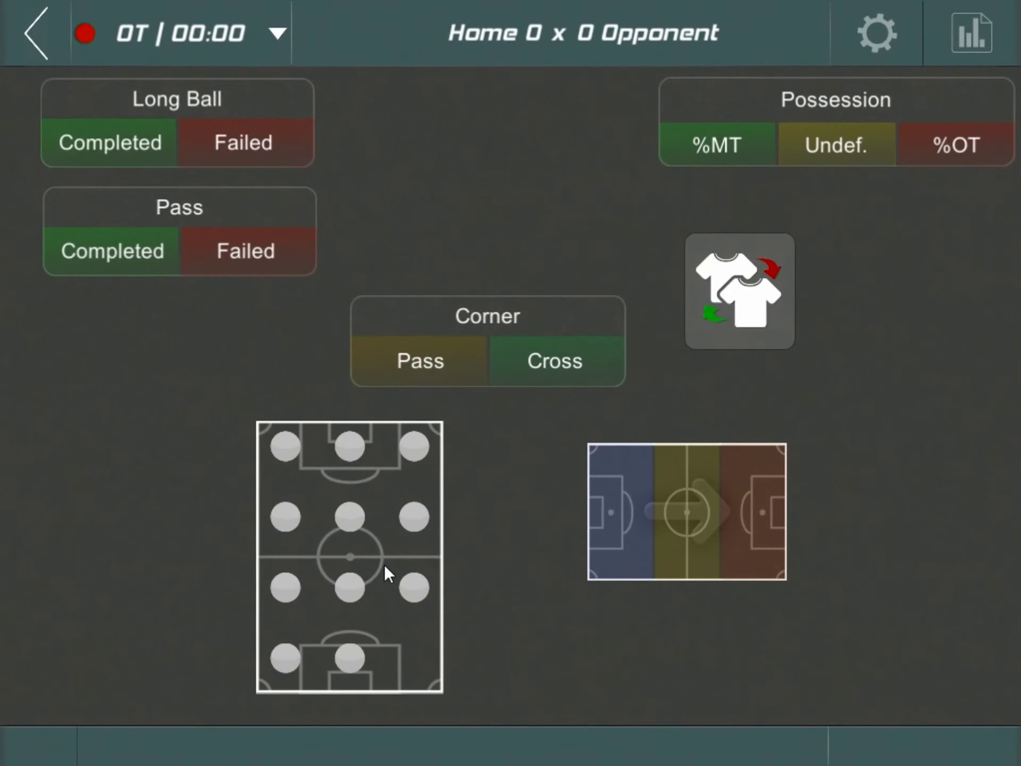
- Rearrange the formation and pitch zones panels, confirm the Drop State trigger, and log Dunga's failed pass
drag(314, 451, 155, 512)
drag(746, 574, 848, 575)
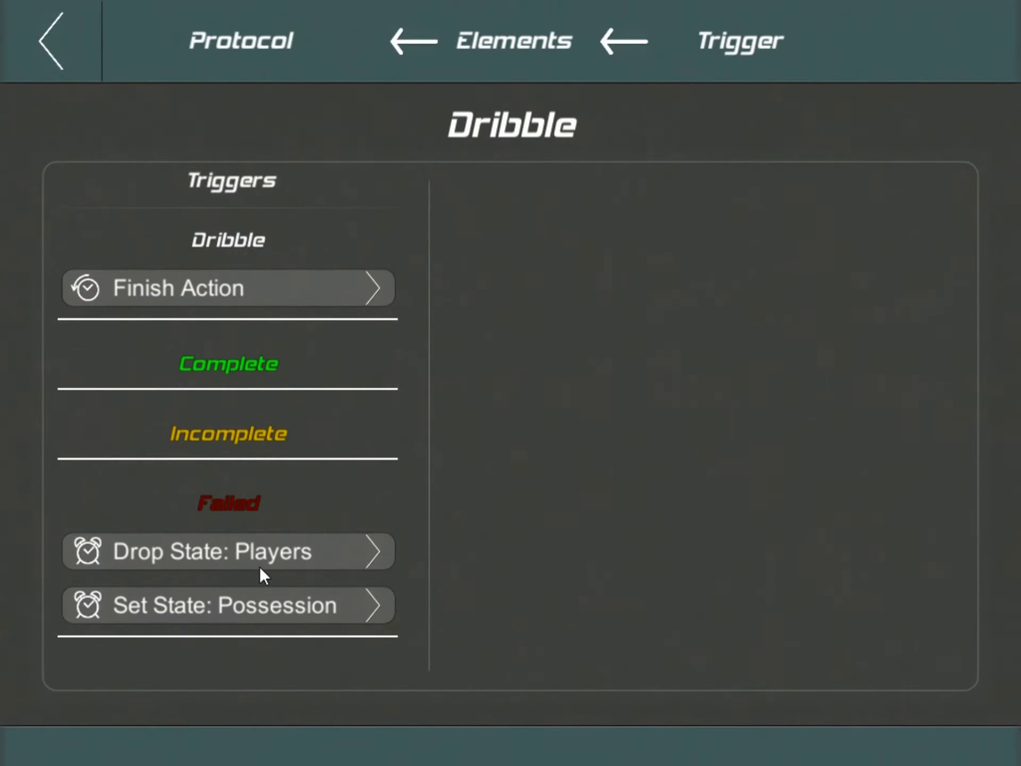
click(262, 561)
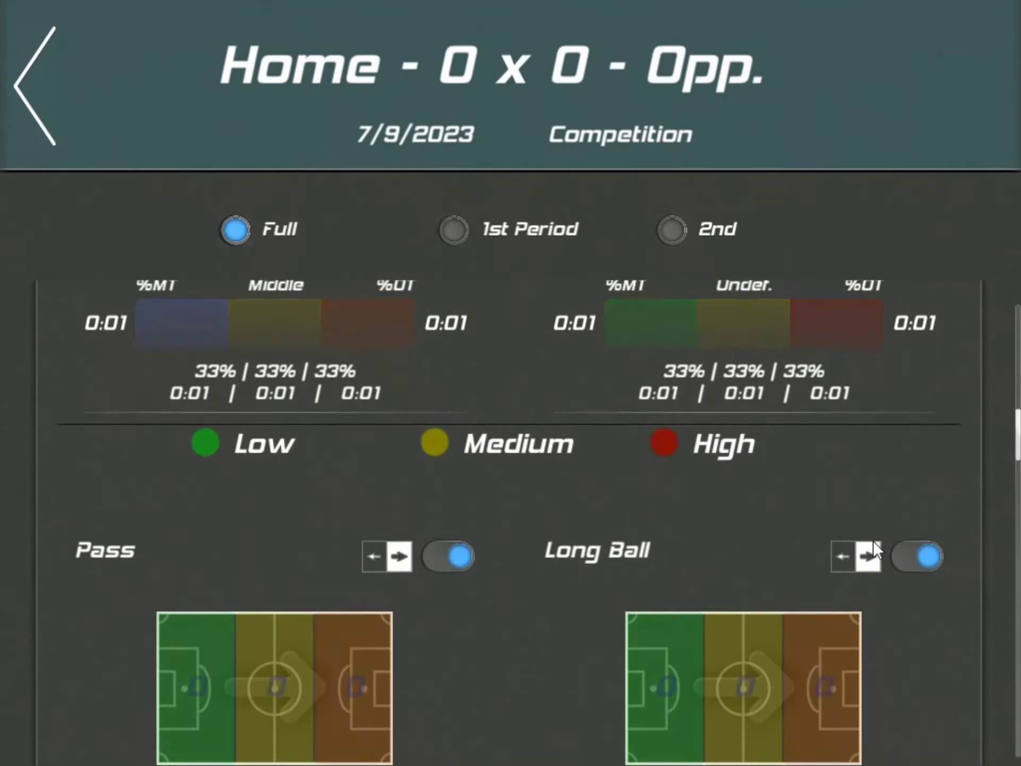
click(920, 546)
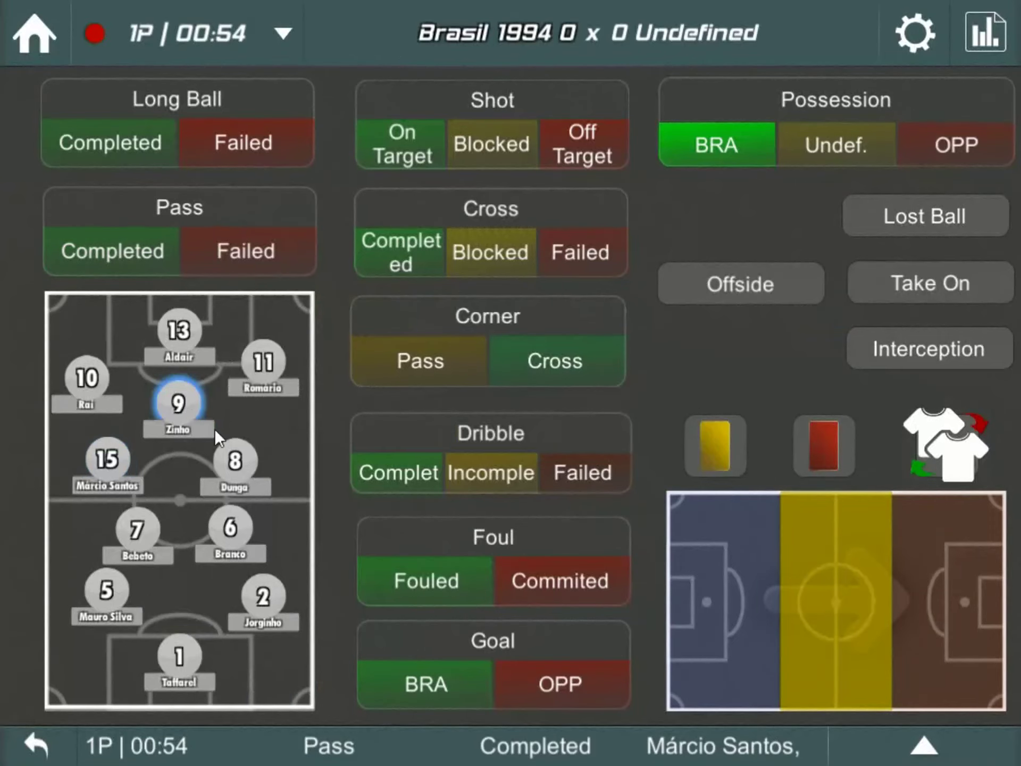
click(235, 460)
click(246, 251)
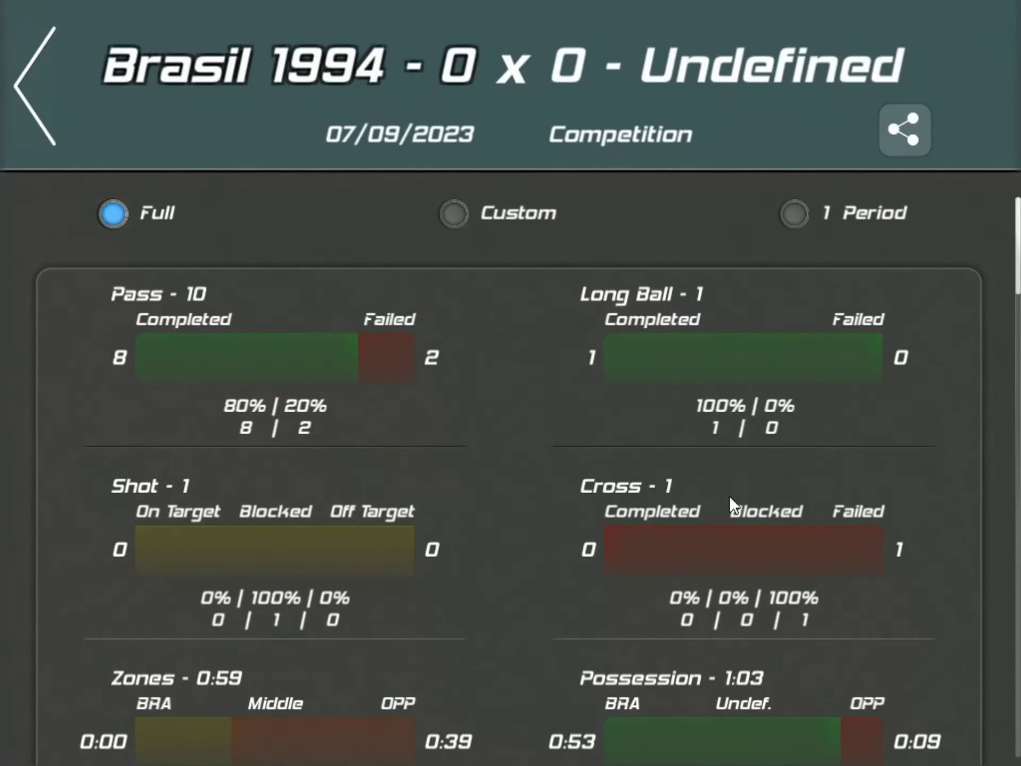
- Go to the Matches list and start setting up a new match
scroll(732, 500, down, 10)
scroll(582, 492, down, 5)
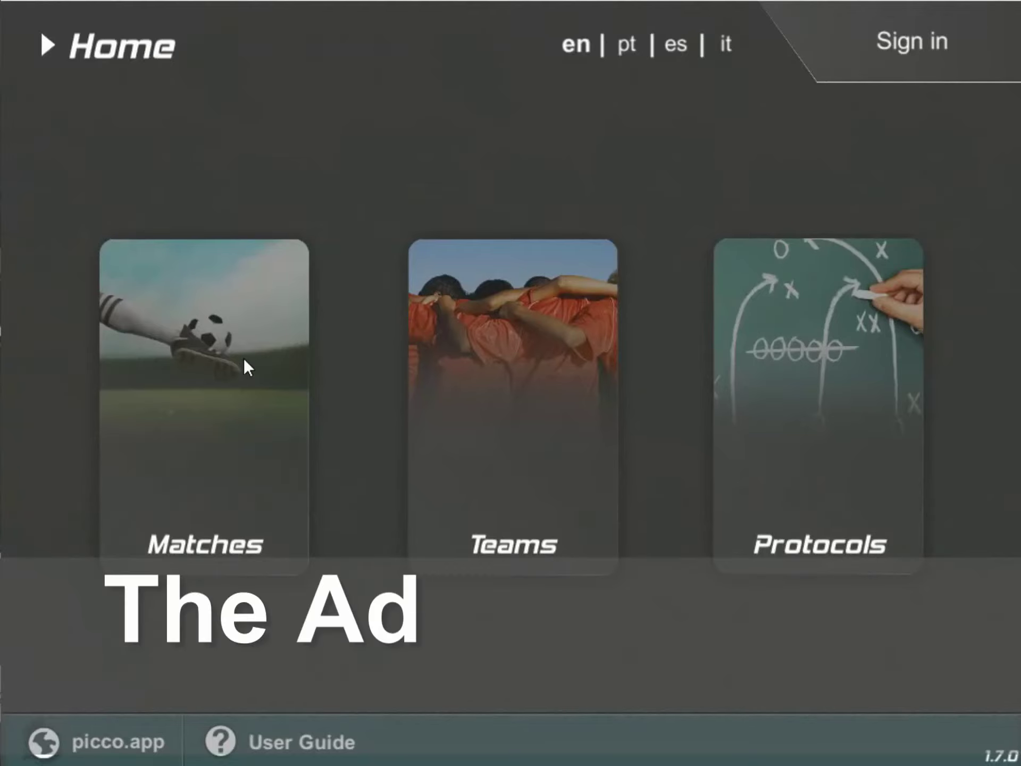
click(244, 362)
click(184, 669)
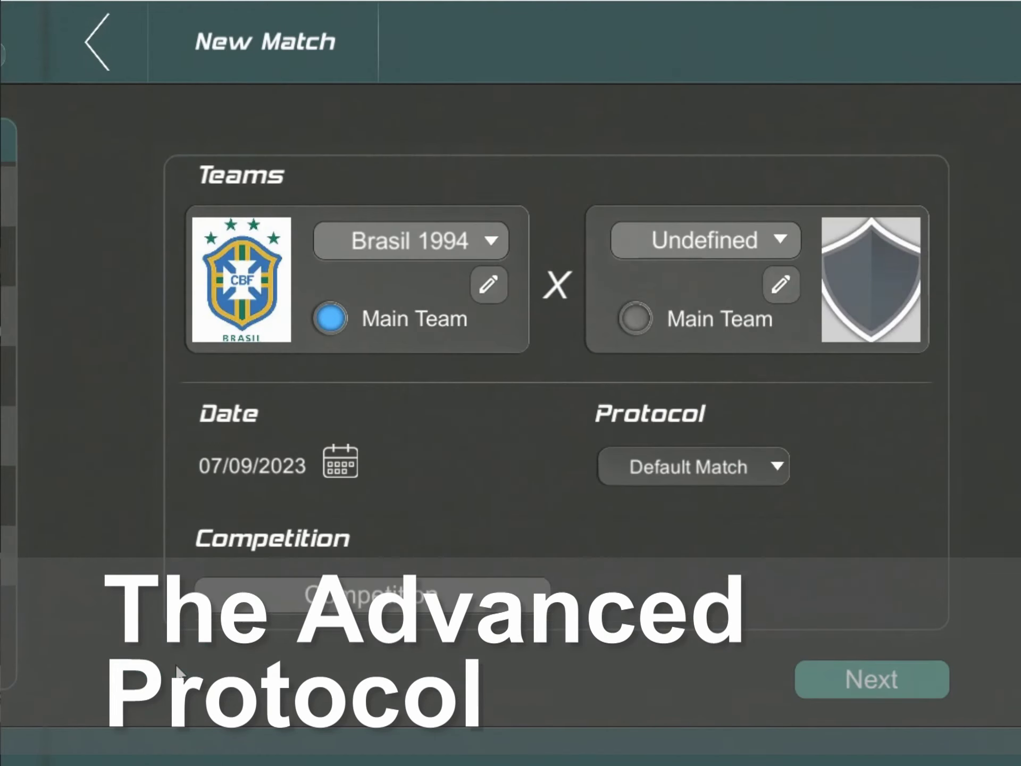
- Start the match with the Default Advanced protocol and resume the 1P clock
click(651, 468)
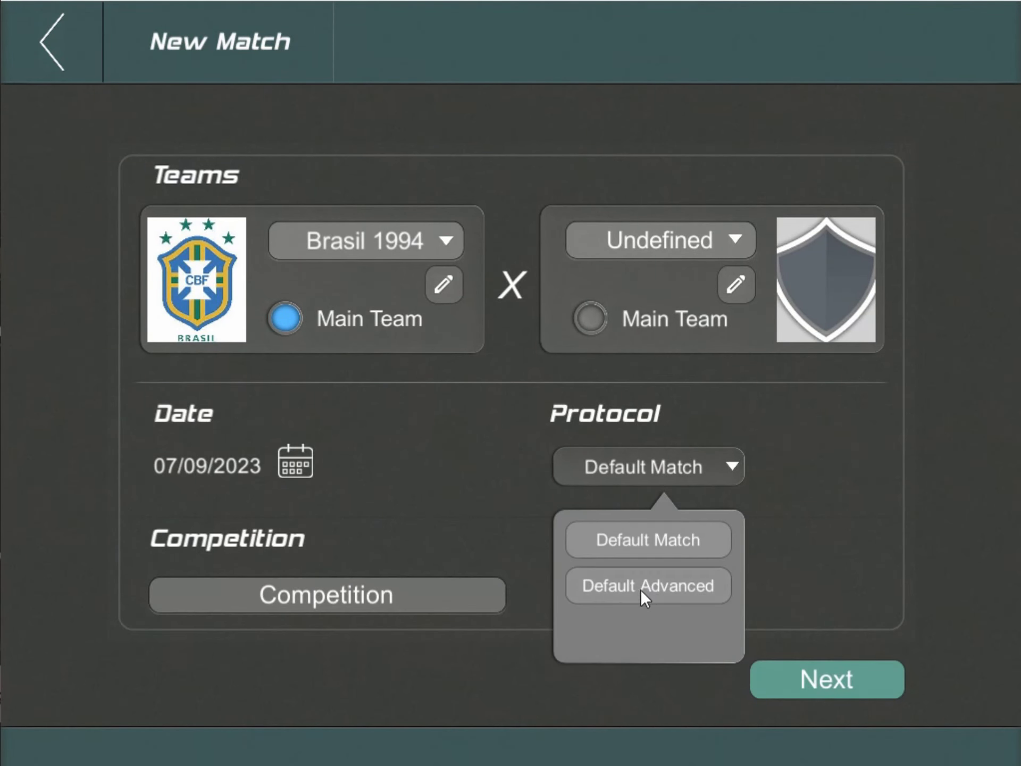
click(640, 589)
click(837, 677)
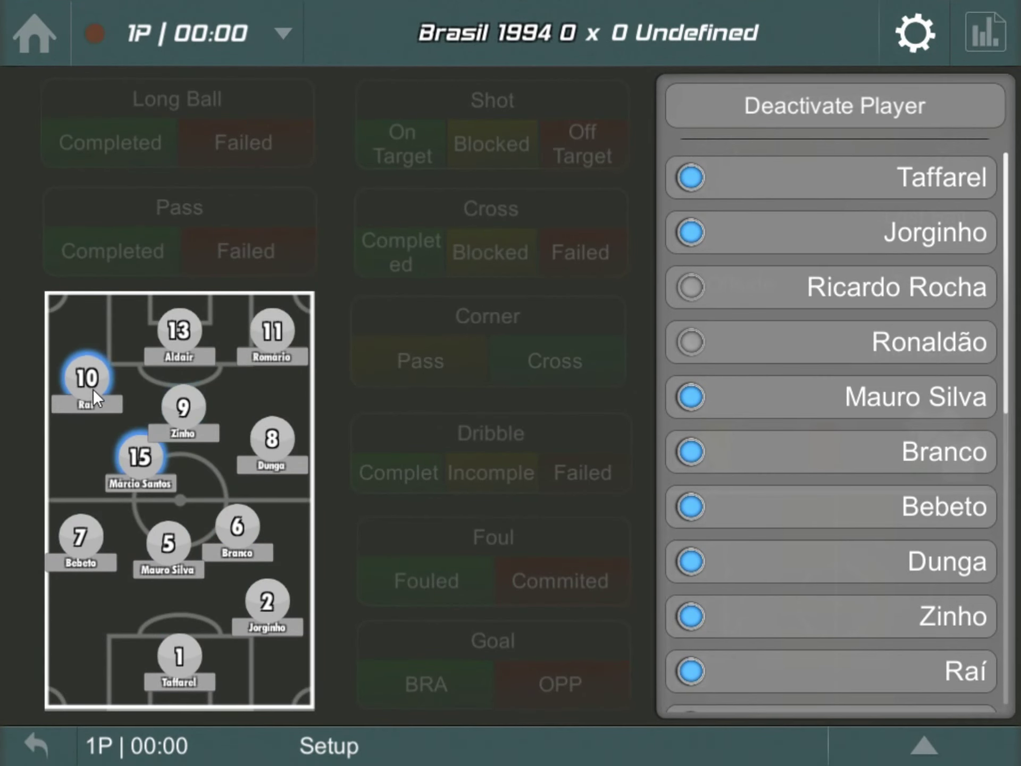
click(282, 33)
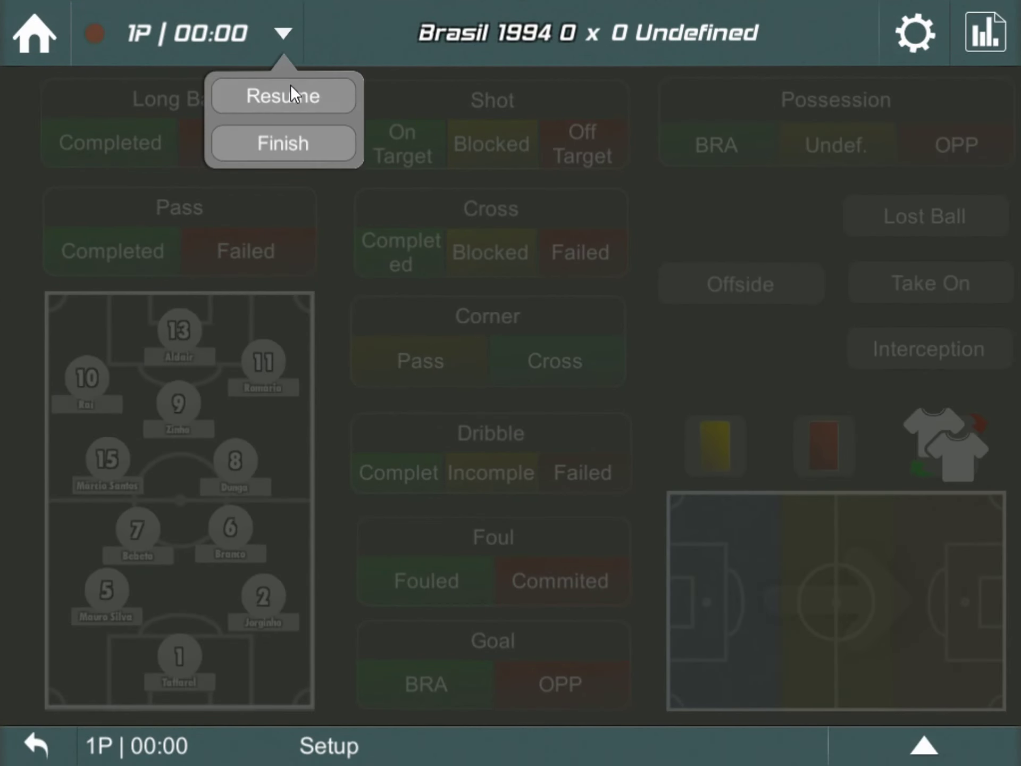
click(290, 88)
- Tag BRA possession, Branco's long ball to Raí, a pass to Zinho and Zinho's blocked shot
click(248, 537)
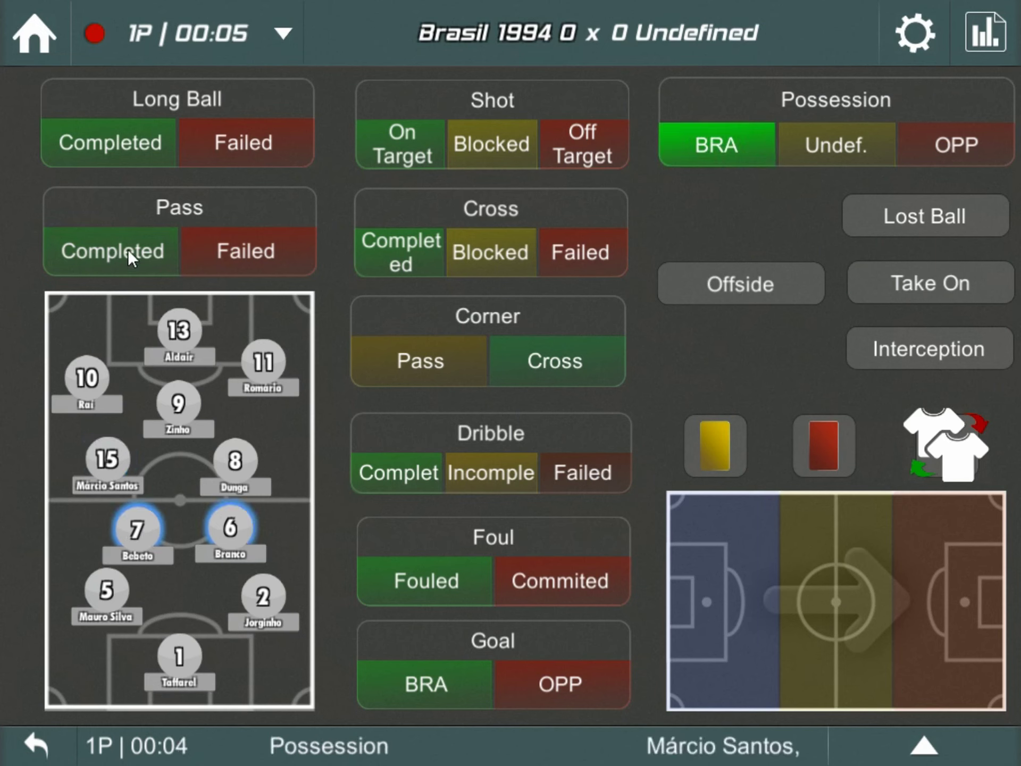
click(808, 579)
click(92, 387)
click(150, 143)
click(178, 403)
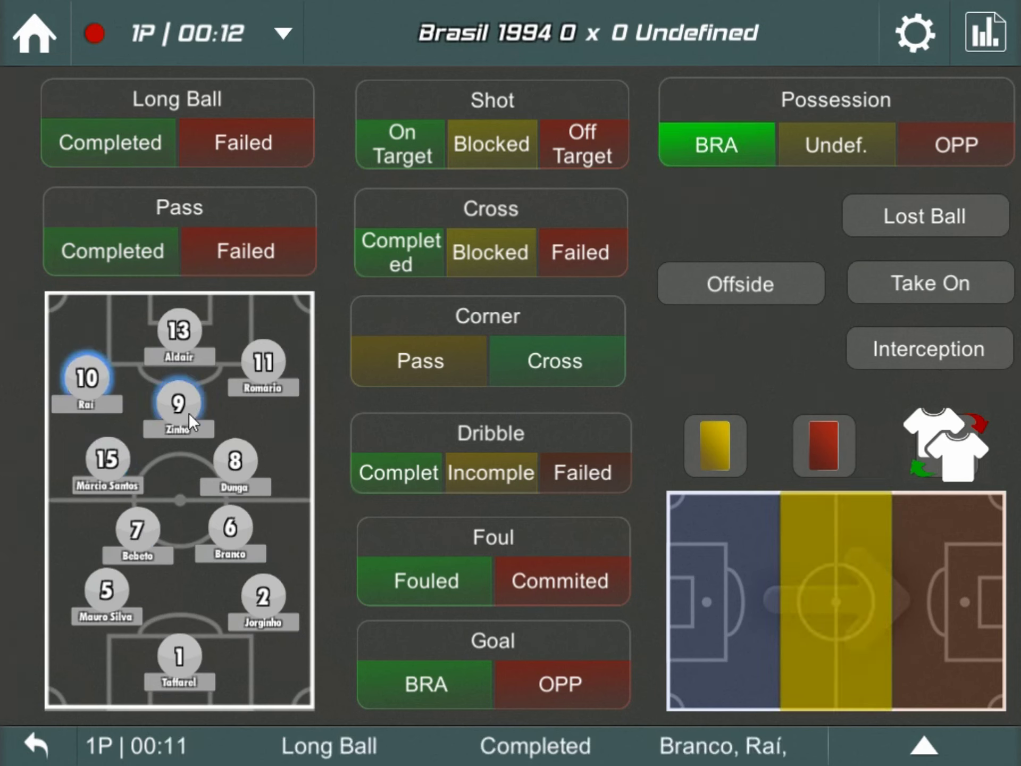
click(949, 601)
click(112, 250)
click(500, 151)
- Log Romário's failed pass, an interception, Dunga's completed pass to Zinho and Zinho's failed cross
click(263, 362)
click(244, 473)
click(258, 251)
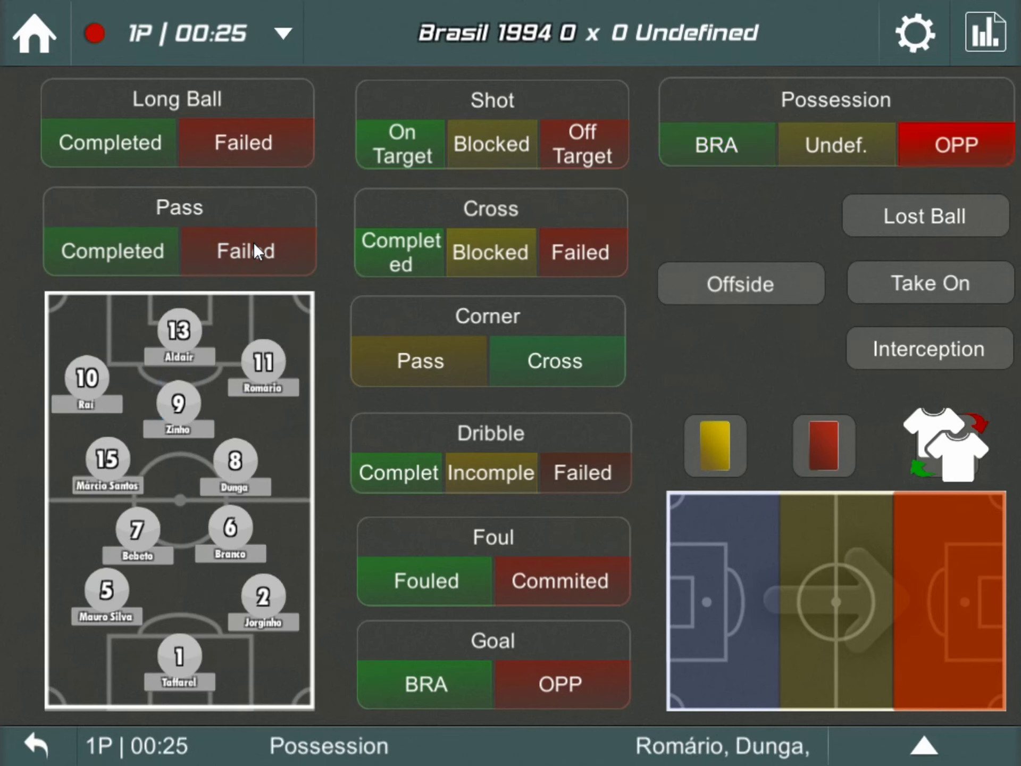
click(942, 349)
click(242, 466)
click(179, 403)
click(109, 253)
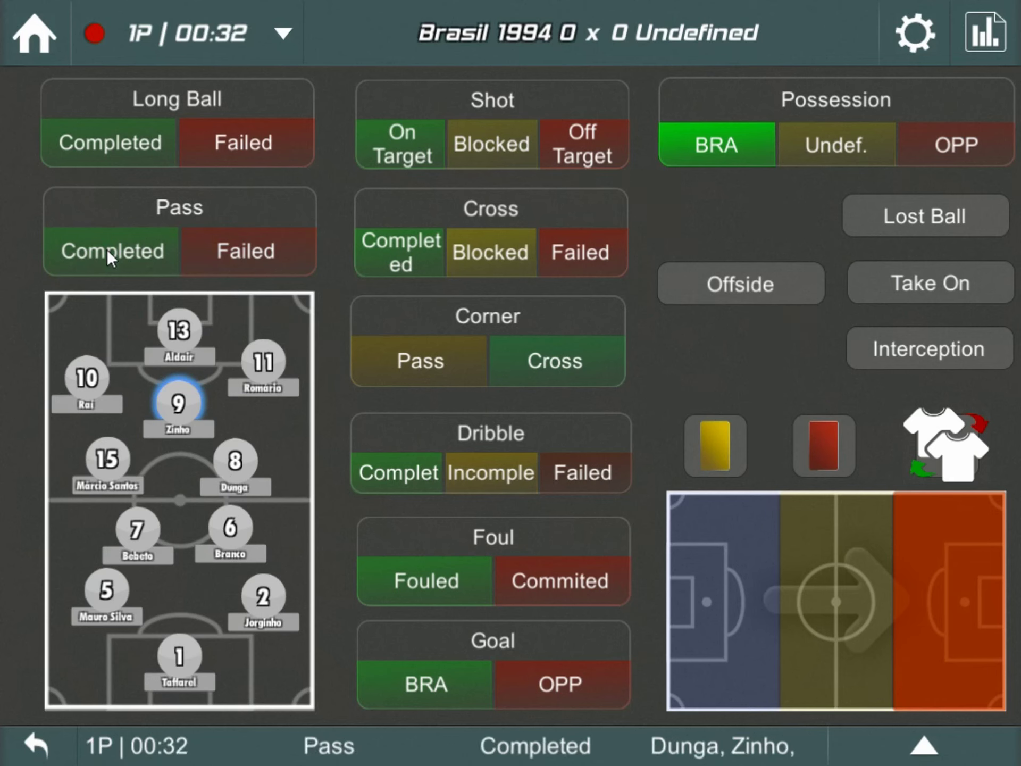
click(581, 252)
- Log Dunga's take on, his completed pass to Zinho, and a completed pass for Márcio Santos
click(235, 461)
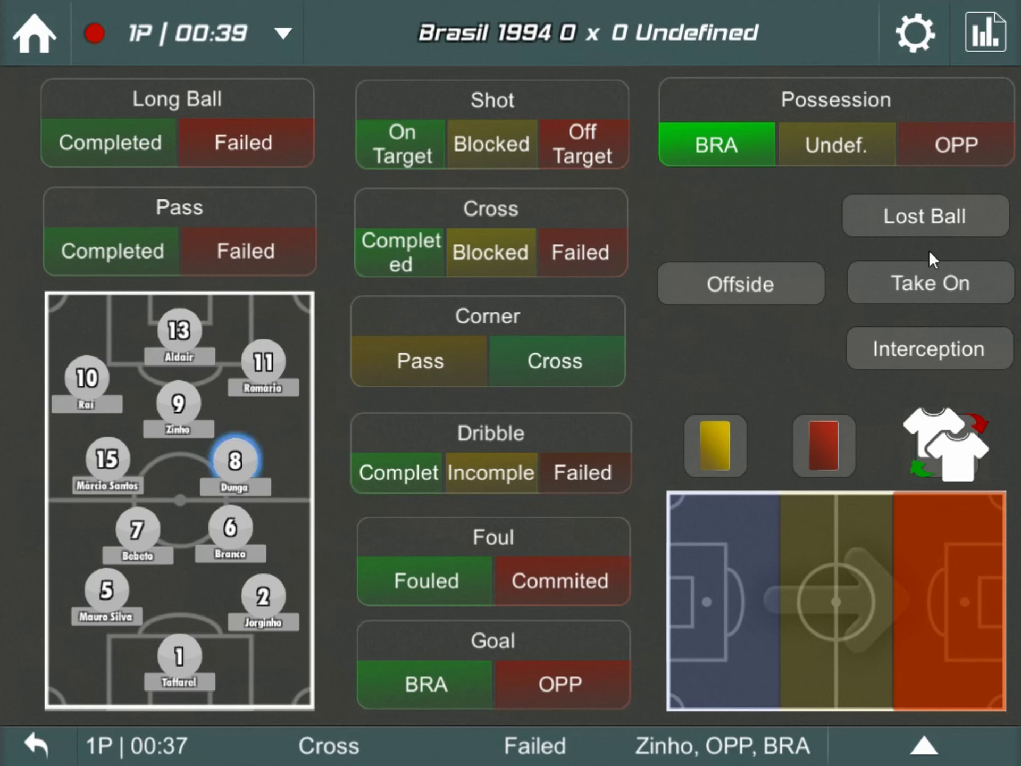
click(931, 283)
click(178, 403)
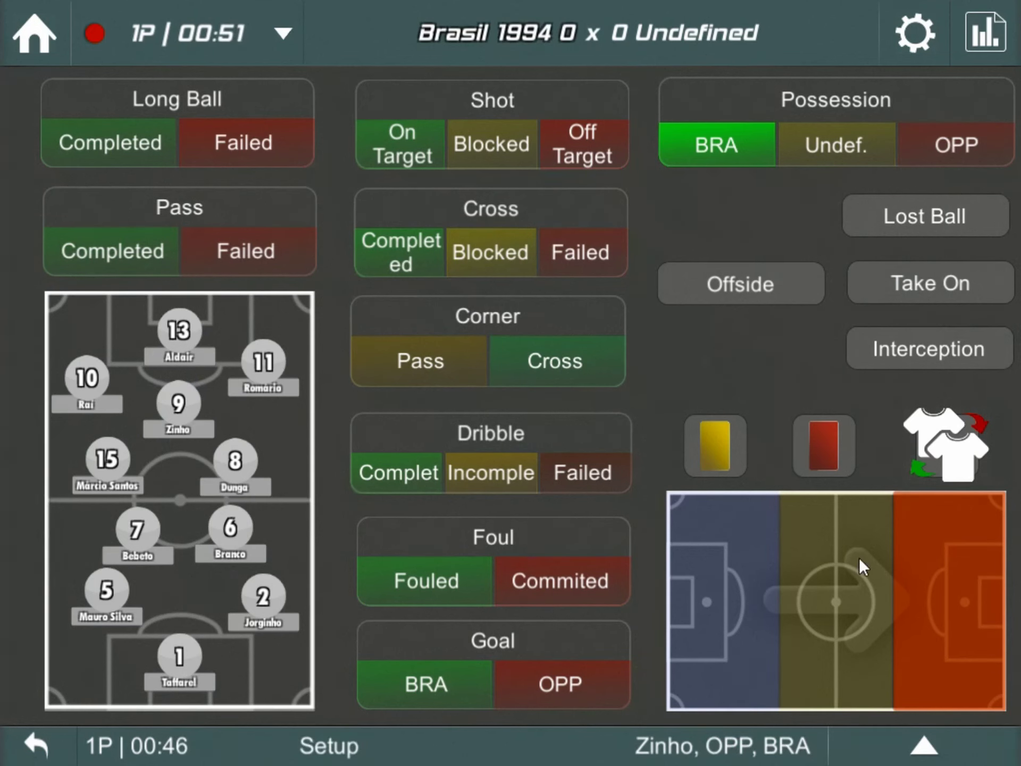
click(835, 577)
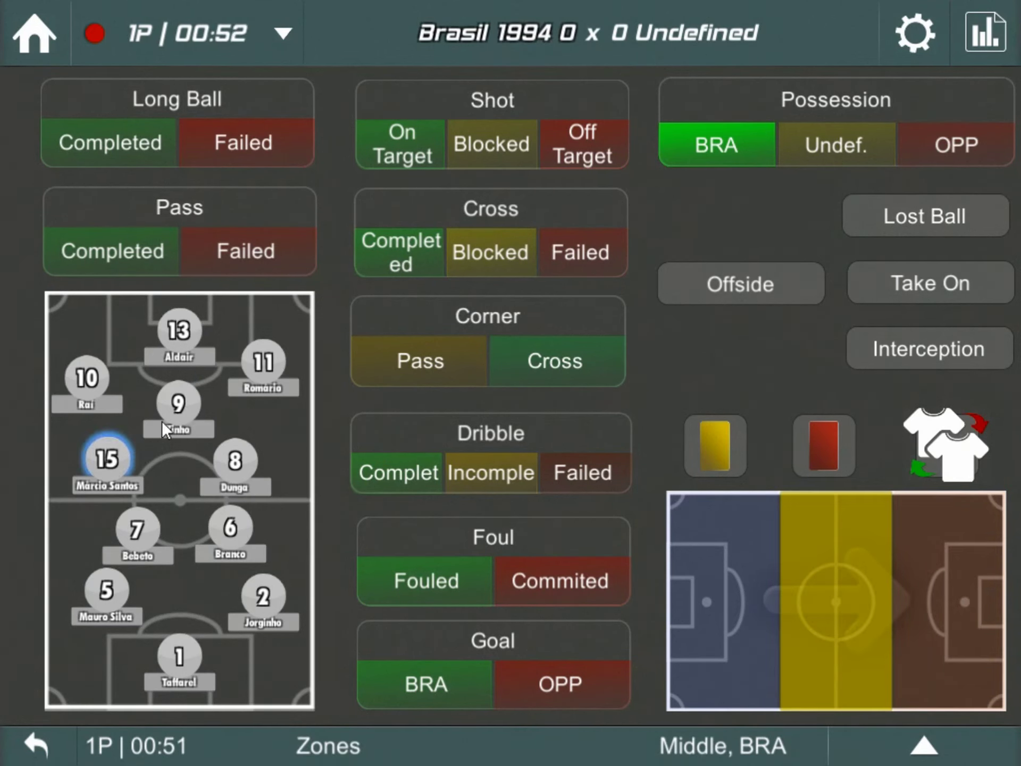
click(152, 241)
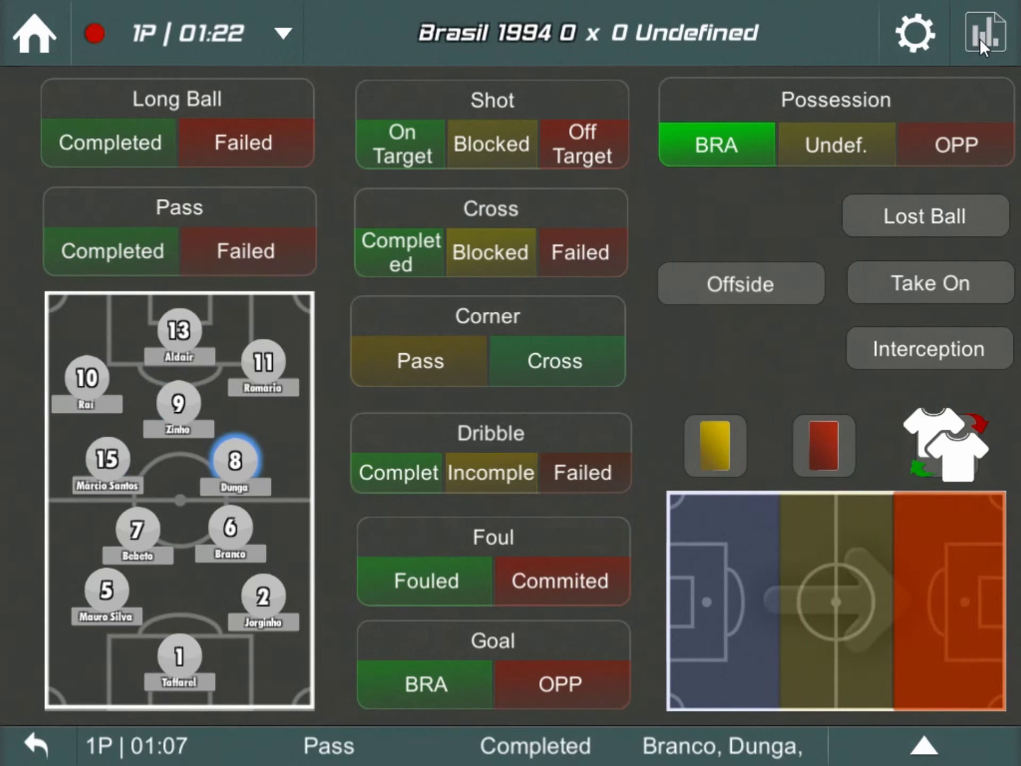
click(980, 40)
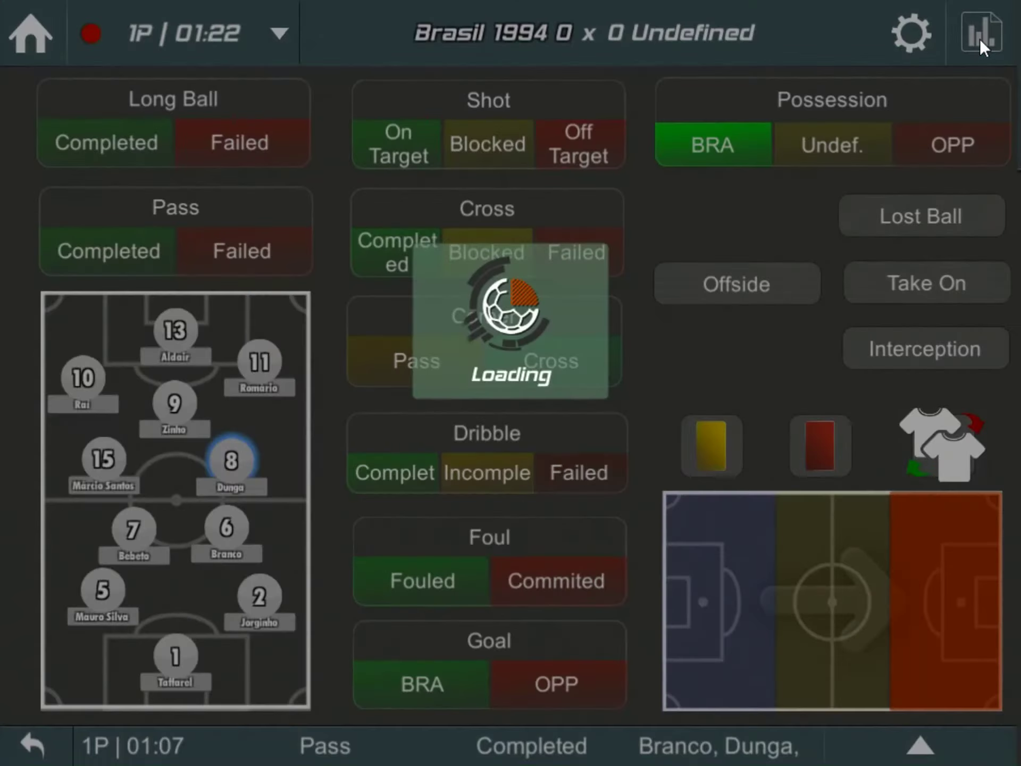
- Scroll through the Brasil 1994 statistics report down to the player pass matrix
scroll(601, 652, down, 10)
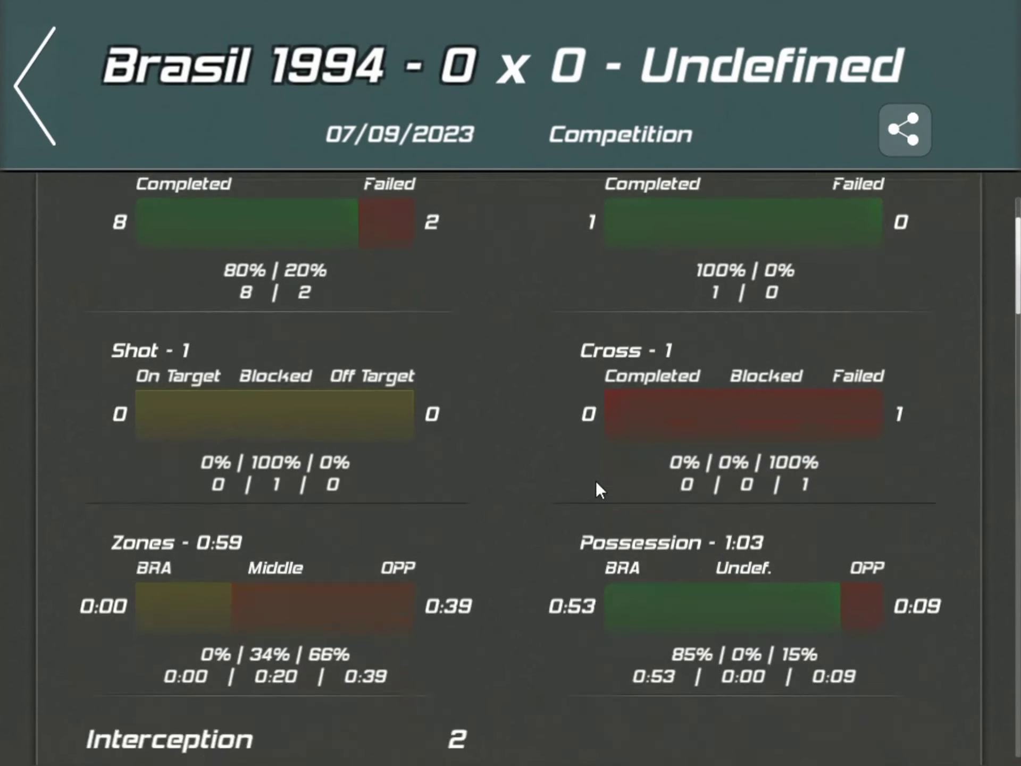
scroll(568, 600, down, 12)
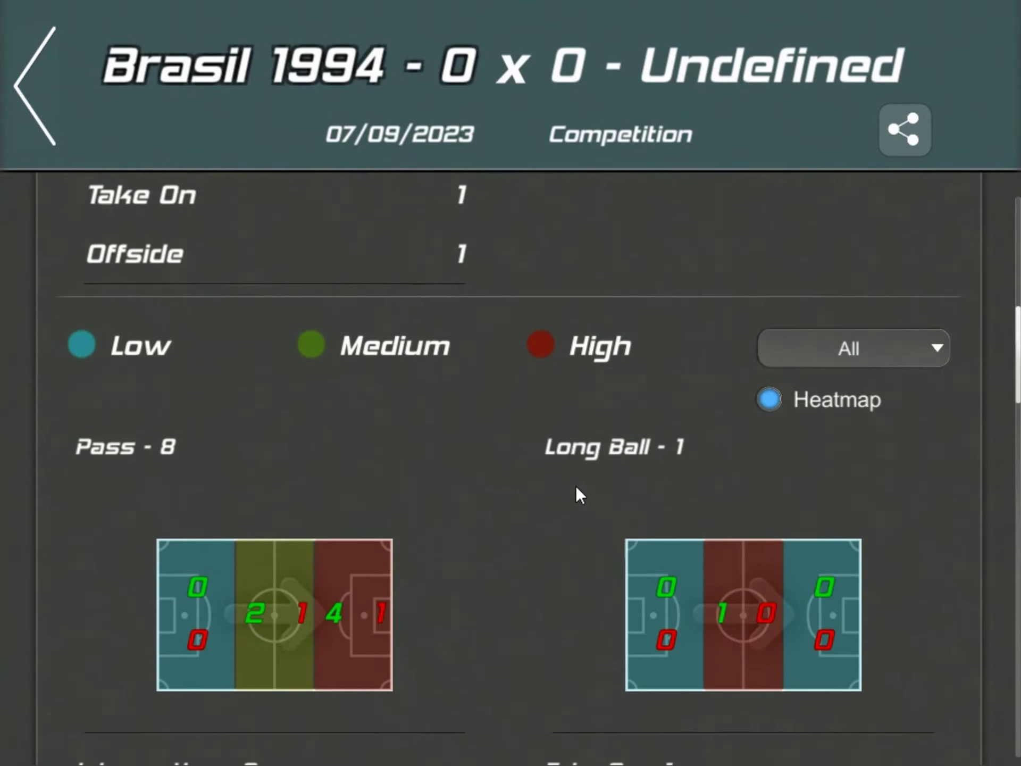
scroll(576, 514, down, 10)
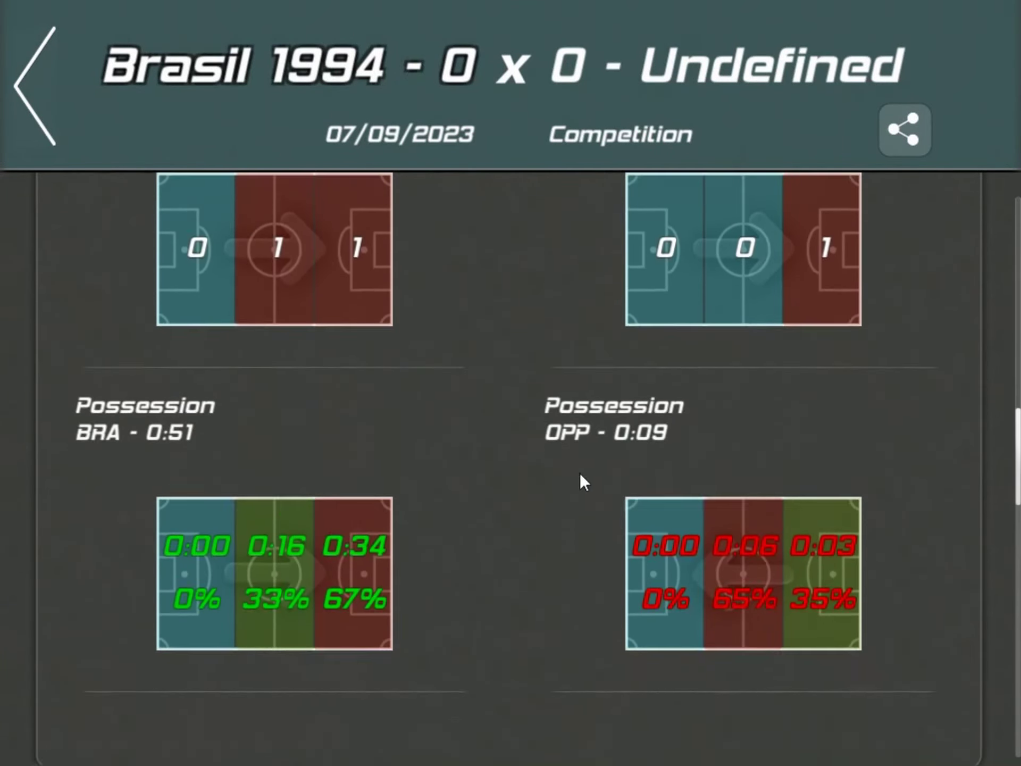
scroll(950, 610, down, 10)
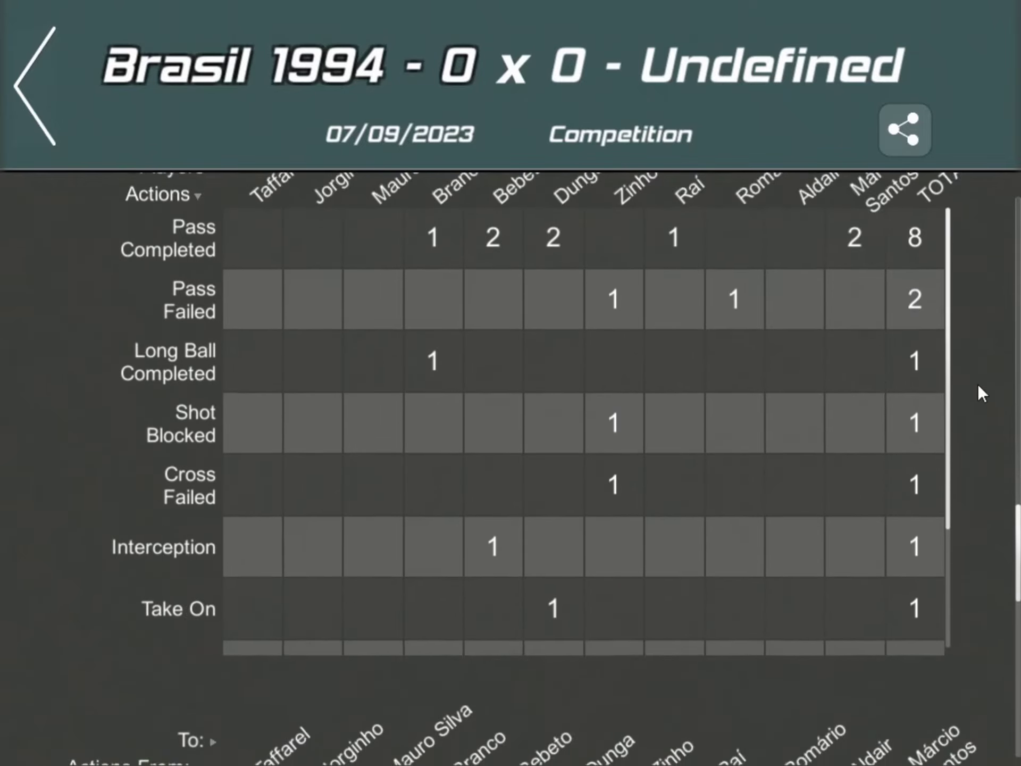
scroll(992, 434, down, 10)
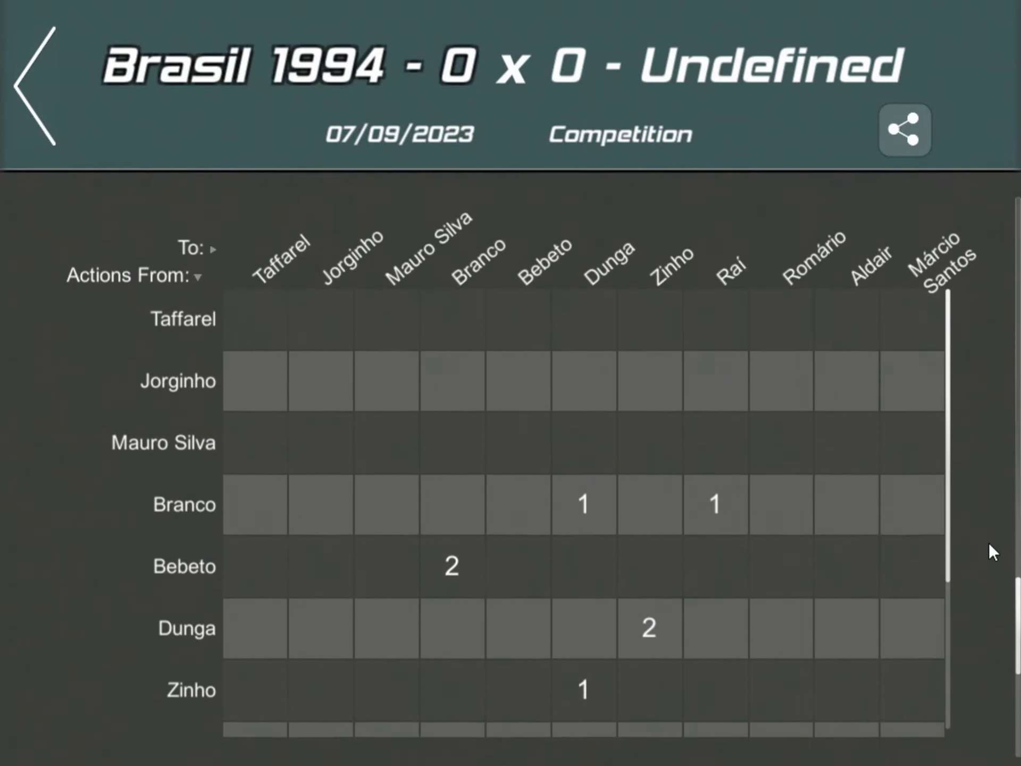
scroll(956, 503, down, 3)
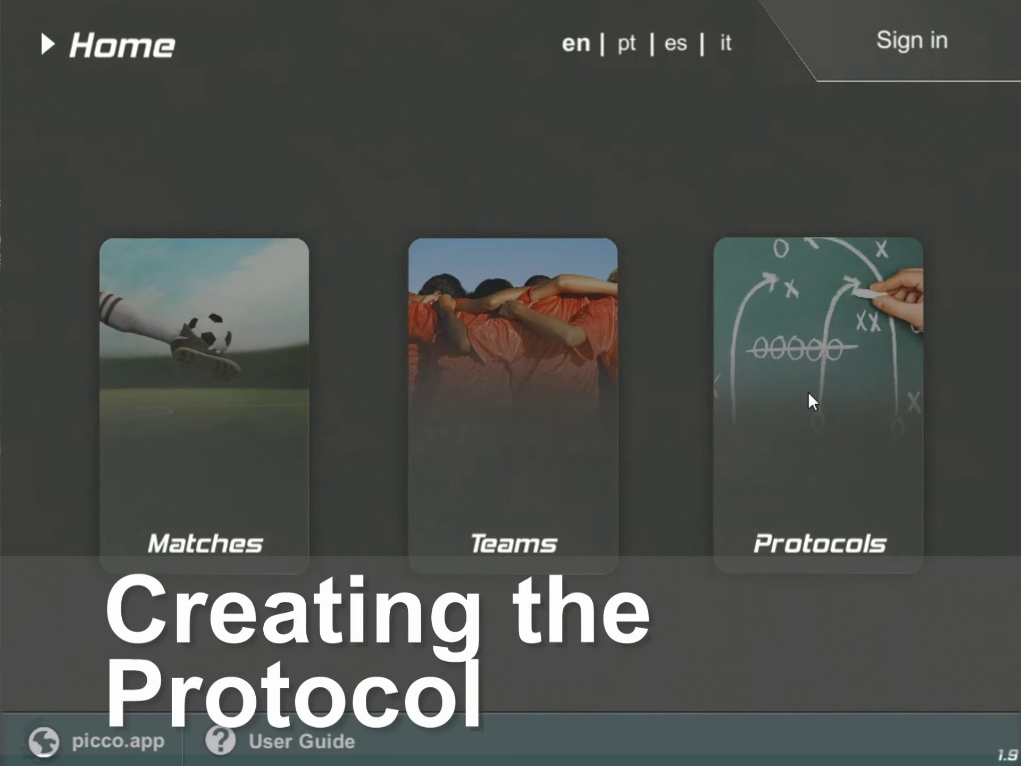
- Add a protocol called 'Advanced', save it, and open its elements list
click(809, 420)
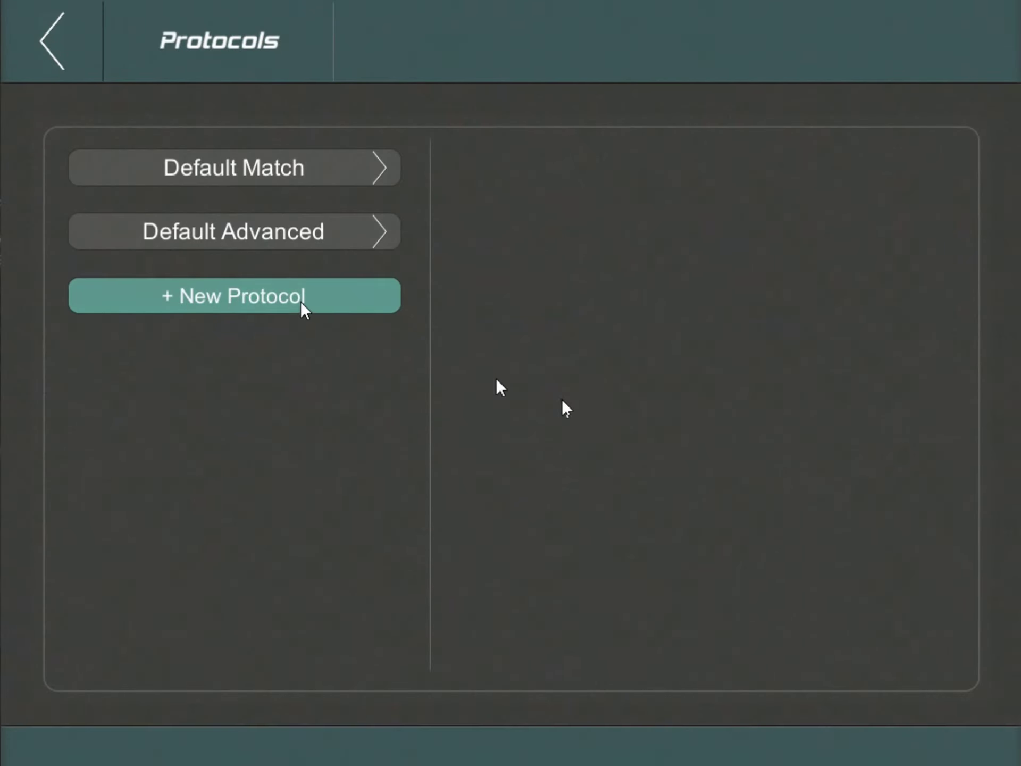
click(300, 299)
click(676, 270)
click(677, 271)
text(Advanced)
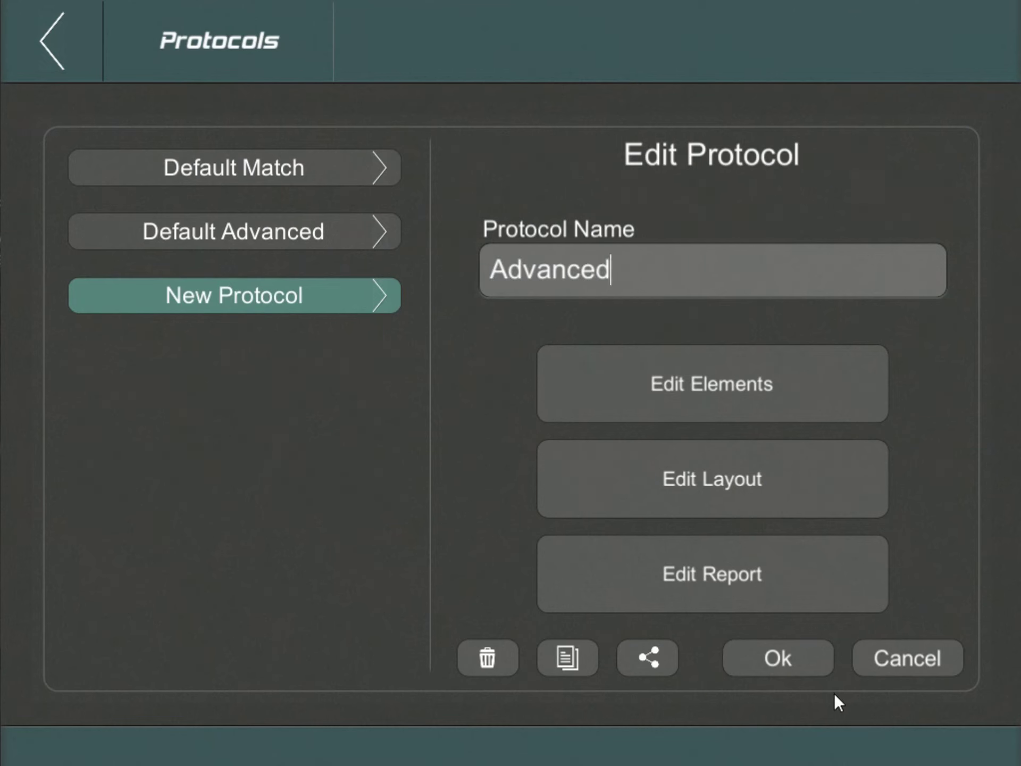
click(803, 666)
click(309, 294)
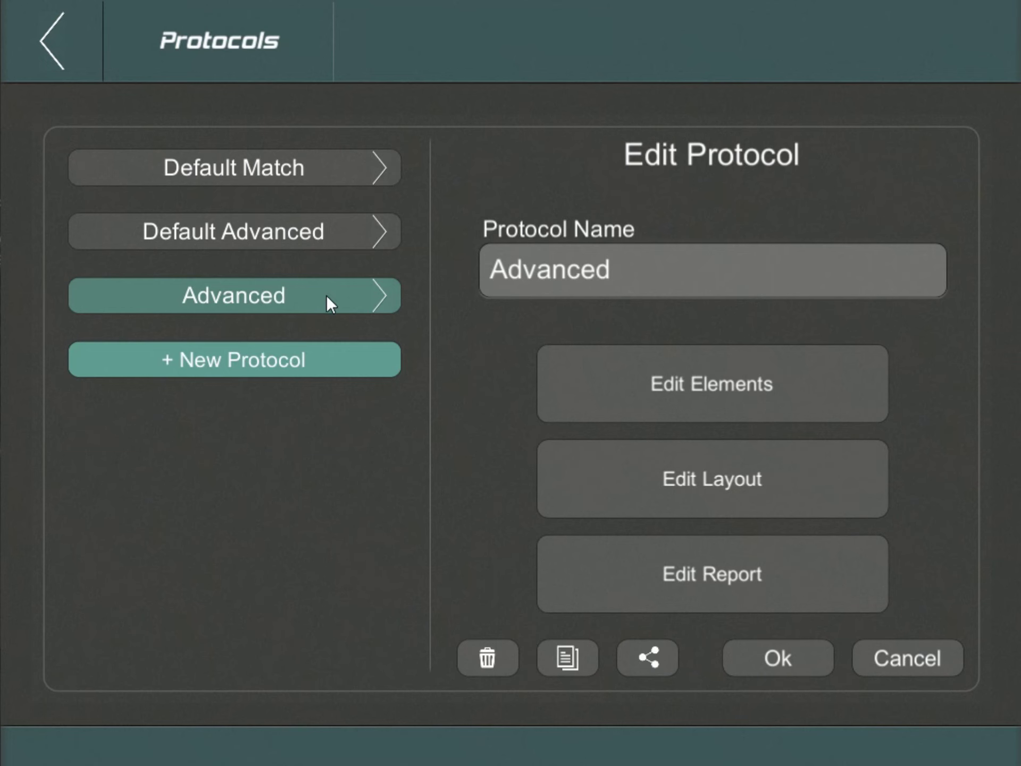
click(793, 408)
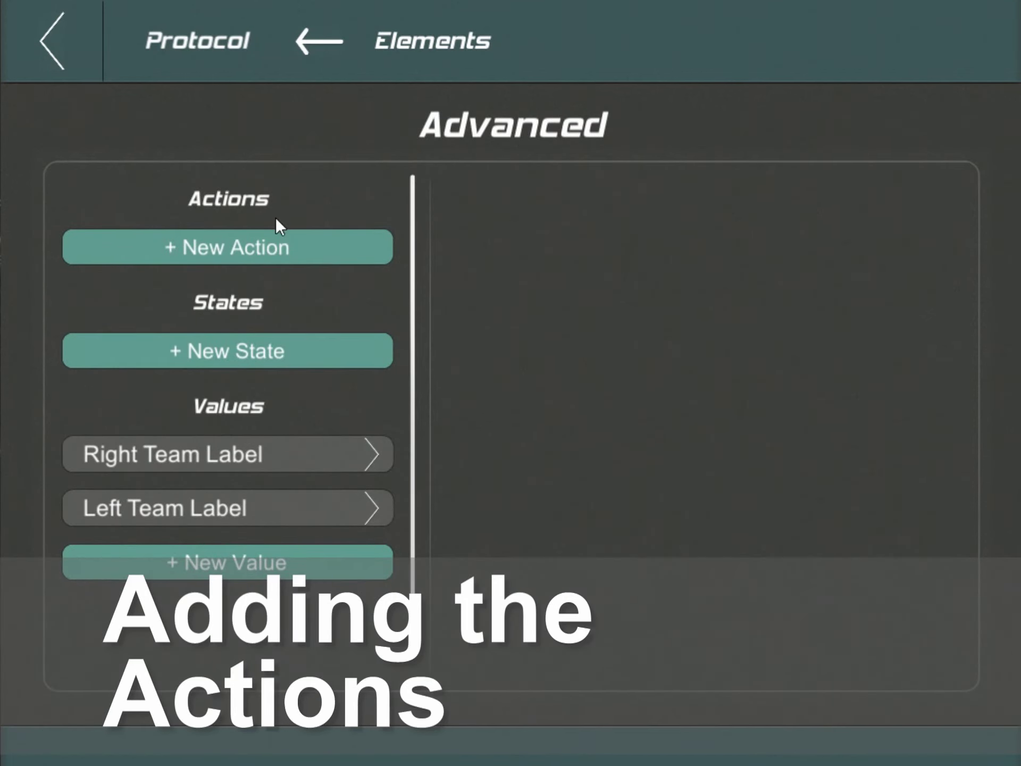
- Add a Pass action to the Advanced protocol
click(277, 237)
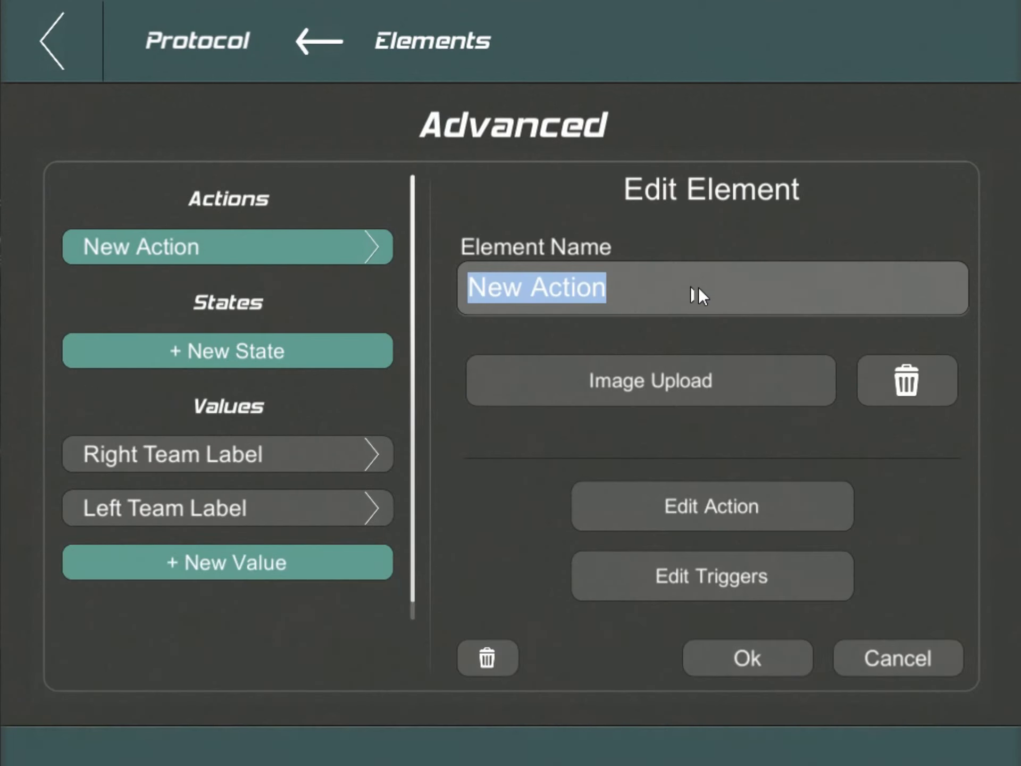
text(Passa)
key(BackSpace)
click(770, 666)
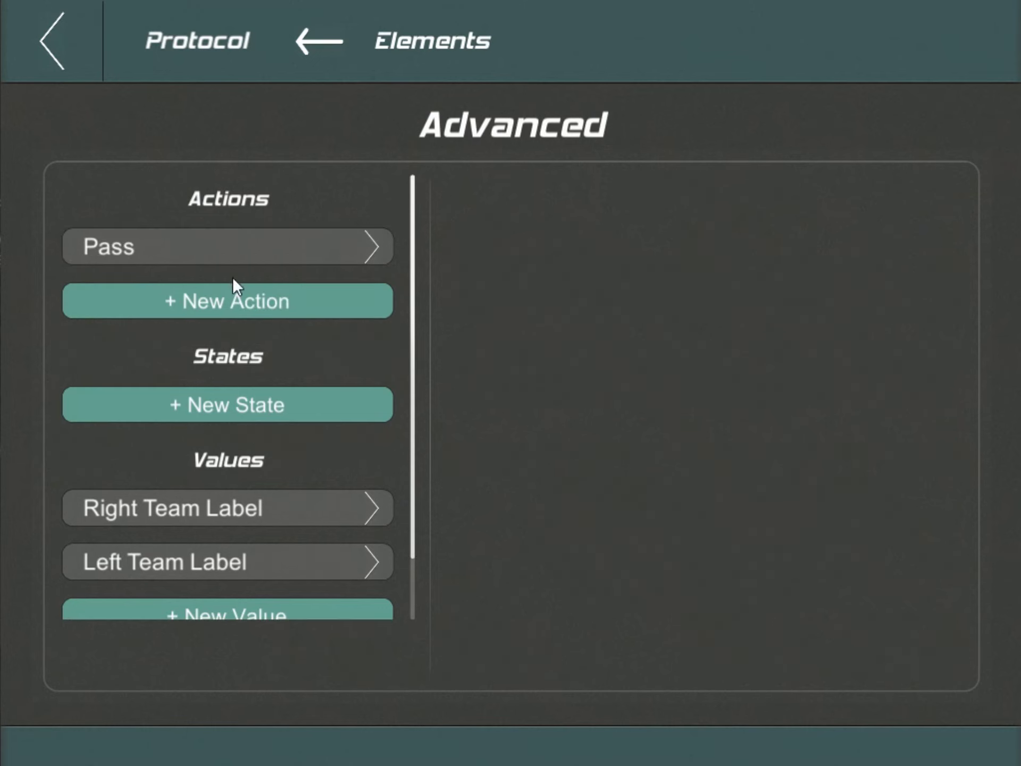
- Add further actions including Corner, Dribble, Foul, Offside, Take on and Red Card
click(227, 299)
click(744, 661)
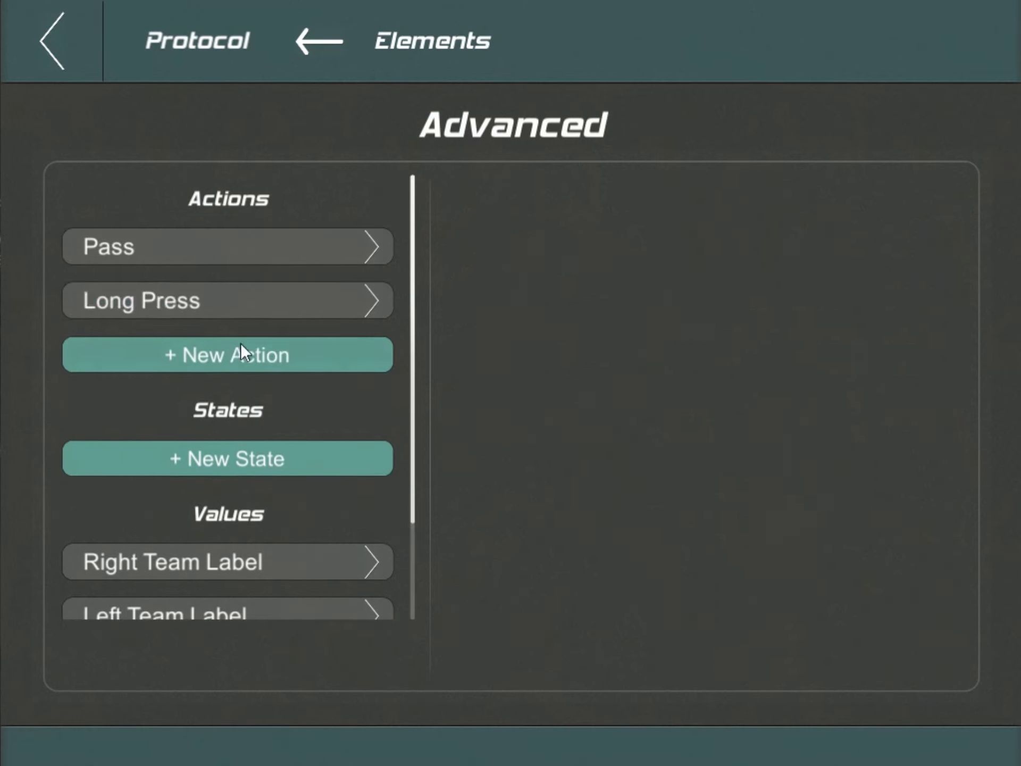
text(Corner)
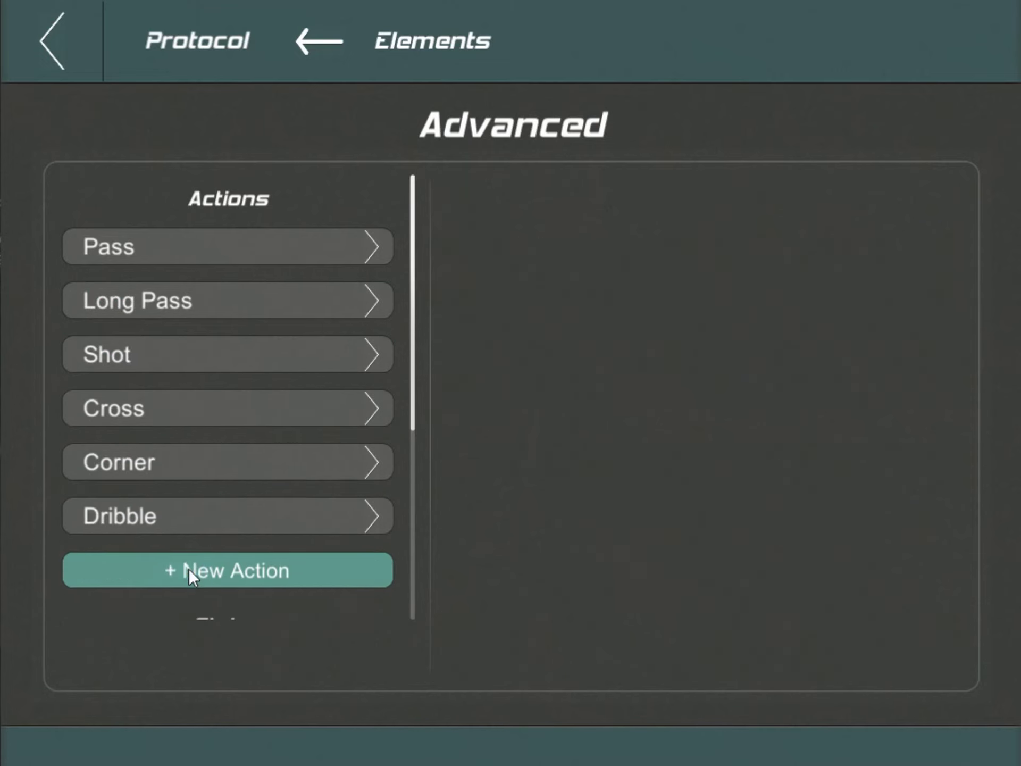
click(800, 659)
click(347, 545)
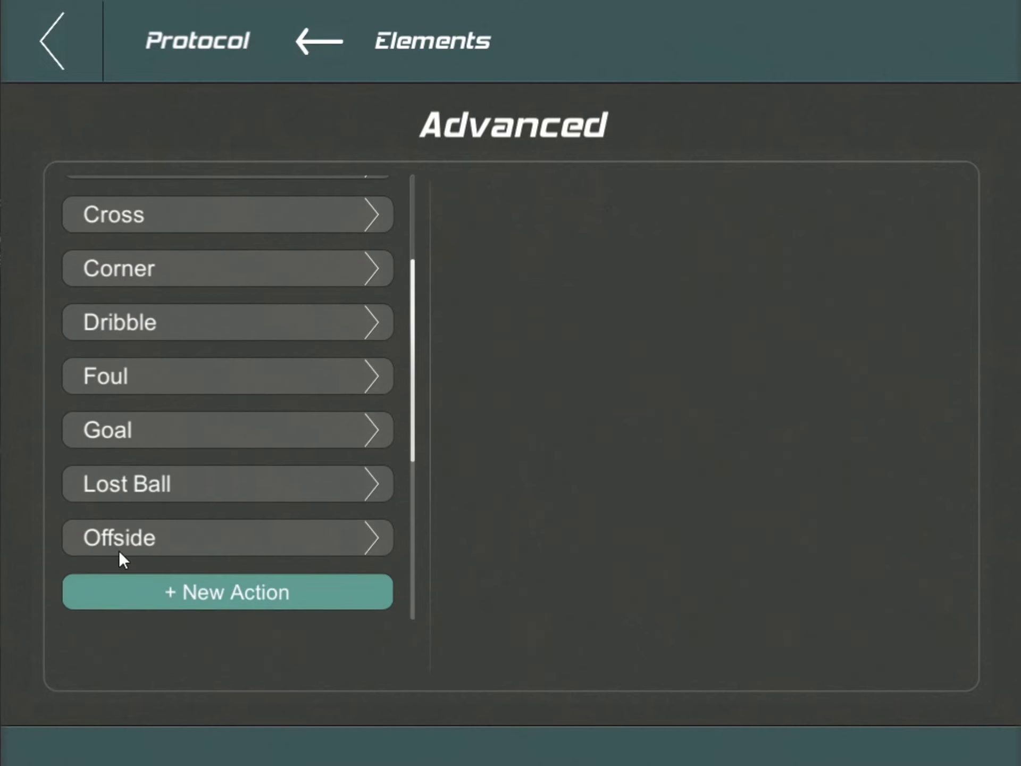
click(221, 563)
click(718, 661)
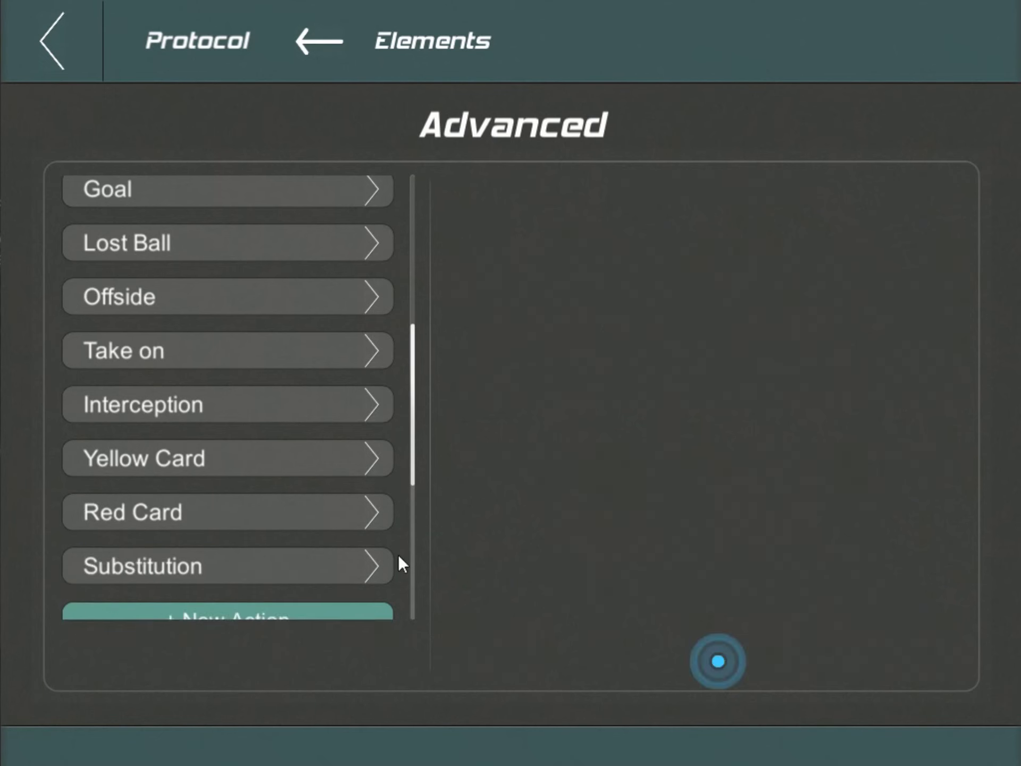
scroll(319, 372, down, 7)
click(317, 364)
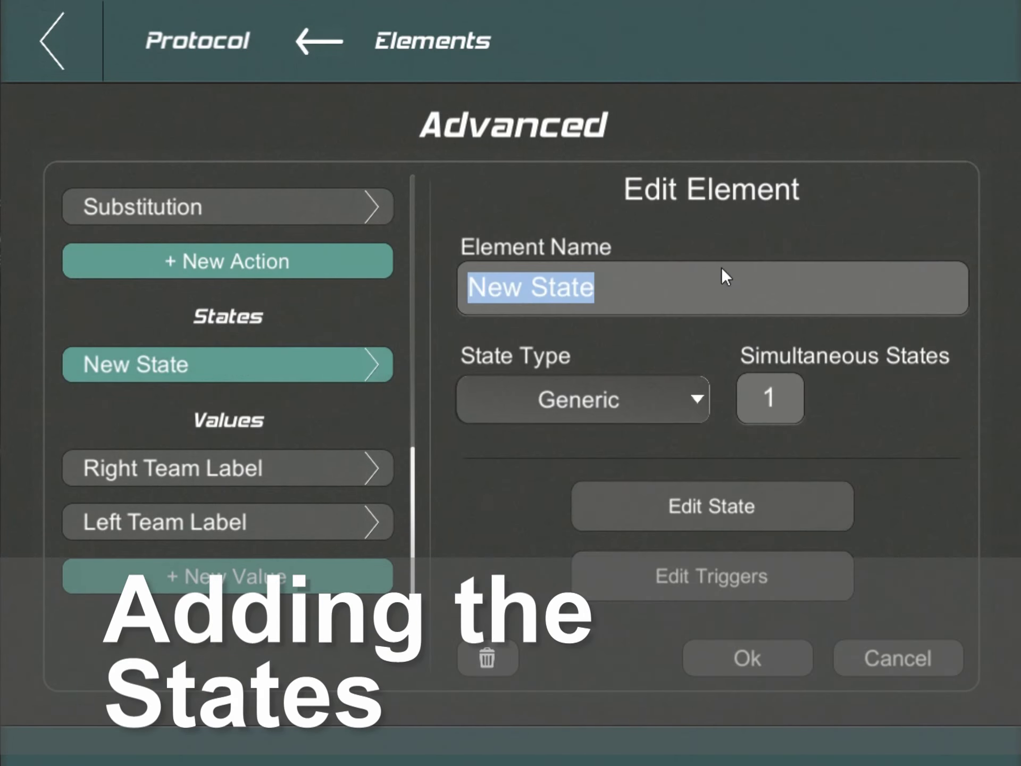
- Add a Possession state and a Players state of type Players with 2 simultaneous states
text(Possession)
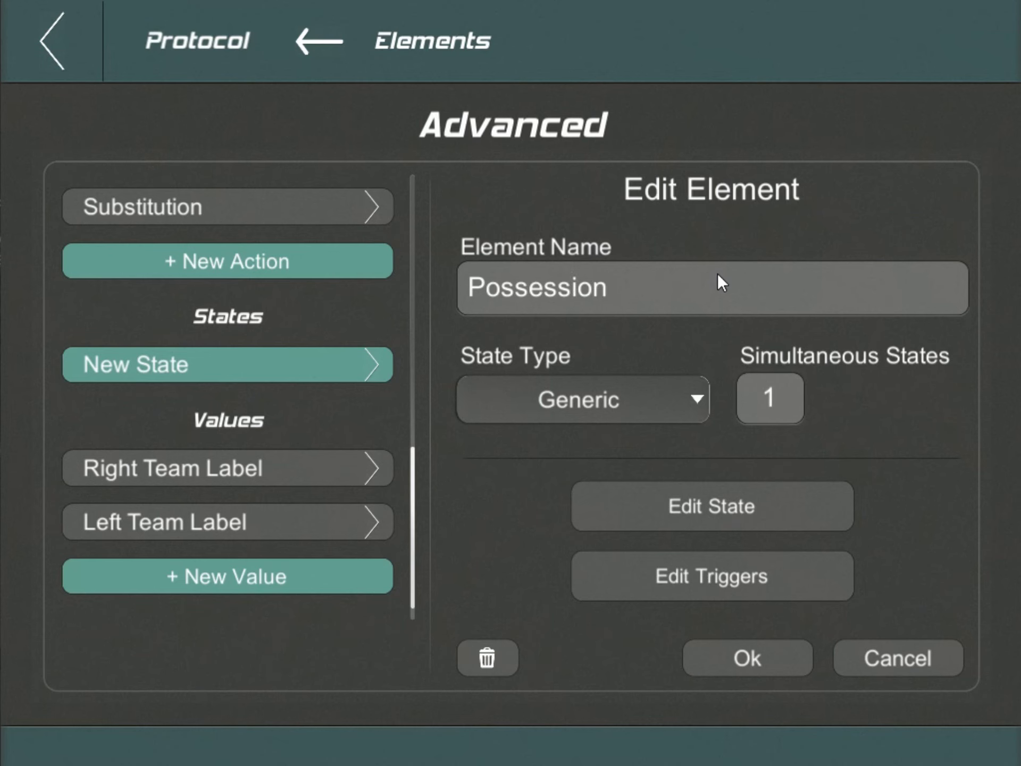
key(Return)
click(308, 414)
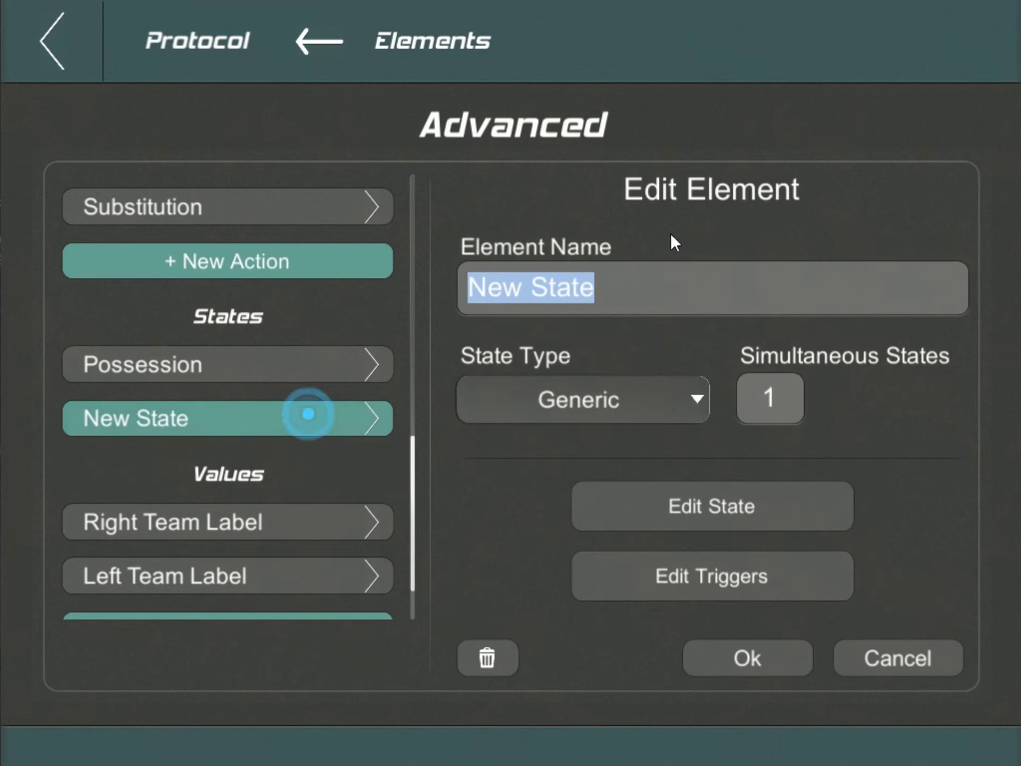
text(Players)
click(627, 419)
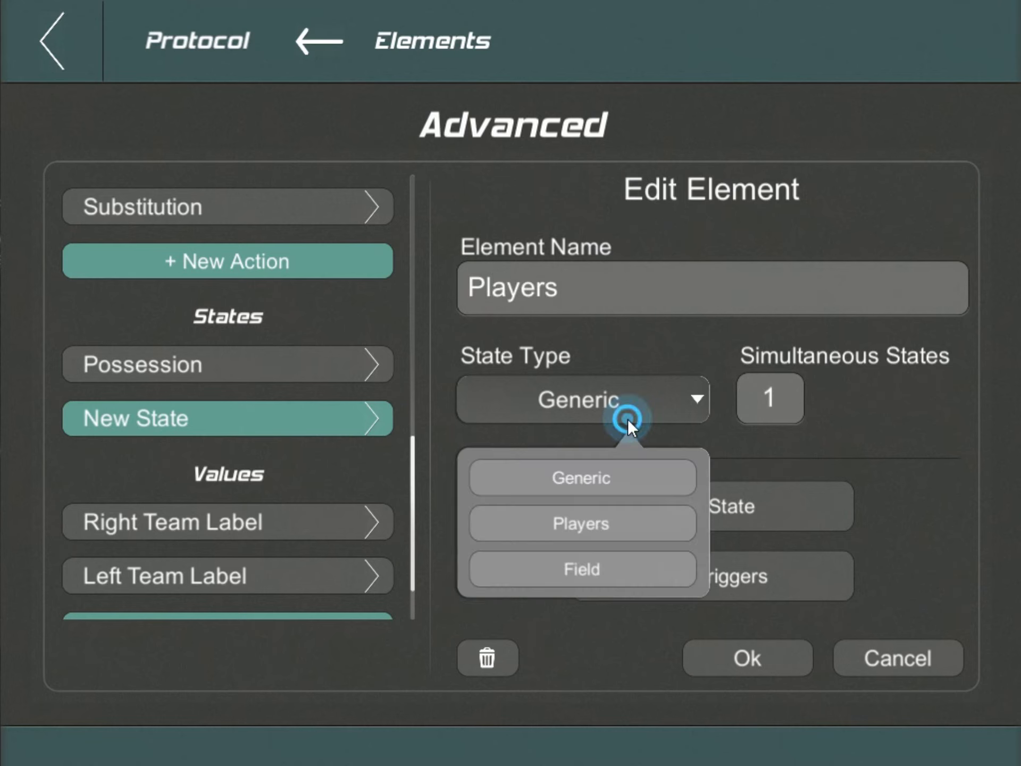
click(614, 515)
click(769, 396)
text(2)
click(760, 664)
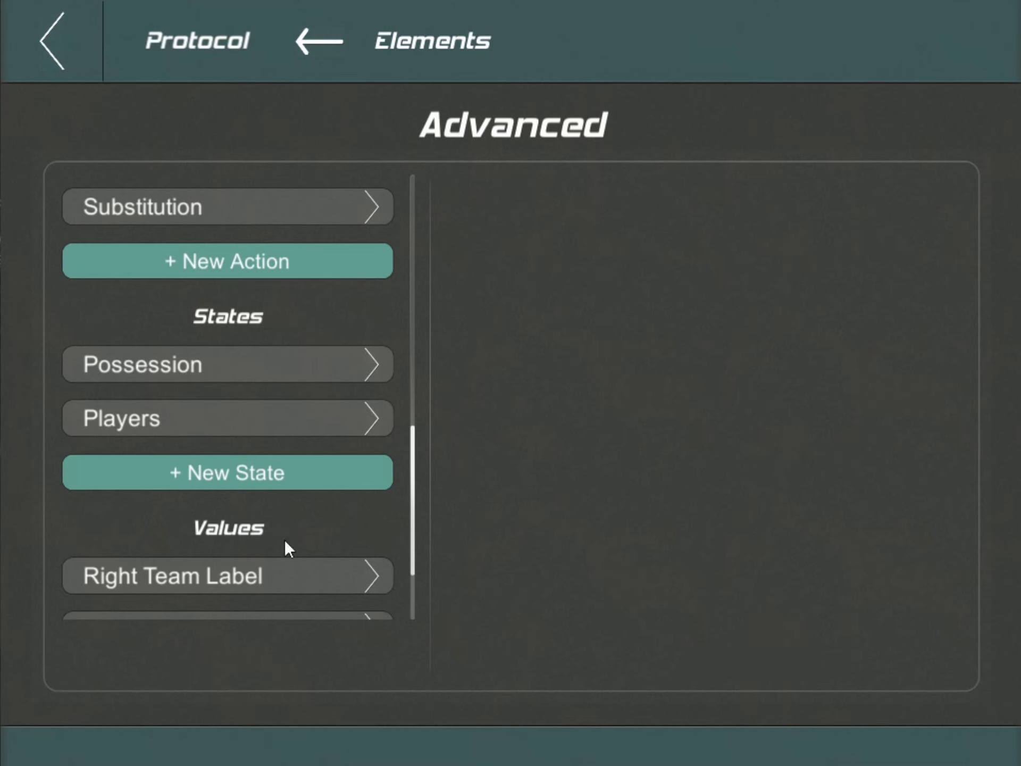
- Add a Pitch Zones state with Field as its state type
click(289, 474)
text(Pit)
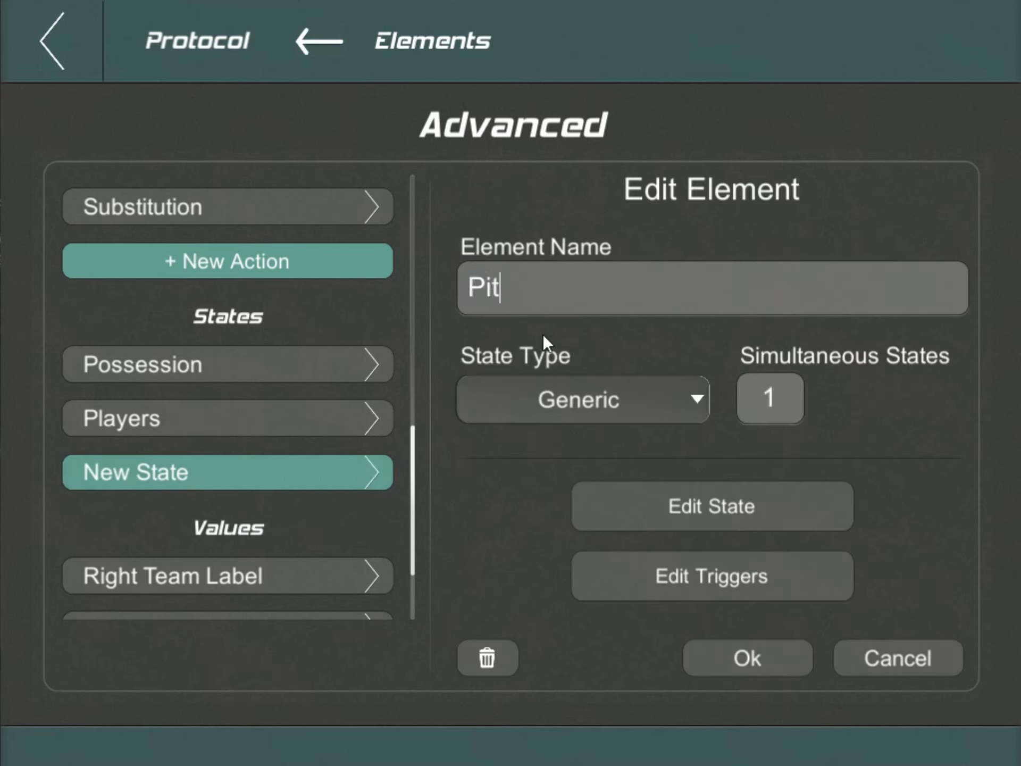
text(ch Zones)
click(601, 401)
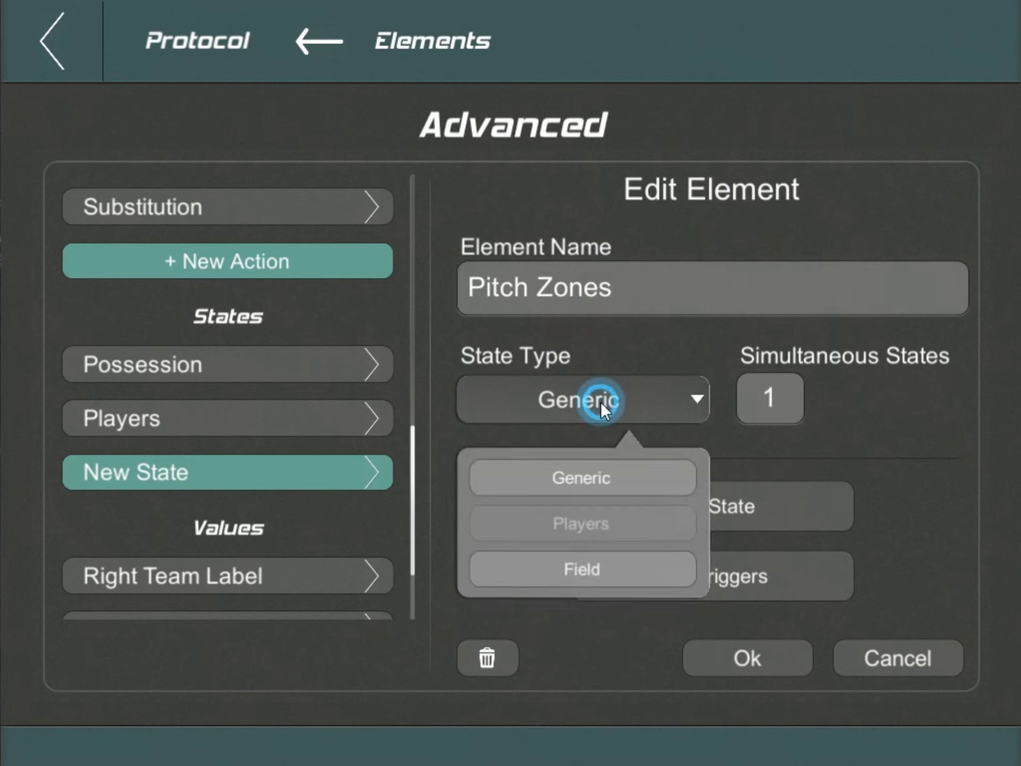
click(609, 572)
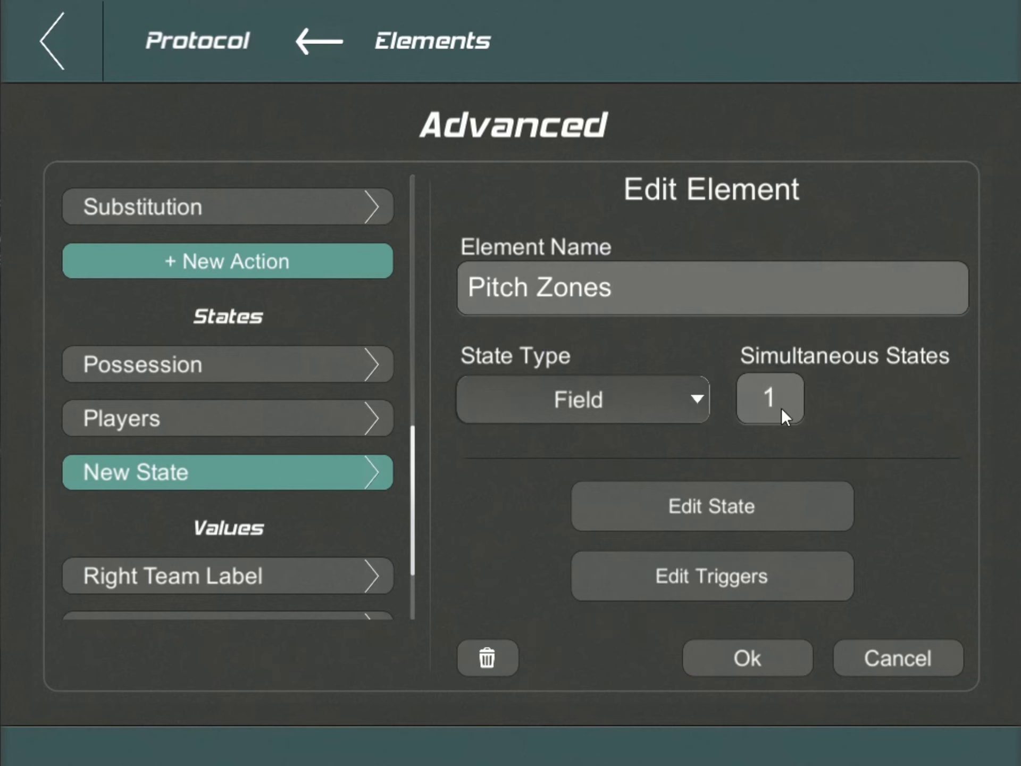
click(748, 658)
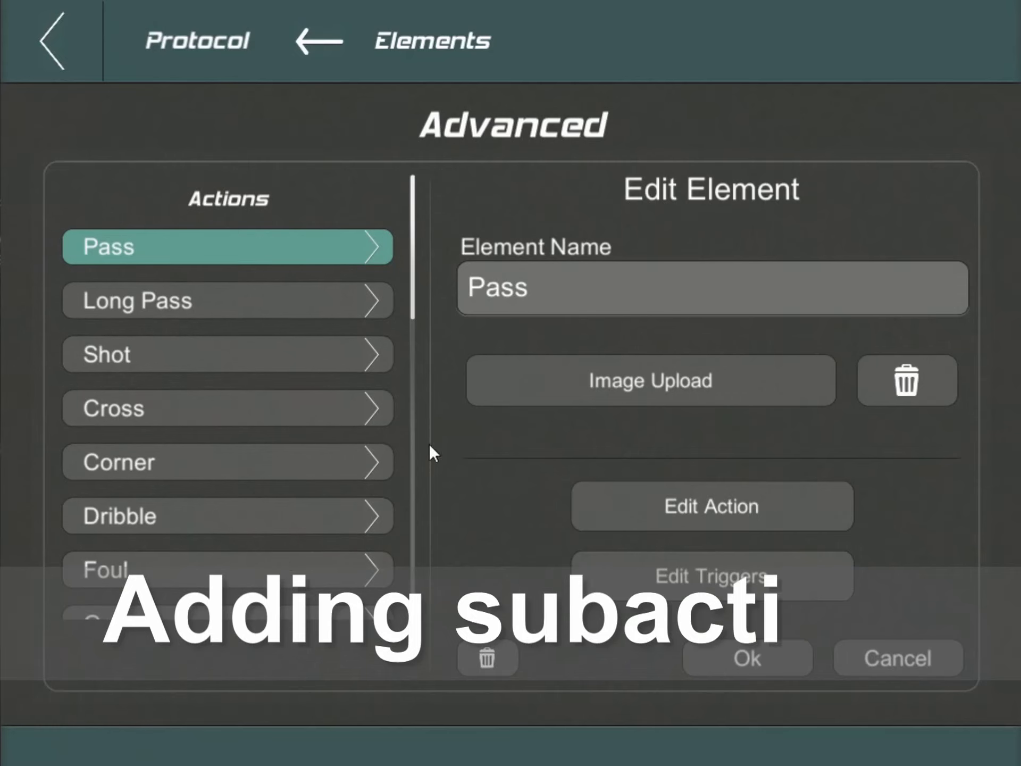
- Add Completed and Failed sub-actions to the Pass action
click(689, 506)
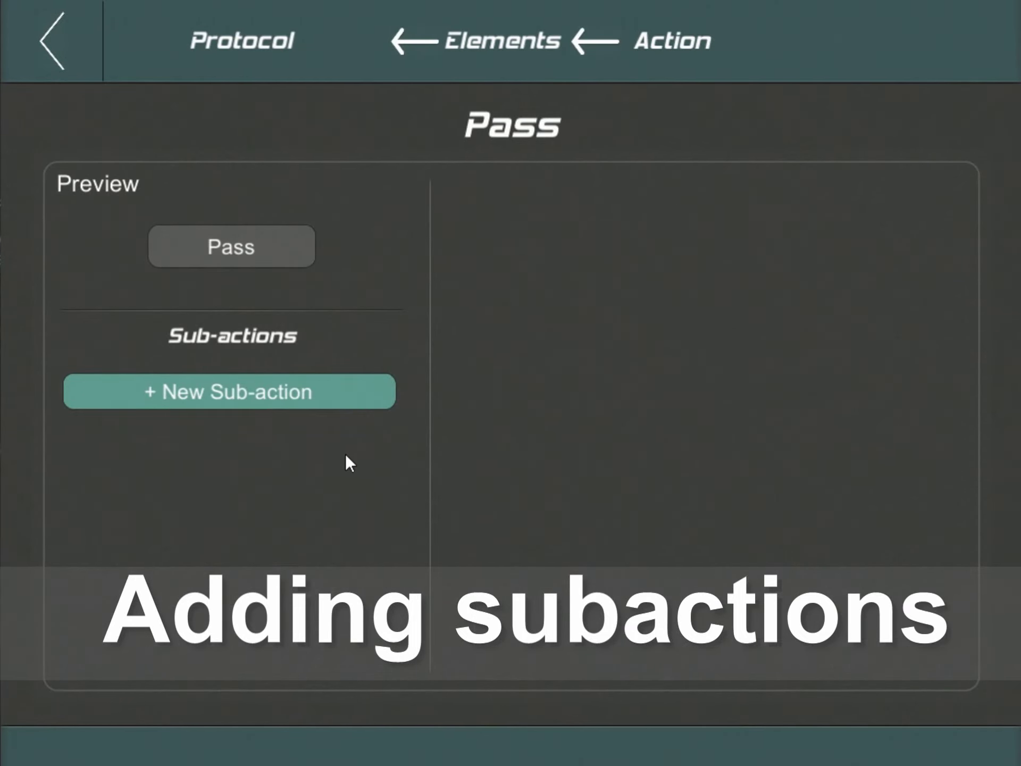
click(289, 379)
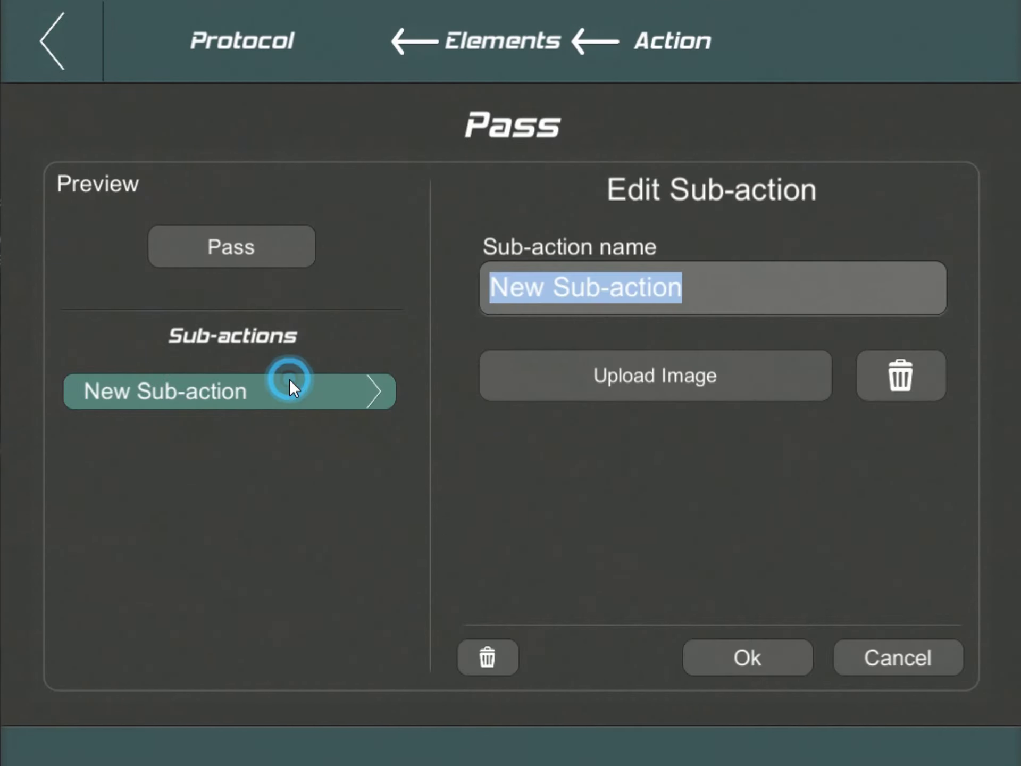
text(Cmp)
key(BackSpace)
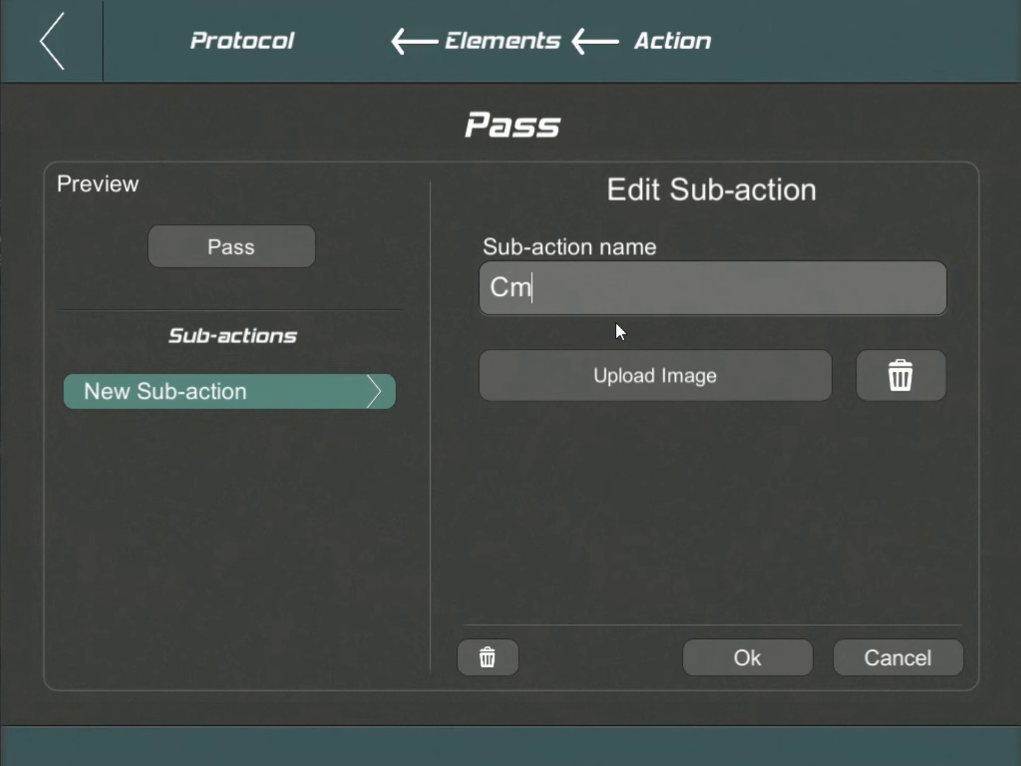
key(BackSpace)
text(ompleted)
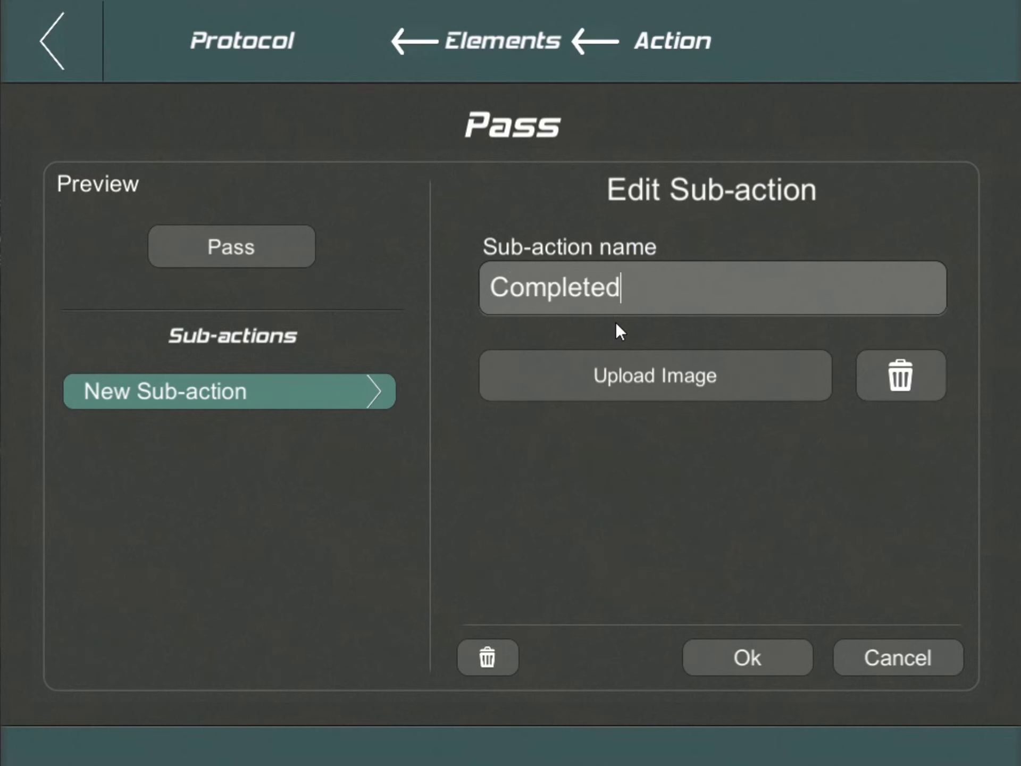
click(742, 660)
click(242, 460)
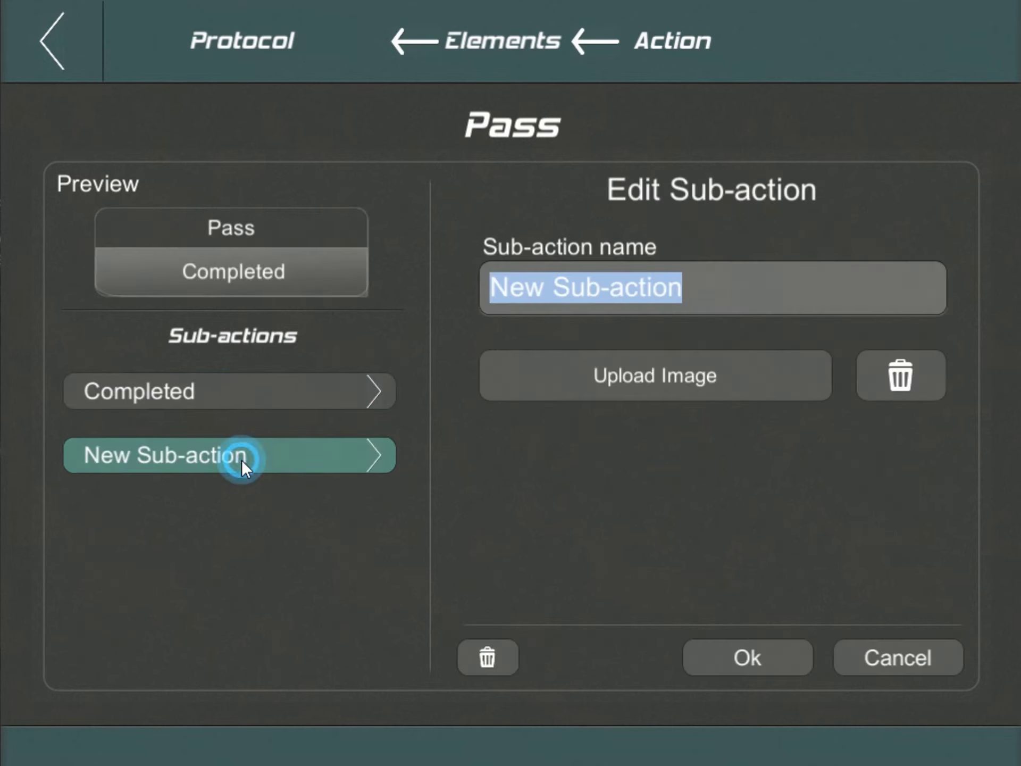
text(Failed)
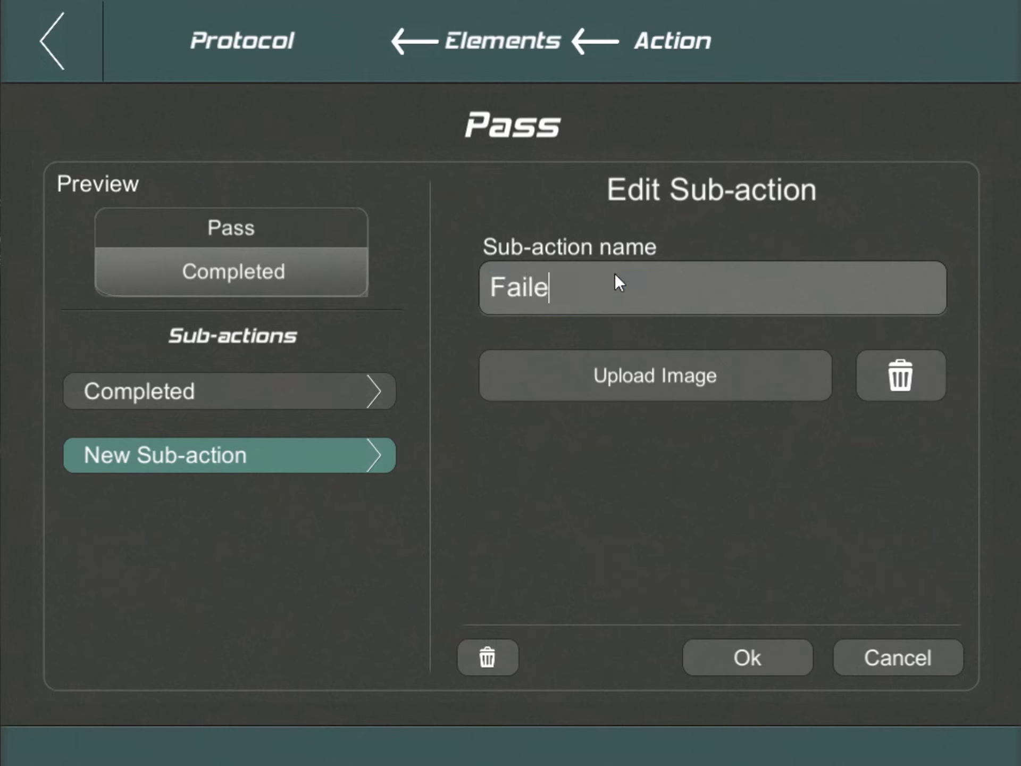
click(743, 660)
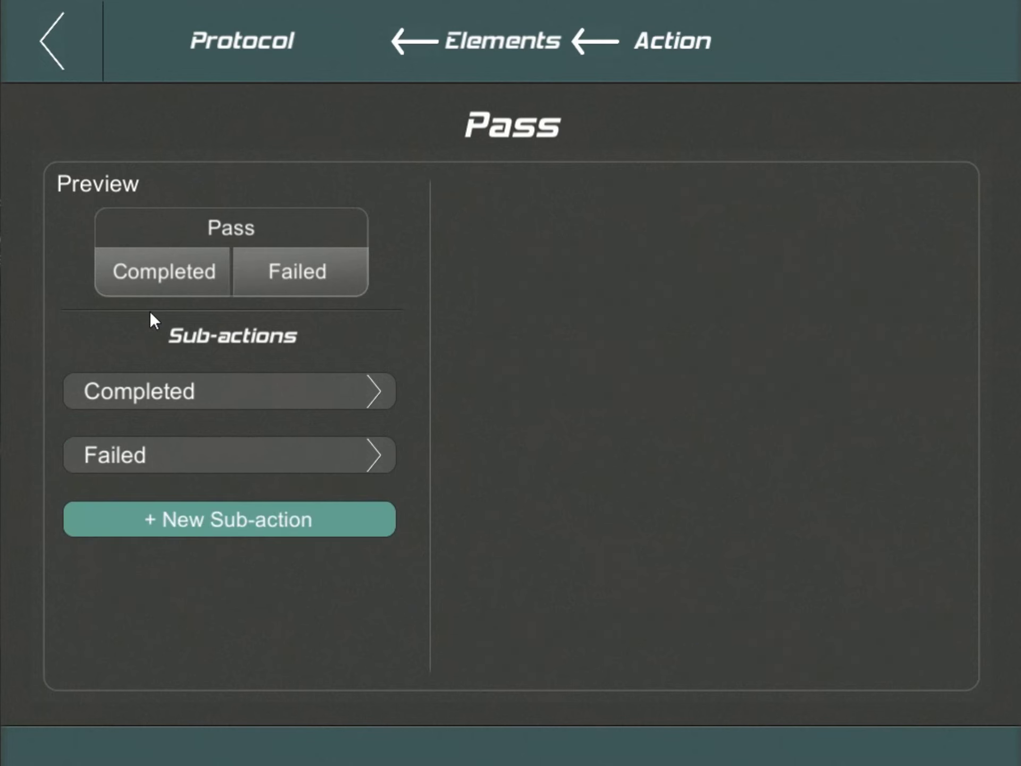
- Colour the Completed sub-action green and the Failed sub-action red
click(148, 276)
click(507, 362)
click(343, 286)
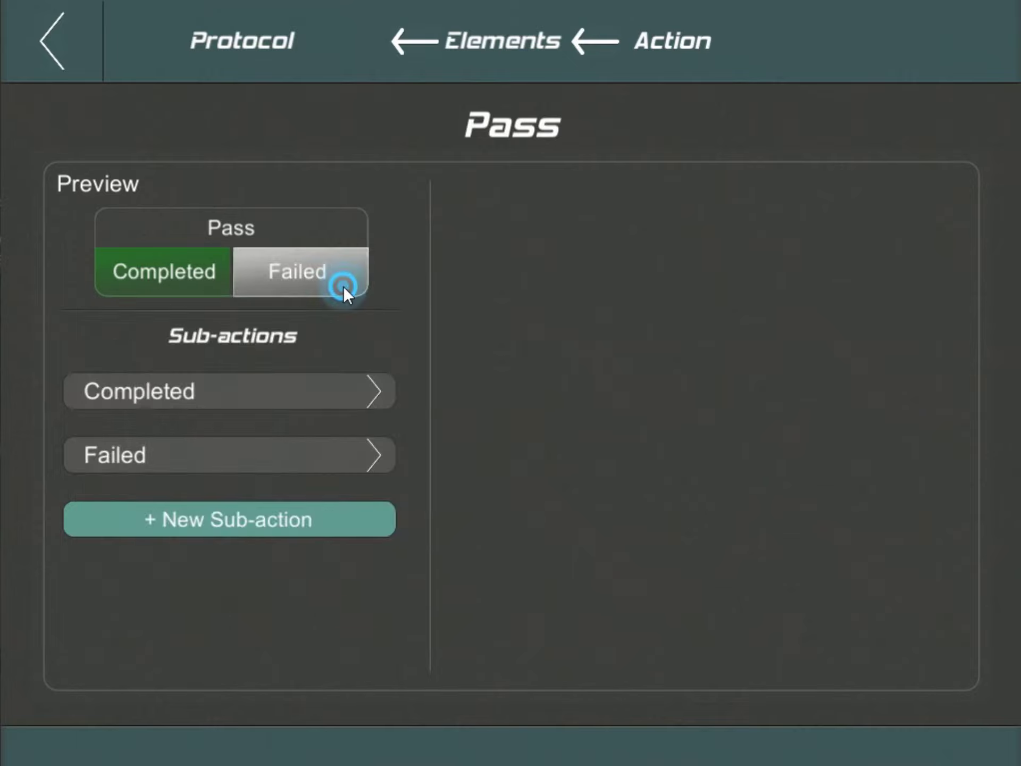
click(614, 373)
click(407, 225)
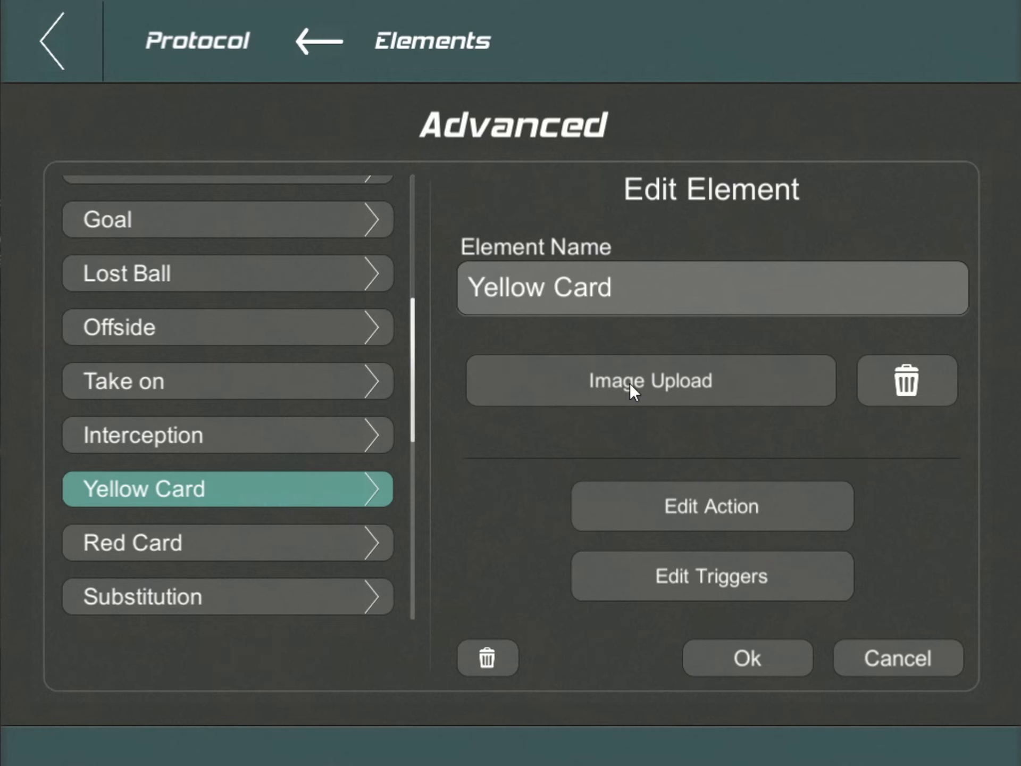
- Attach Yellow.png to the Yellow Card action and red.png to Red Card
click(629, 383)
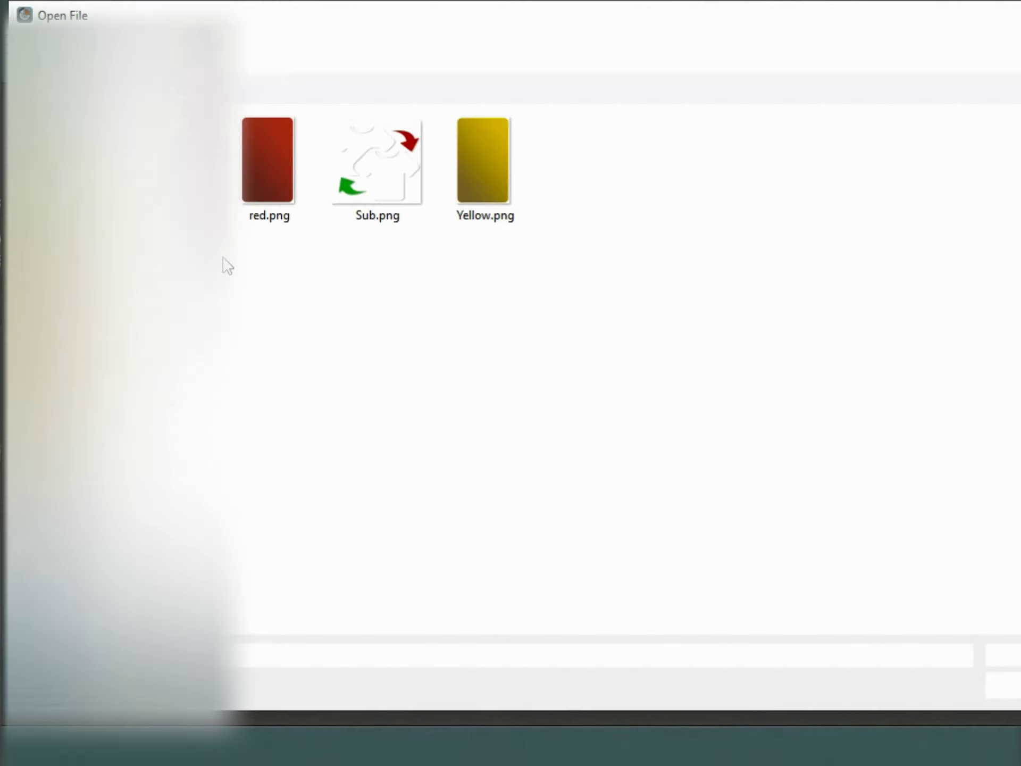
click(465, 176)
double_click(465, 175)
click(250, 540)
click(591, 388)
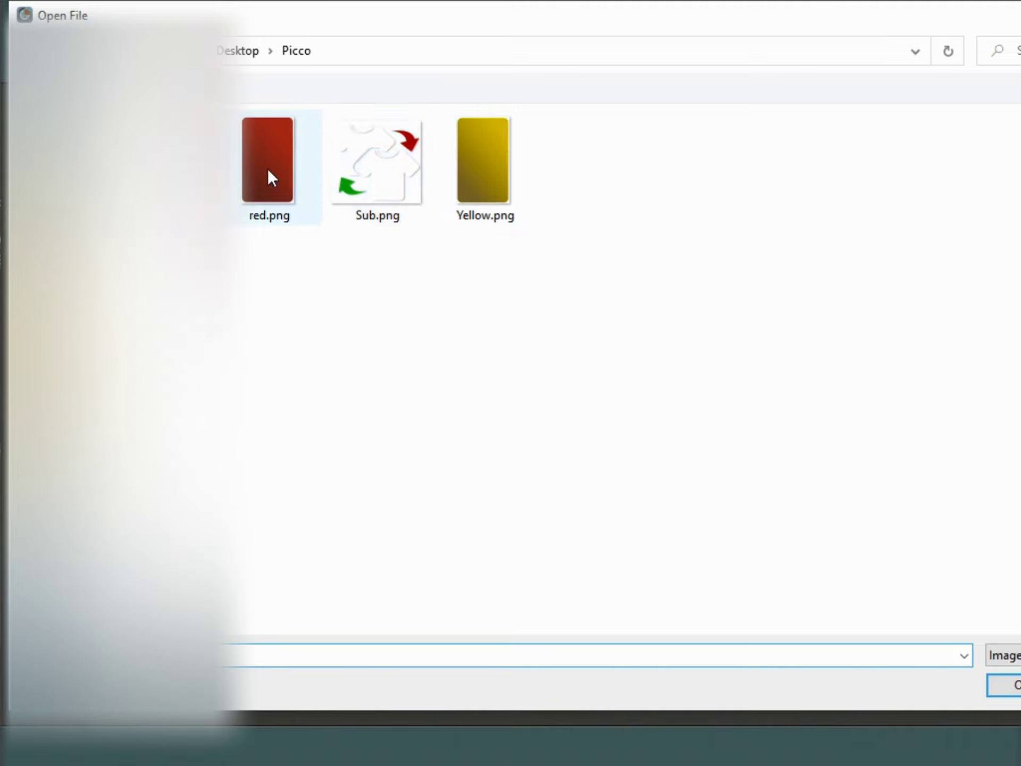
double_click(267, 172)
- Attach Sub.png as the Substitution action's image
click(239, 594)
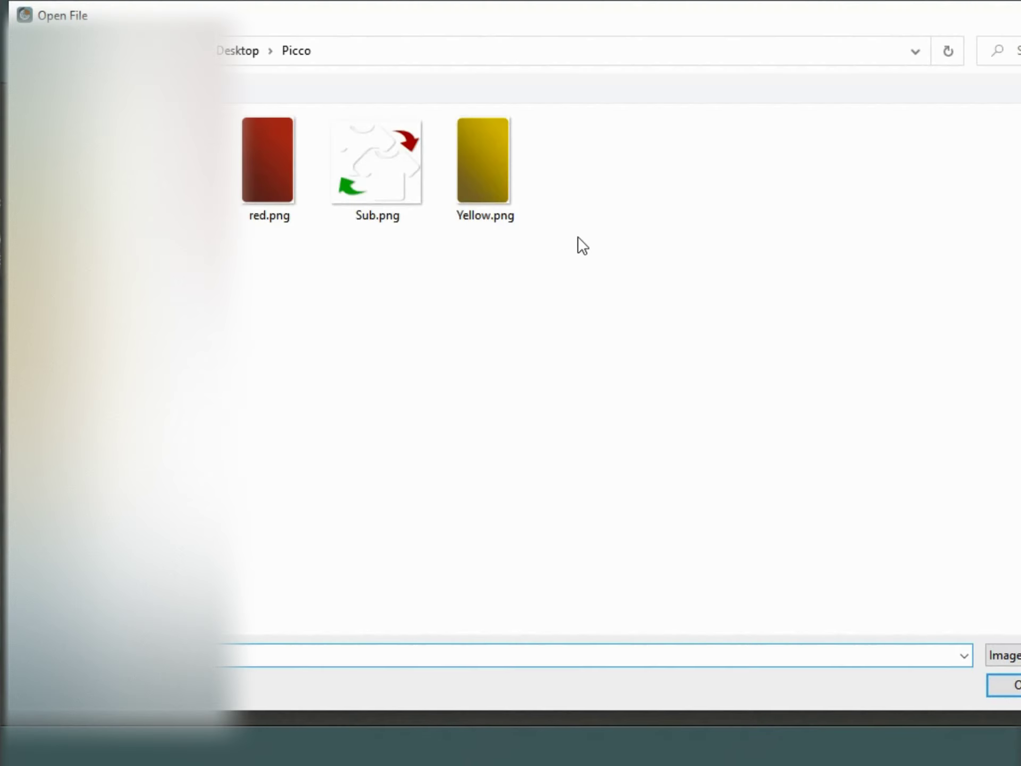
double_click(388, 174)
drag(284, 556, 285, 330)
drag(284, 485, 287, 432)
- Add sub-states %MT, Undef and %OT to the Possession state
click(287, 464)
click(721, 509)
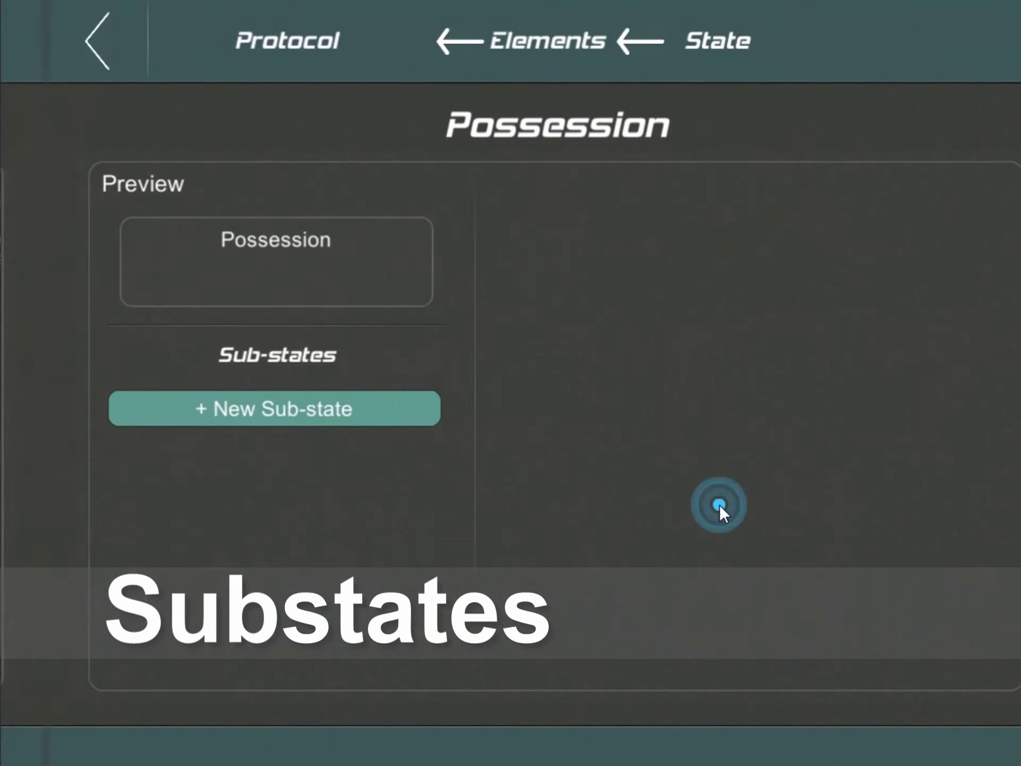
click(291, 410)
text(%MT)
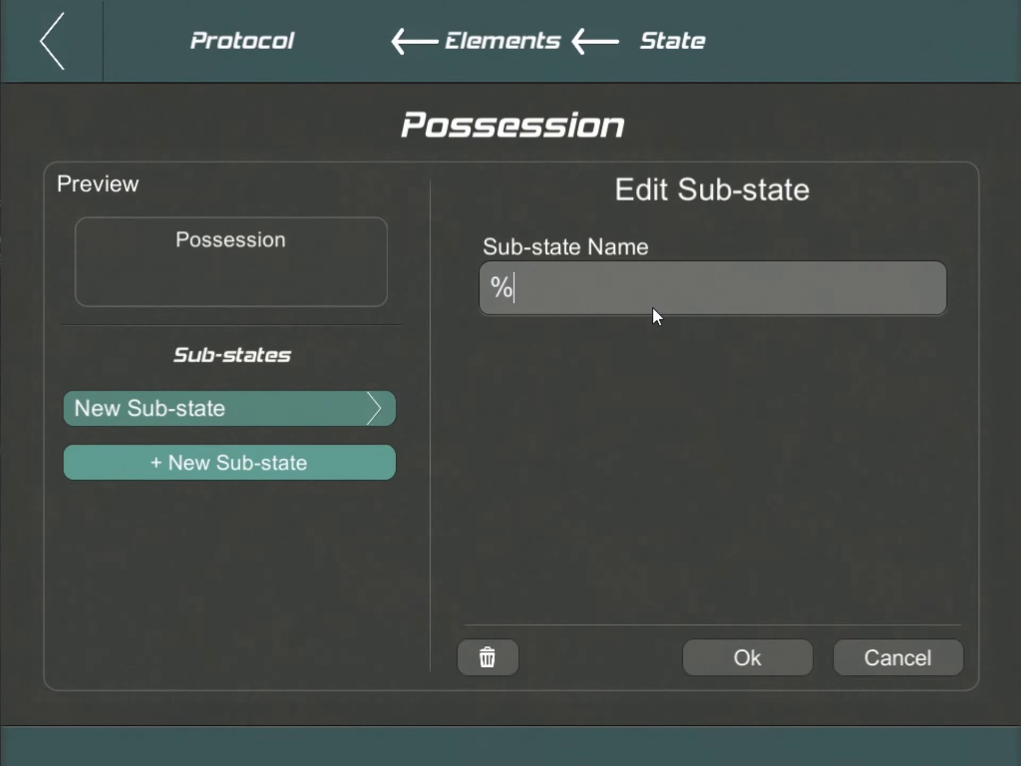
click(765, 669)
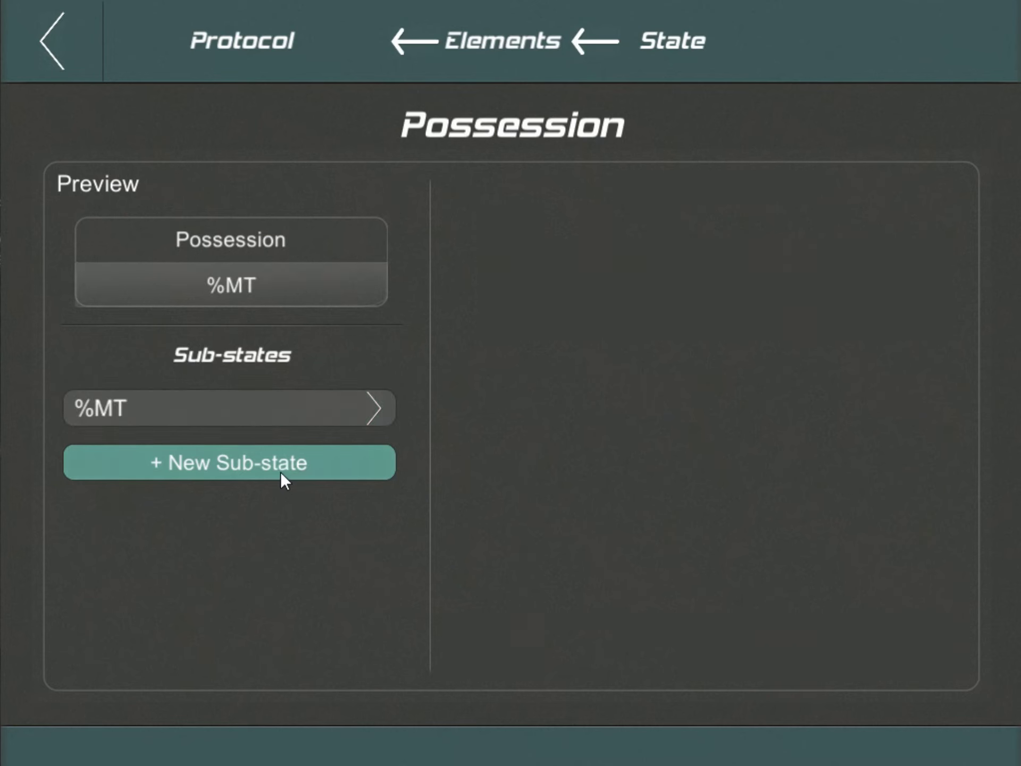
click(280, 471)
text(Undef)
click(768, 644)
click(294, 523)
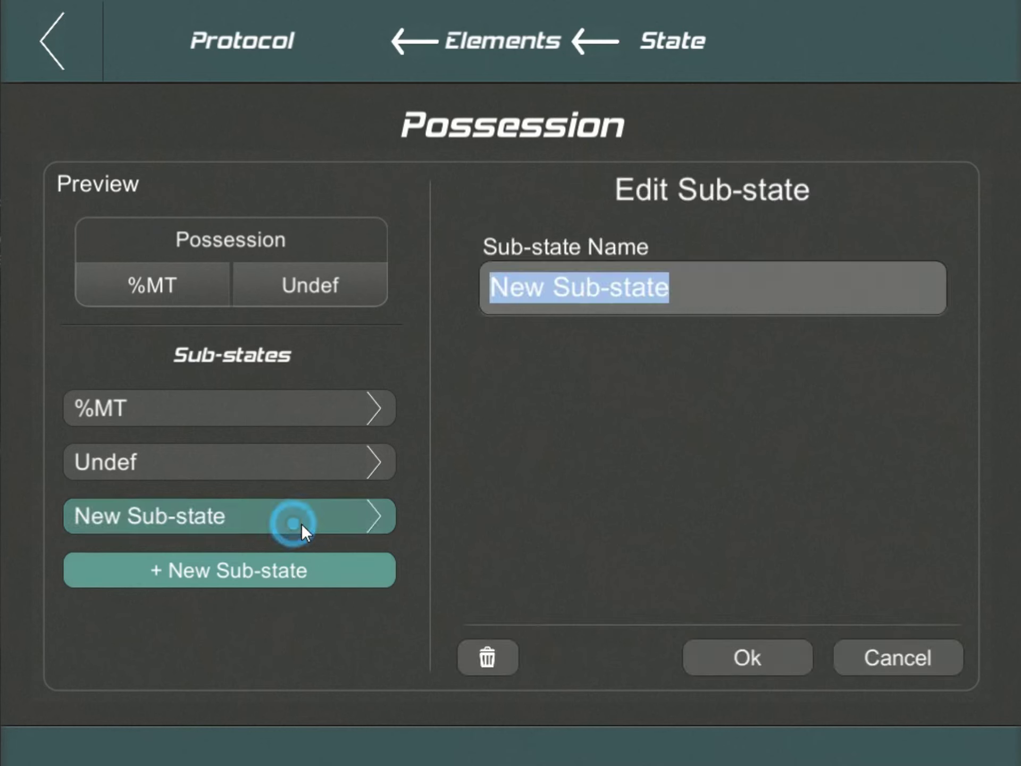
text(%OT)
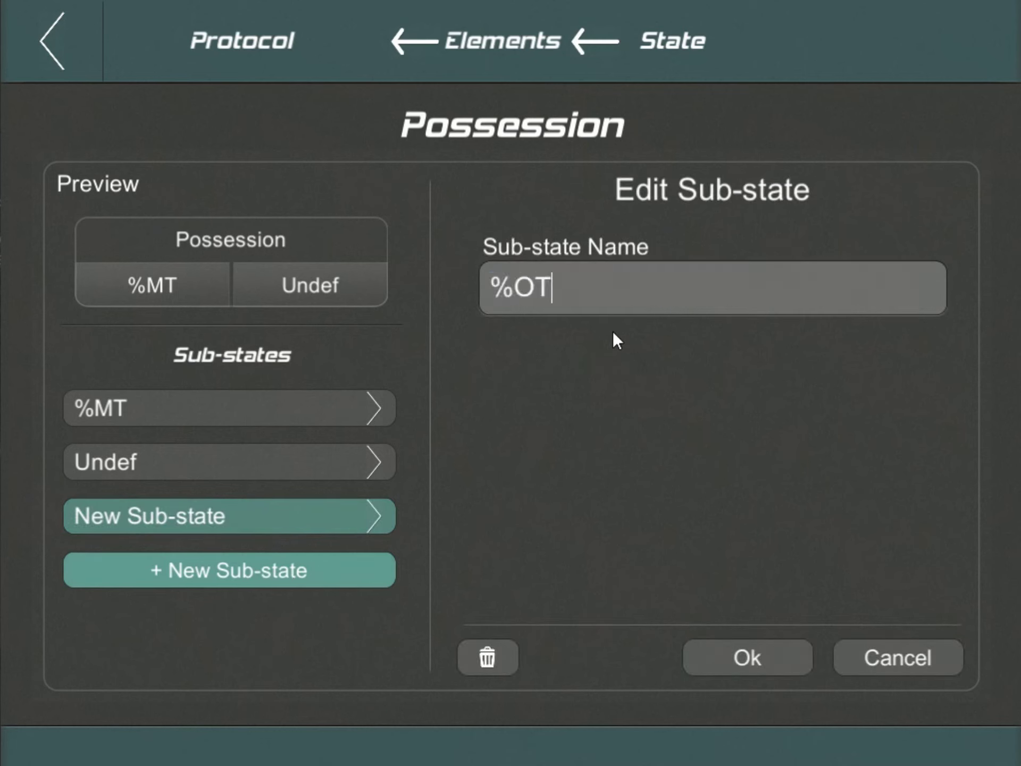
click(746, 658)
- Colour %MT green, Undef yellow and %OT red, then return to the elements list
click(138, 293)
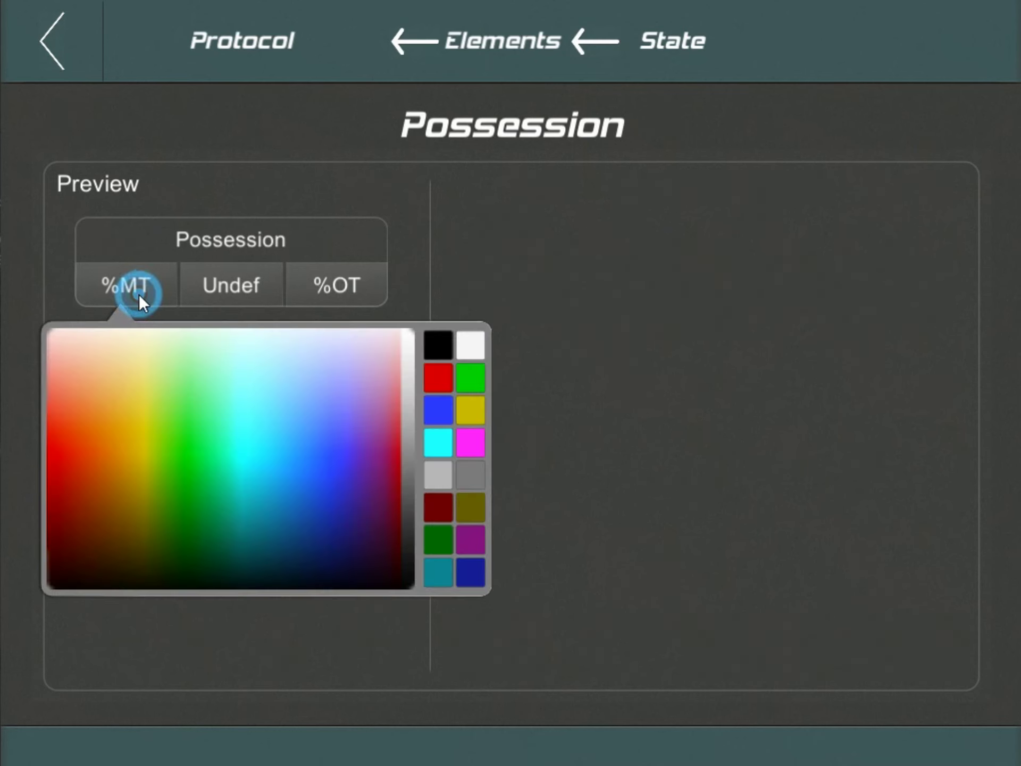
click(471, 378)
click(243, 287)
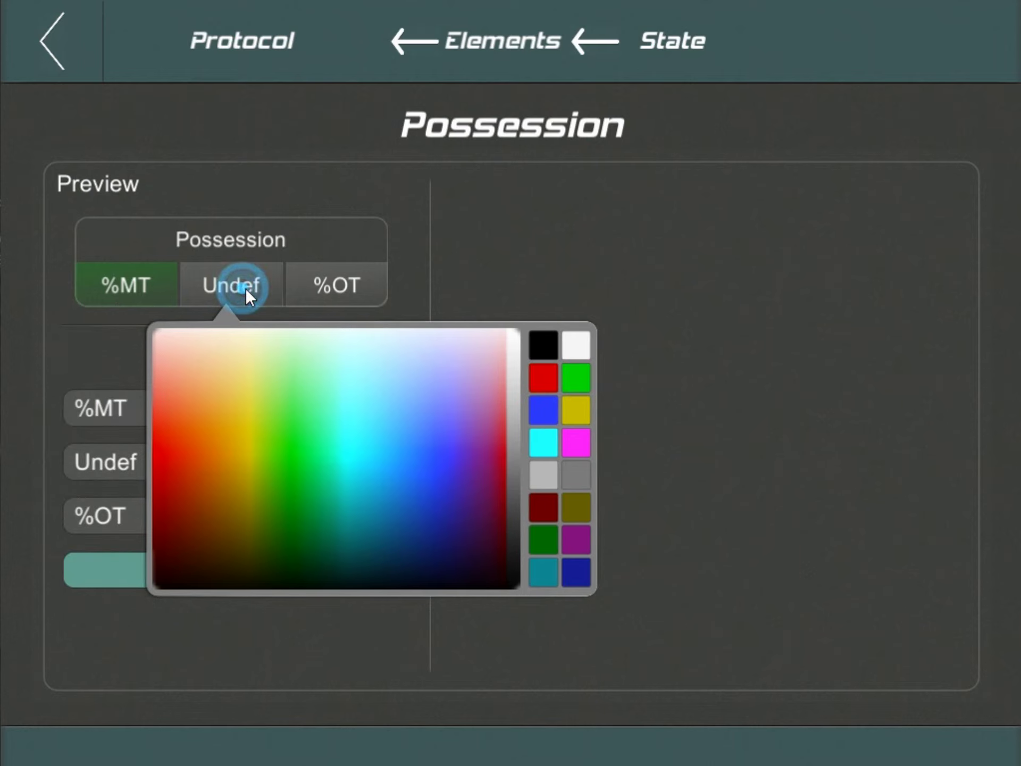
click(583, 407)
click(353, 290)
click(663, 381)
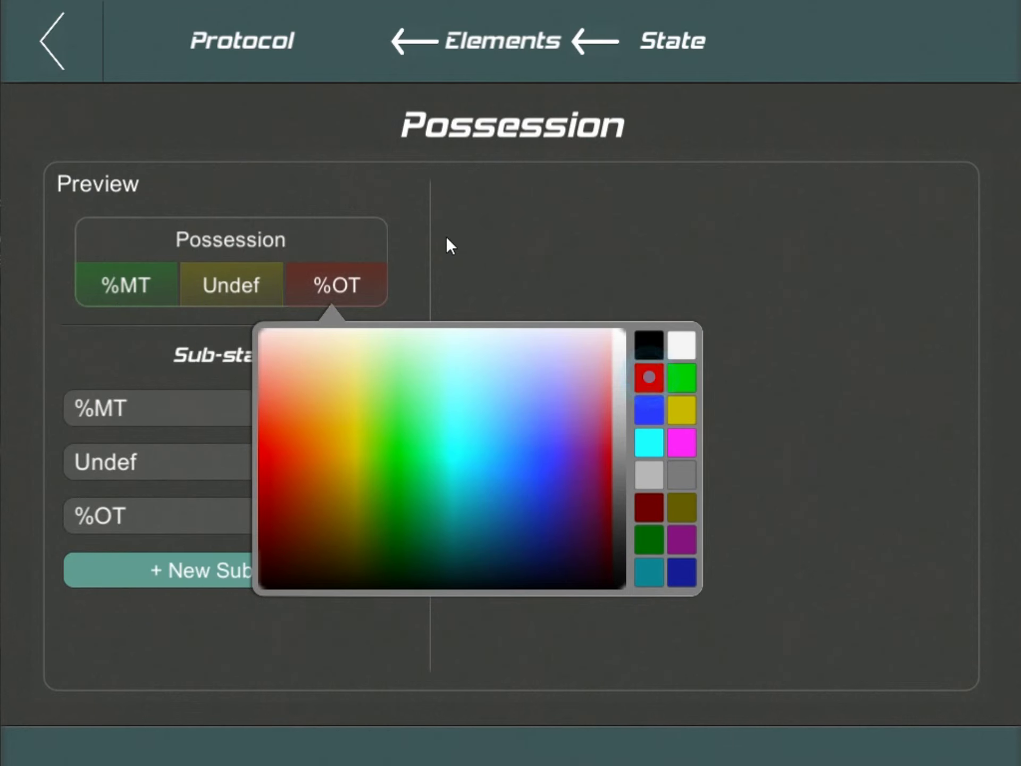
click(447, 239)
click(64, 41)
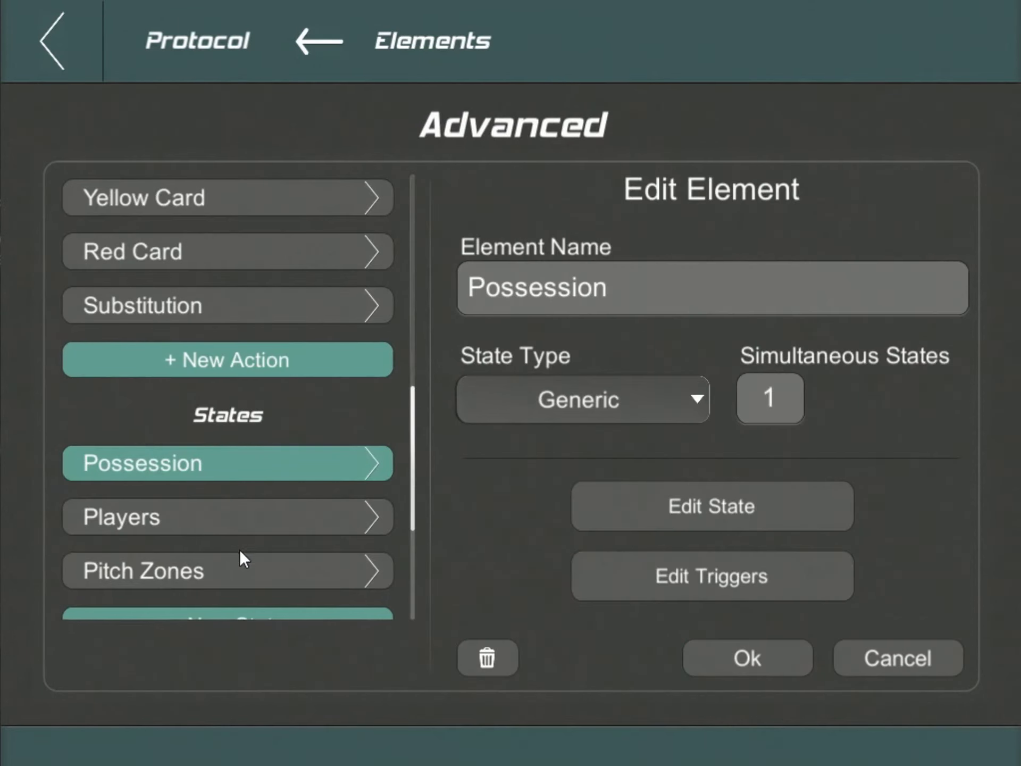
- Set the Players state to 11 players on a football pitch, then select Pitch Zones
click(235, 519)
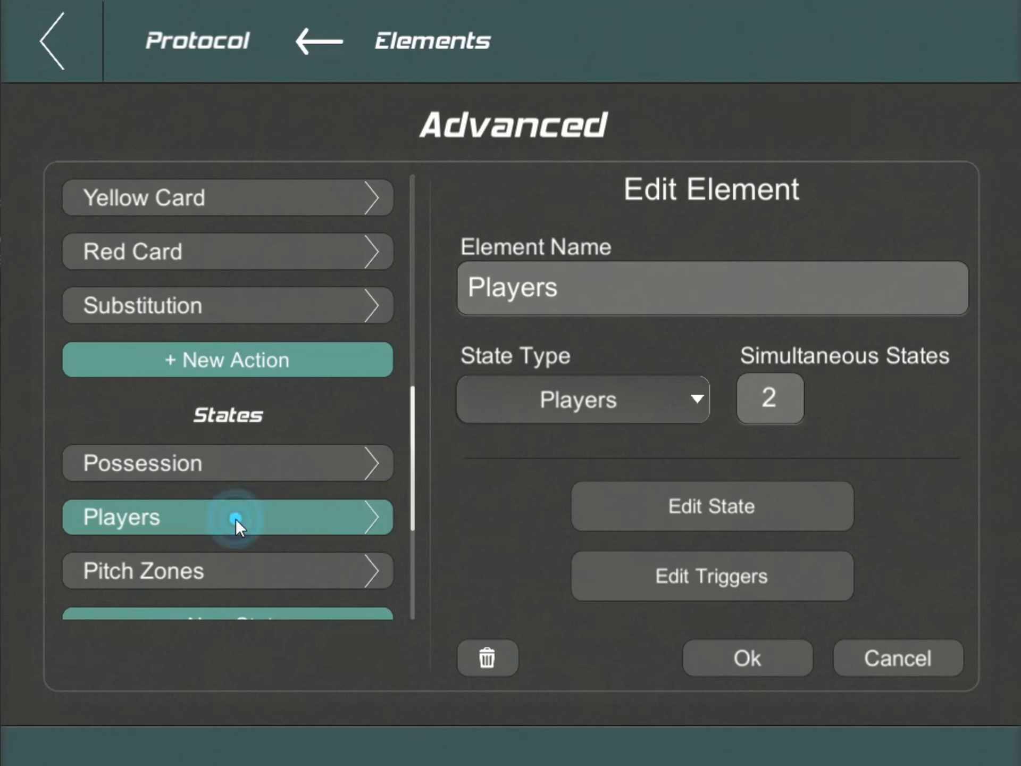
click(717, 511)
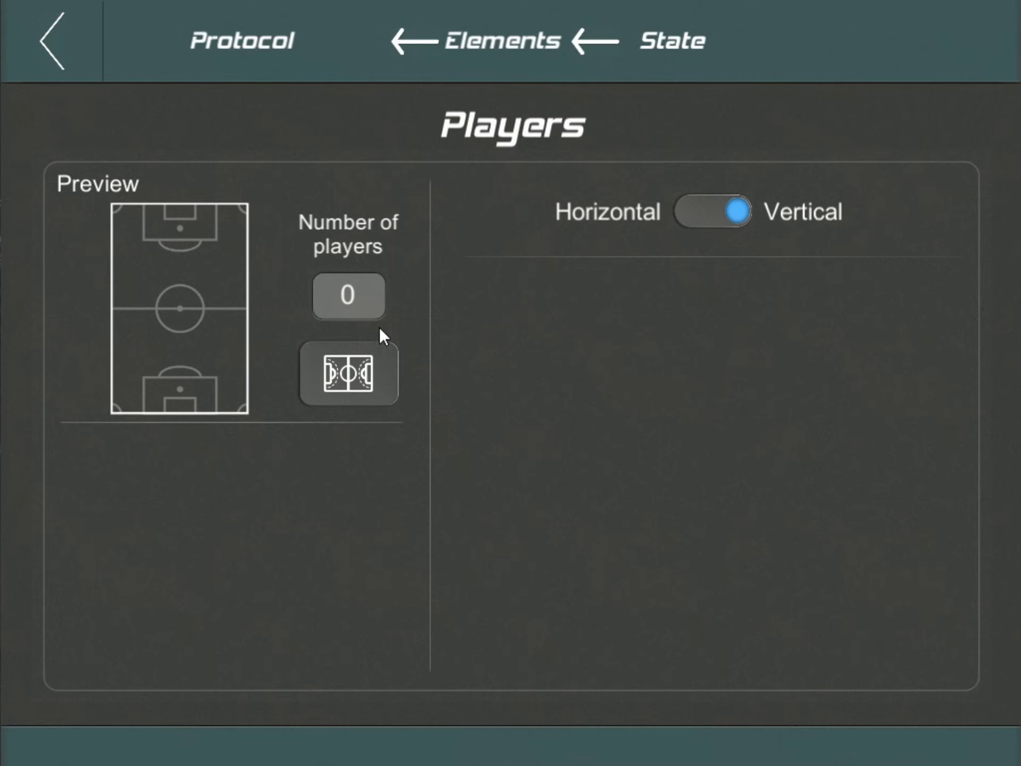
text(1)
click(390, 261)
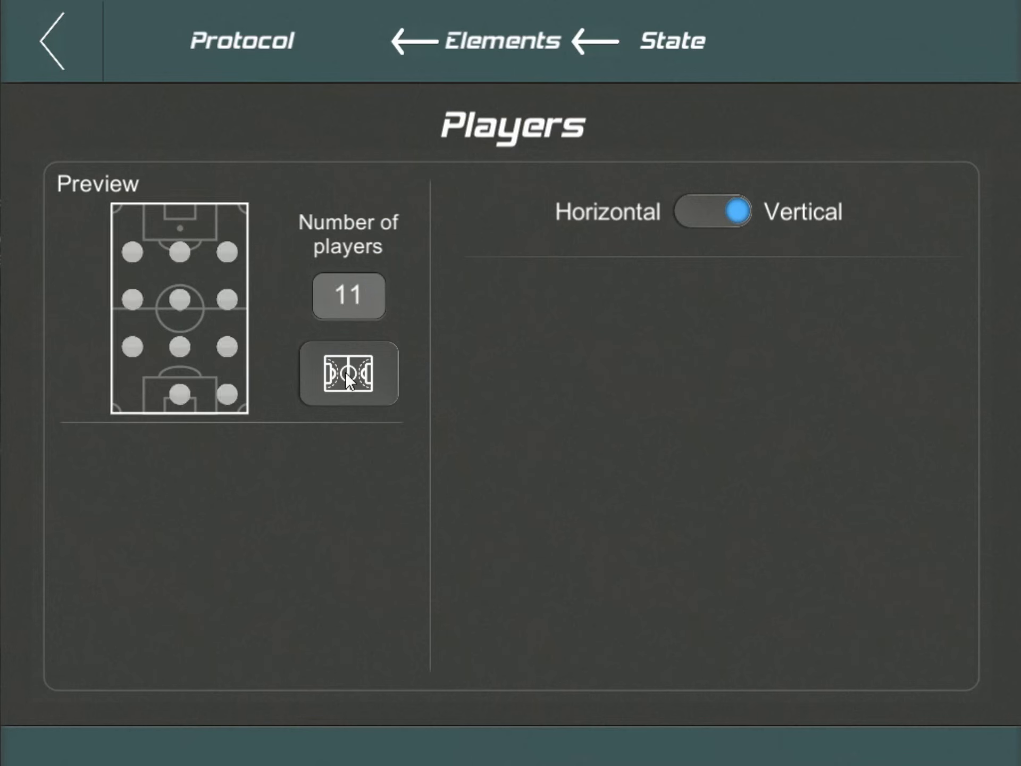
click(350, 374)
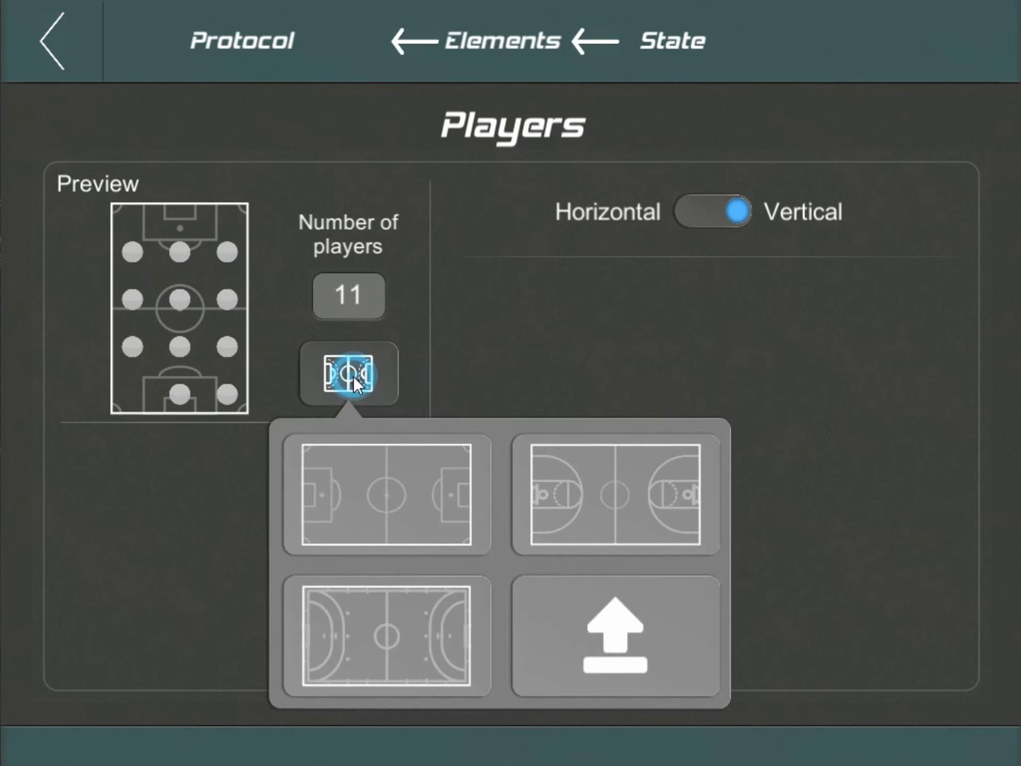
click(374, 495)
click(51, 40)
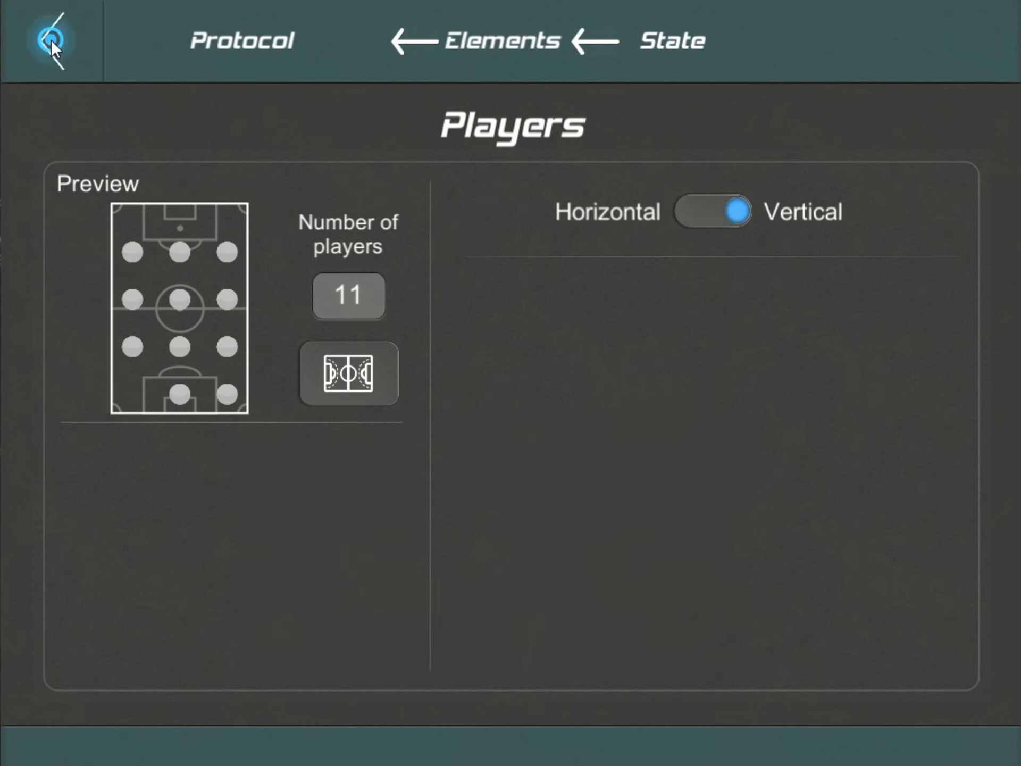
click(283, 576)
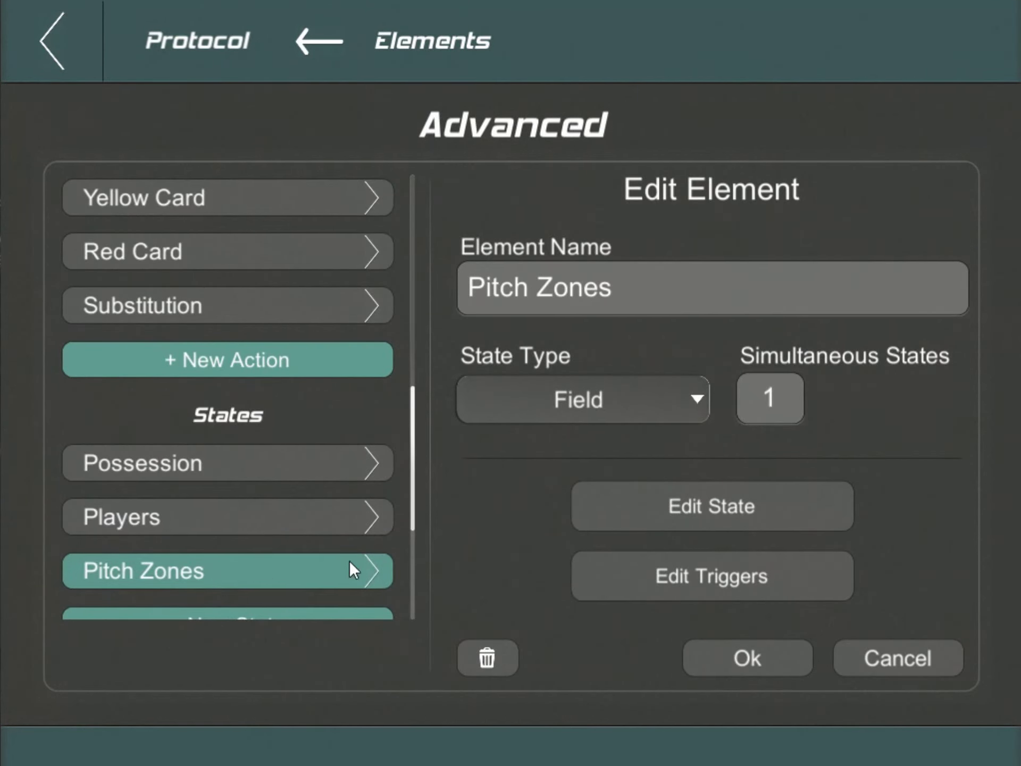
- Split the Pitch Zones state into a 3 x 1 zone grid
click(757, 506)
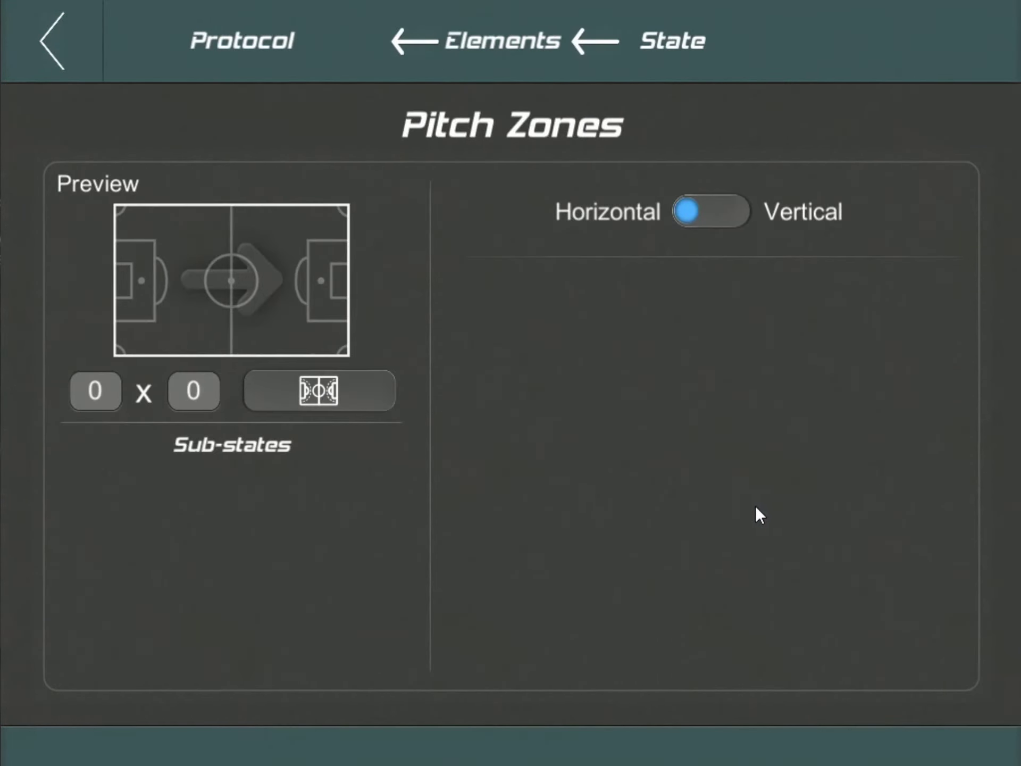
click(103, 392)
text(3)
click(192, 395)
key(Return)
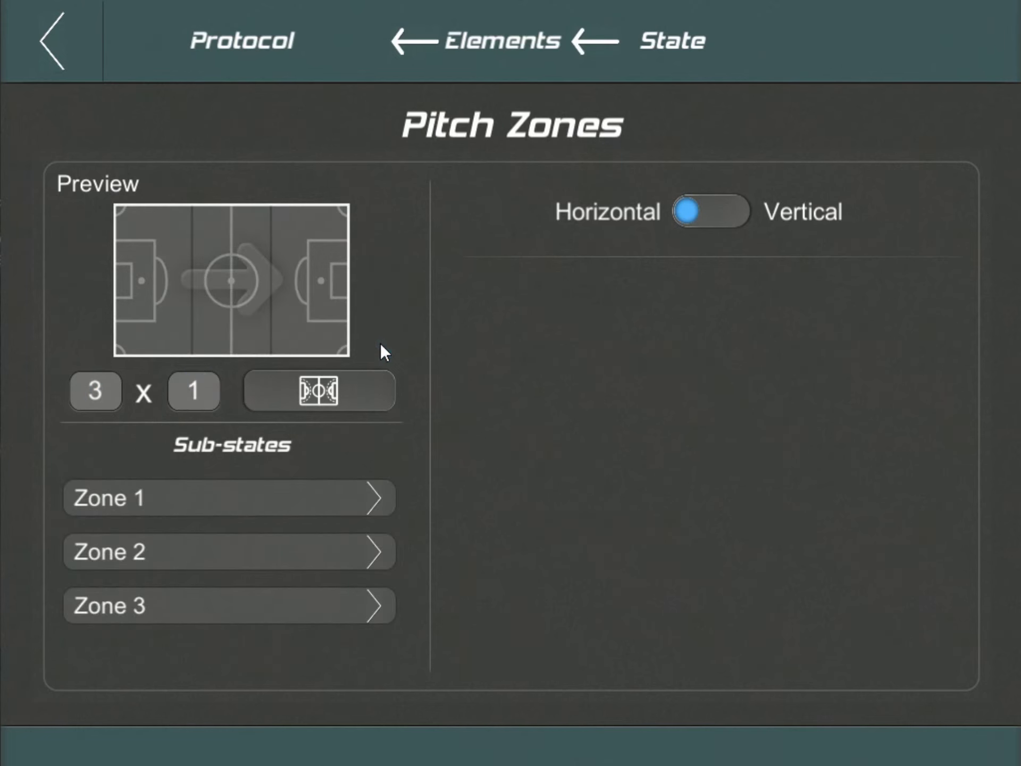
- Colour Zone 1 red, Zone 2 yellow and Zone 3 green, then return to the element list
click(173, 283)
click(463, 372)
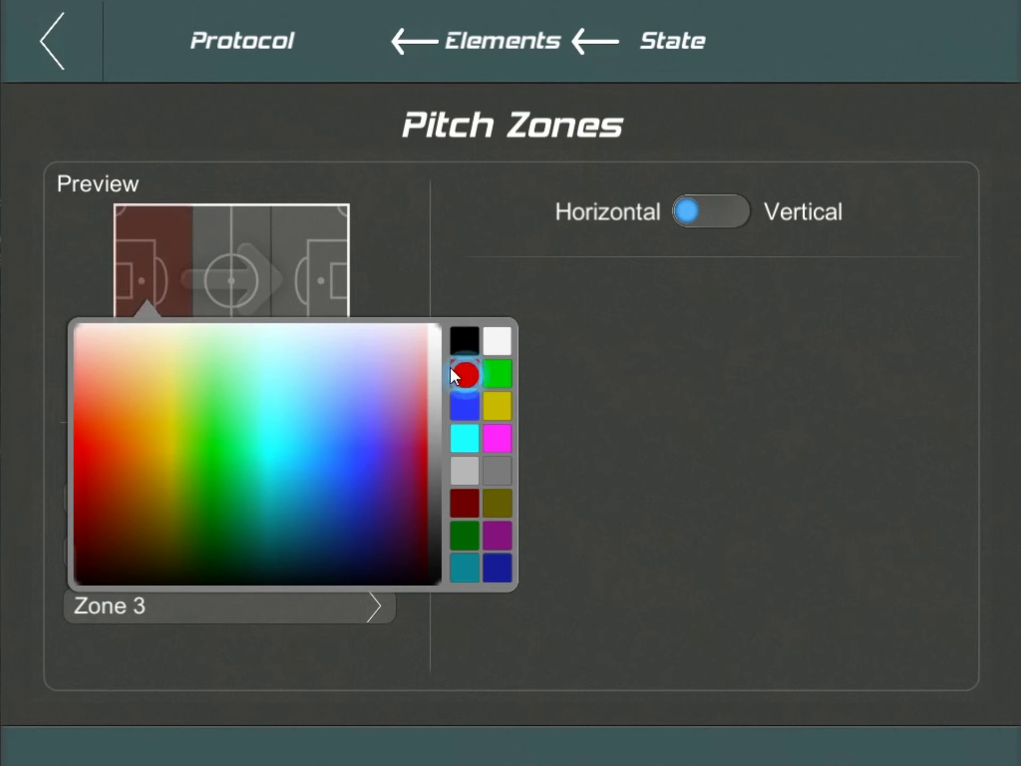
click(317, 276)
click(655, 372)
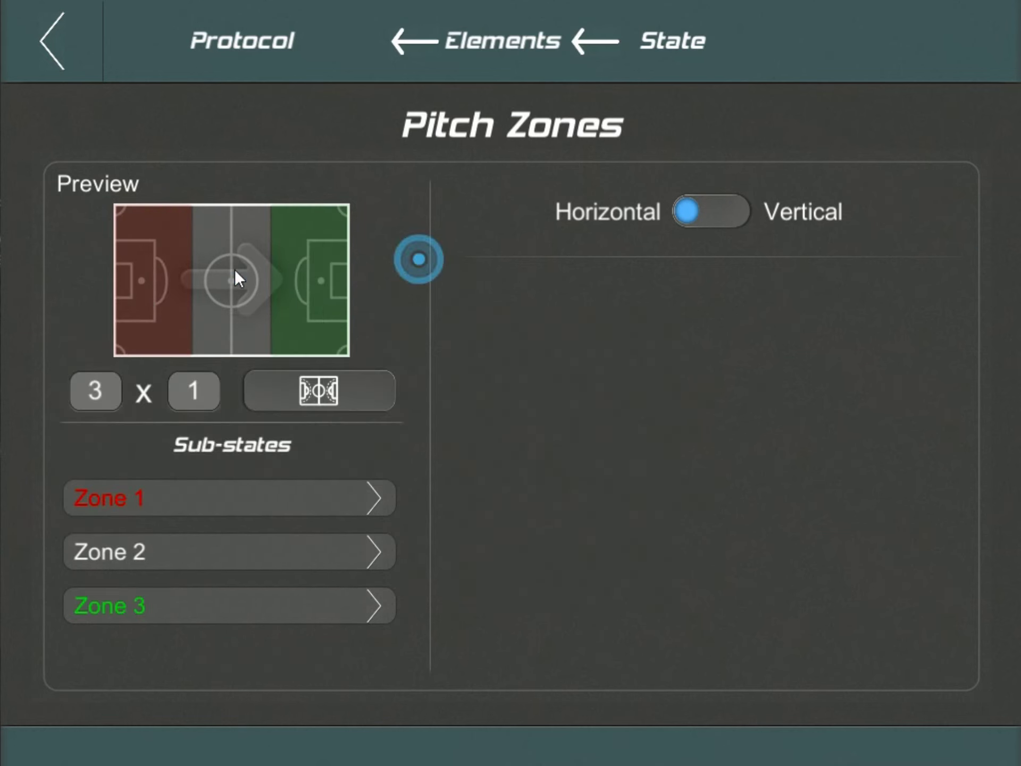
click(235, 271)
click(575, 411)
click(383, 272)
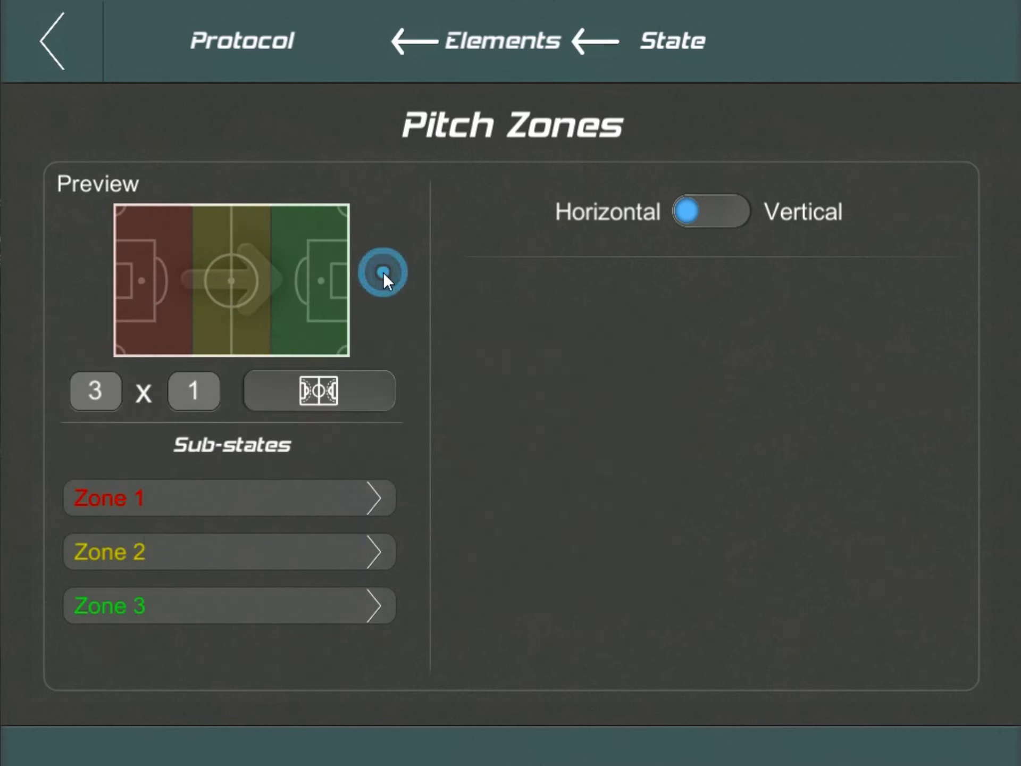
click(49, 41)
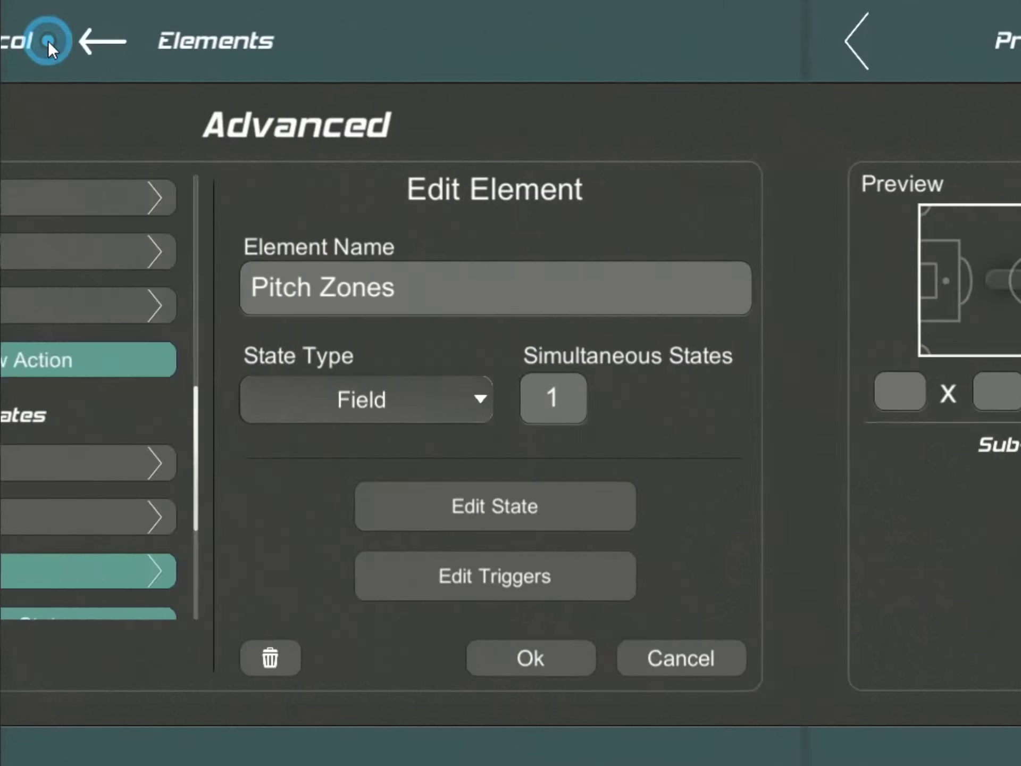
- Inspect the Left Team Label and Right Team Label values, then go back to the protocols list
scroll(352, 548, down, 2)
drag(357, 479, 346, 398)
click(346, 516)
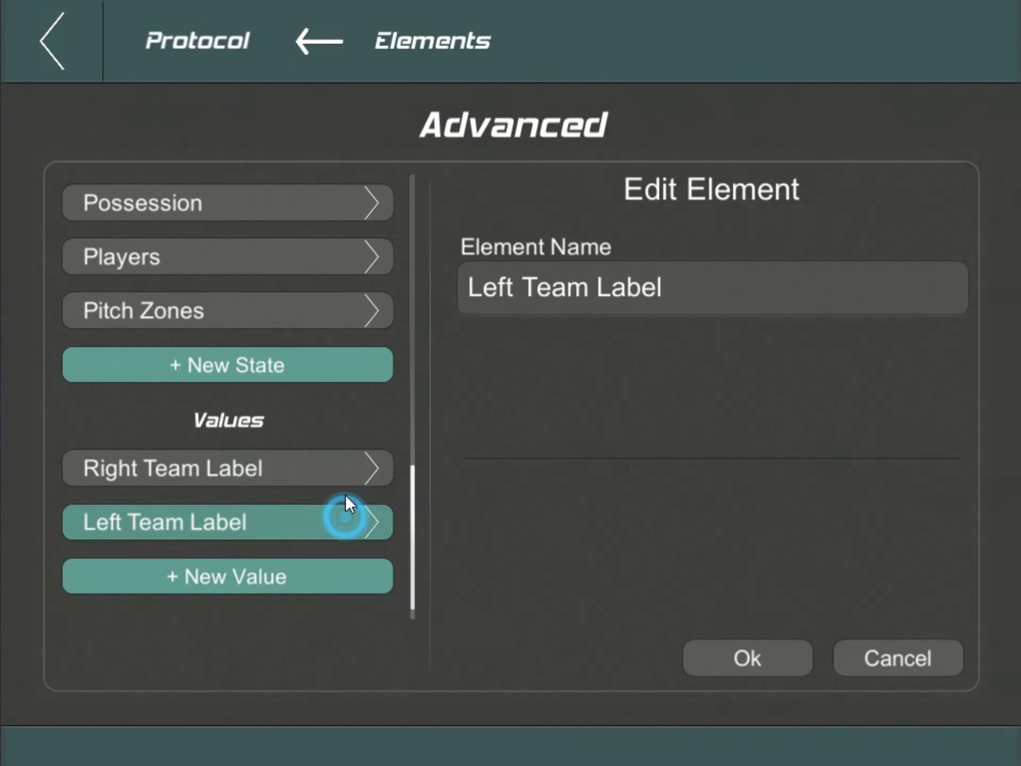
click(346, 484)
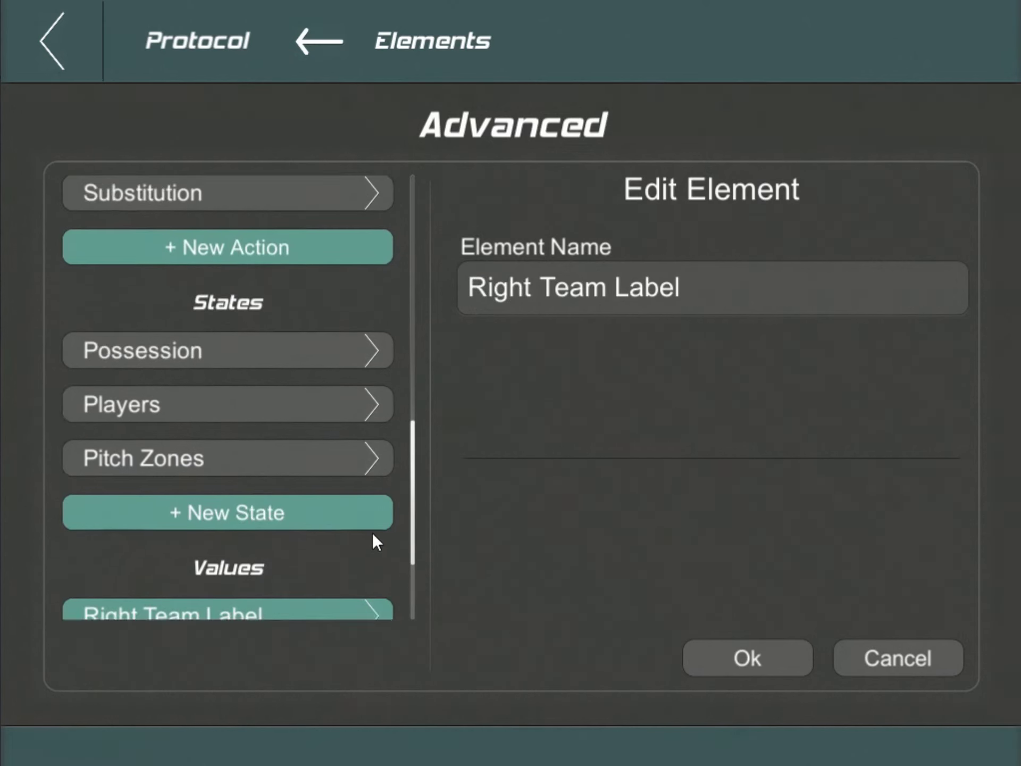
drag(374, 540, 346, 399)
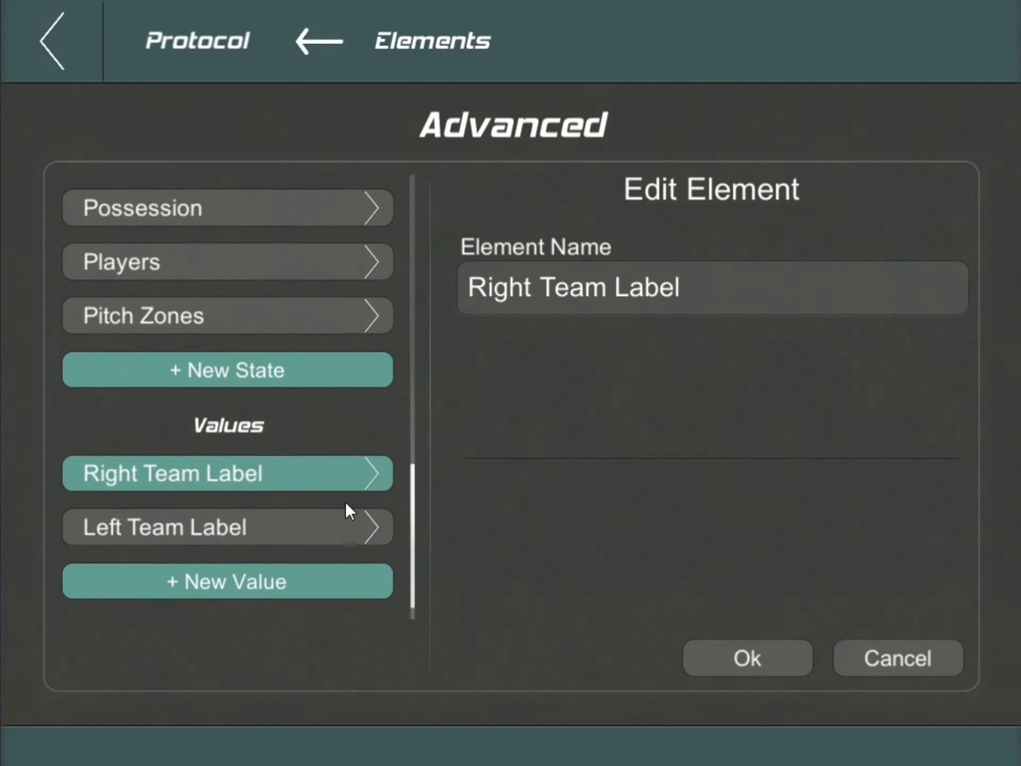
click(345, 516)
click(347, 483)
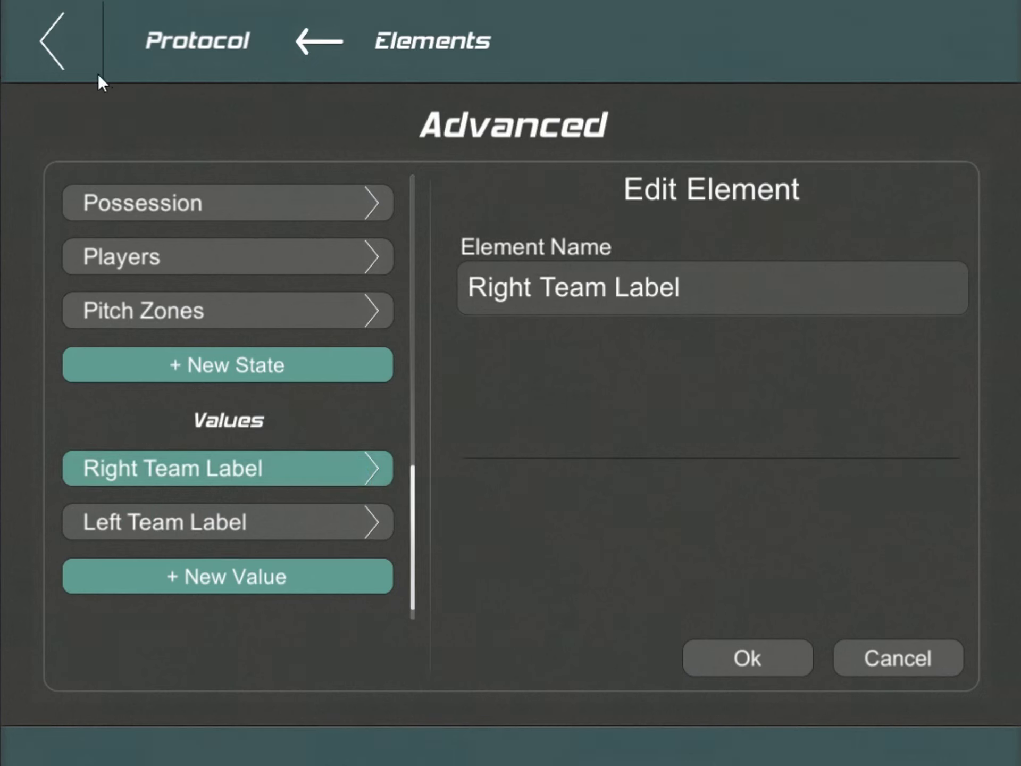
click(69, 49)
click(822, 490)
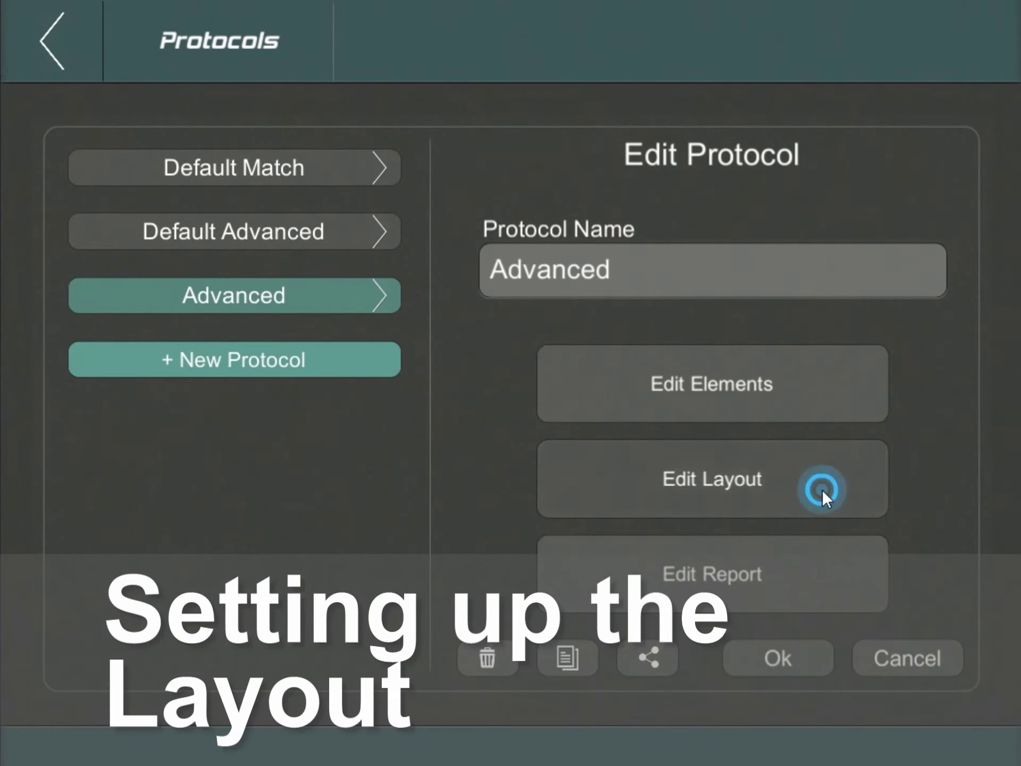
- Move the formation pitch to the lower left and enlarge it
drag(167, 155, 577, 470)
drag(538, 537, 110, 574)
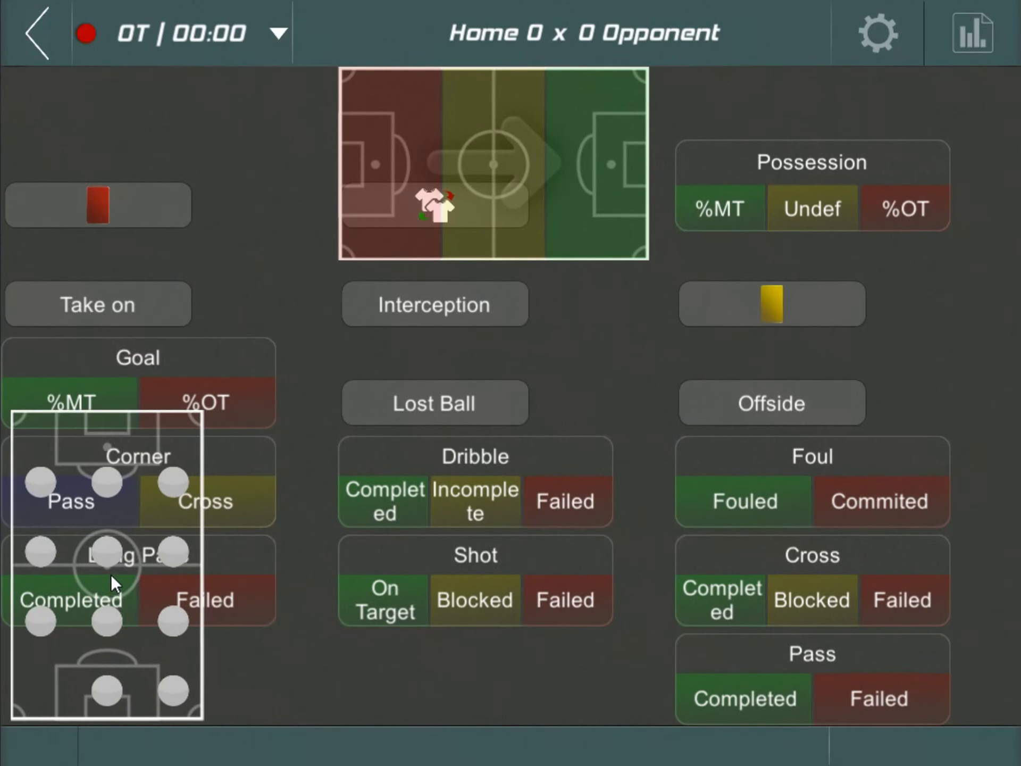
drag(205, 716, 211, 714)
- Arrange the action blocks: Long Pass and Shot top left, Goal and Corner middle, others right
drag(250, 585, 241, 116)
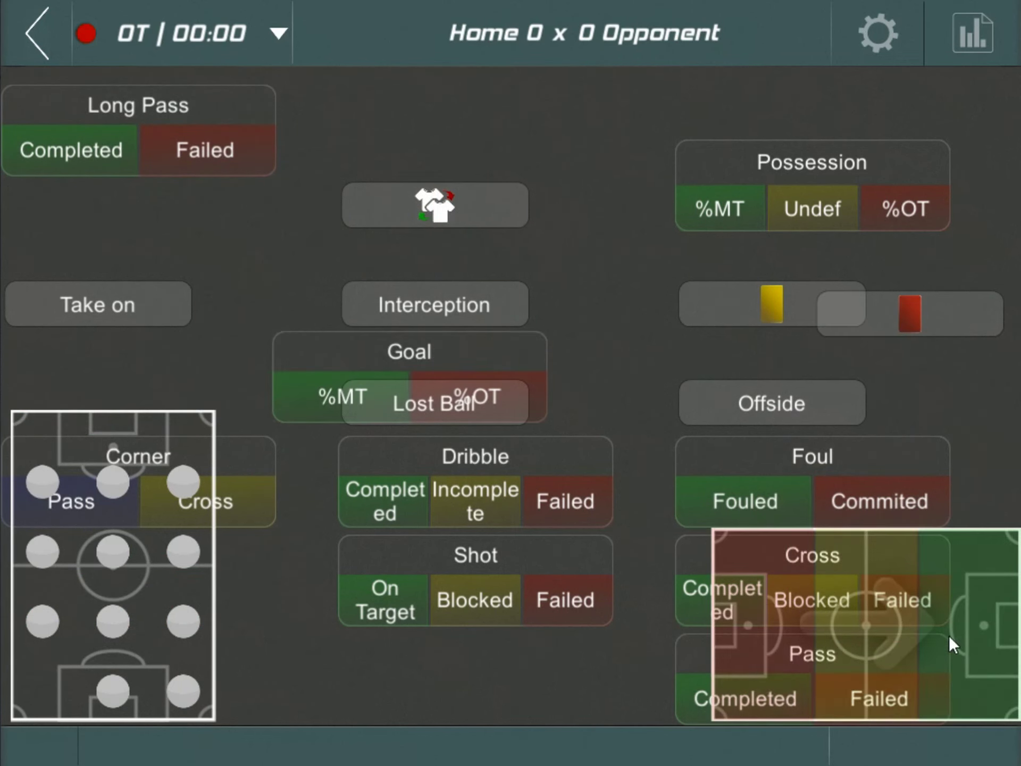
drag(448, 272, 851, 346)
drag(987, 314, 952, 404)
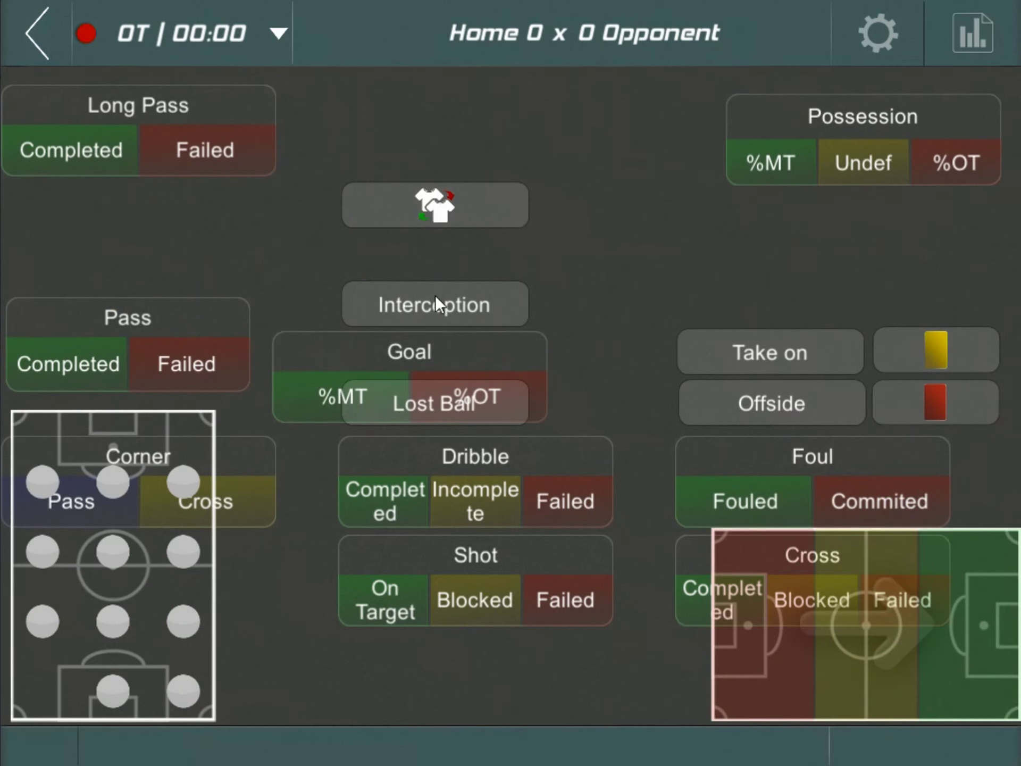
drag(381, 308, 718, 298)
drag(505, 217, 995, 299)
drag(464, 349, 539, 112)
drag(236, 454, 591, 244)
click(764, 218)
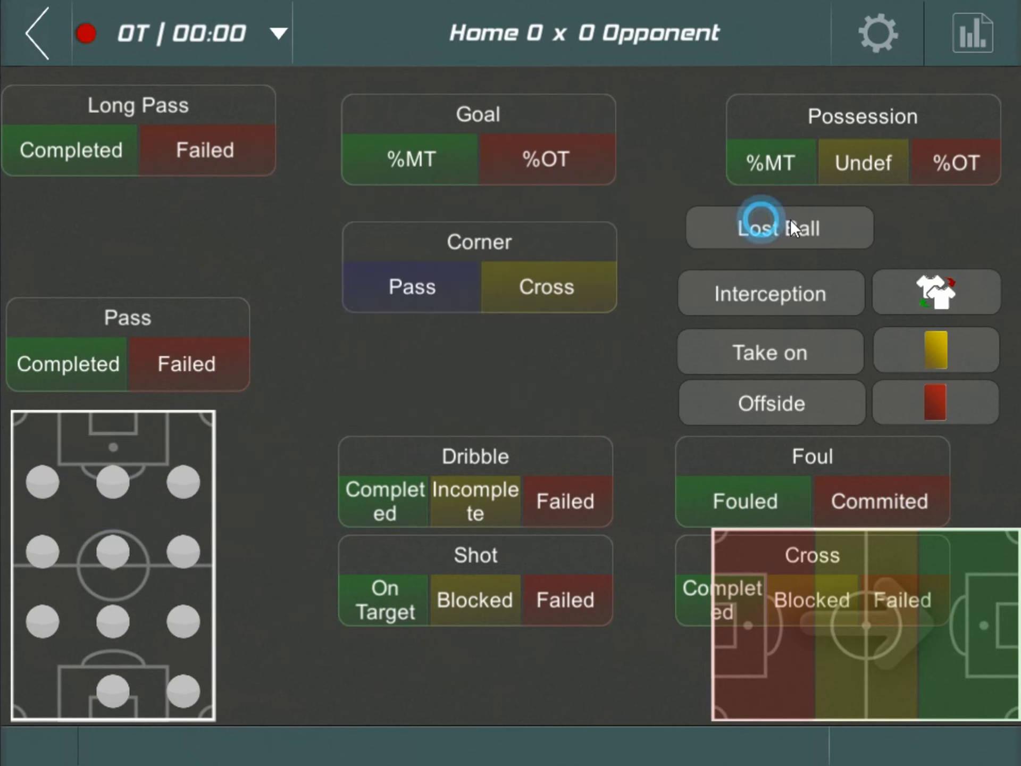
drag(520, 551, 196, 226)
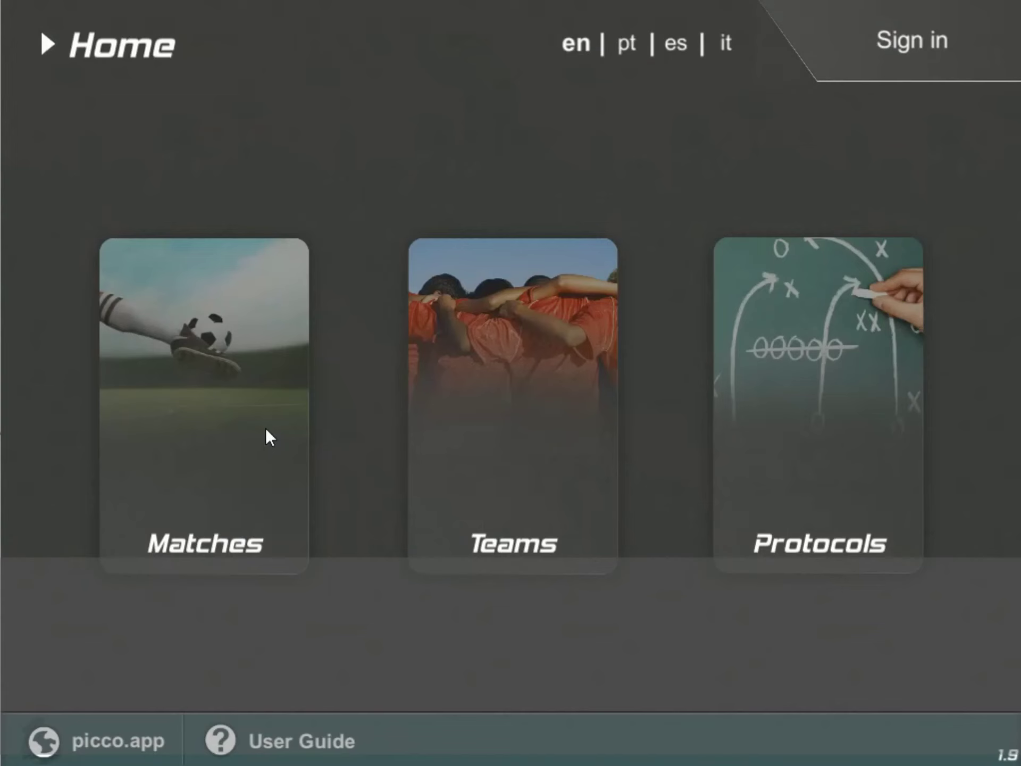
- Create a new Brasil 1994 match using the Advanced protocol and close the player list
click(263, 464)
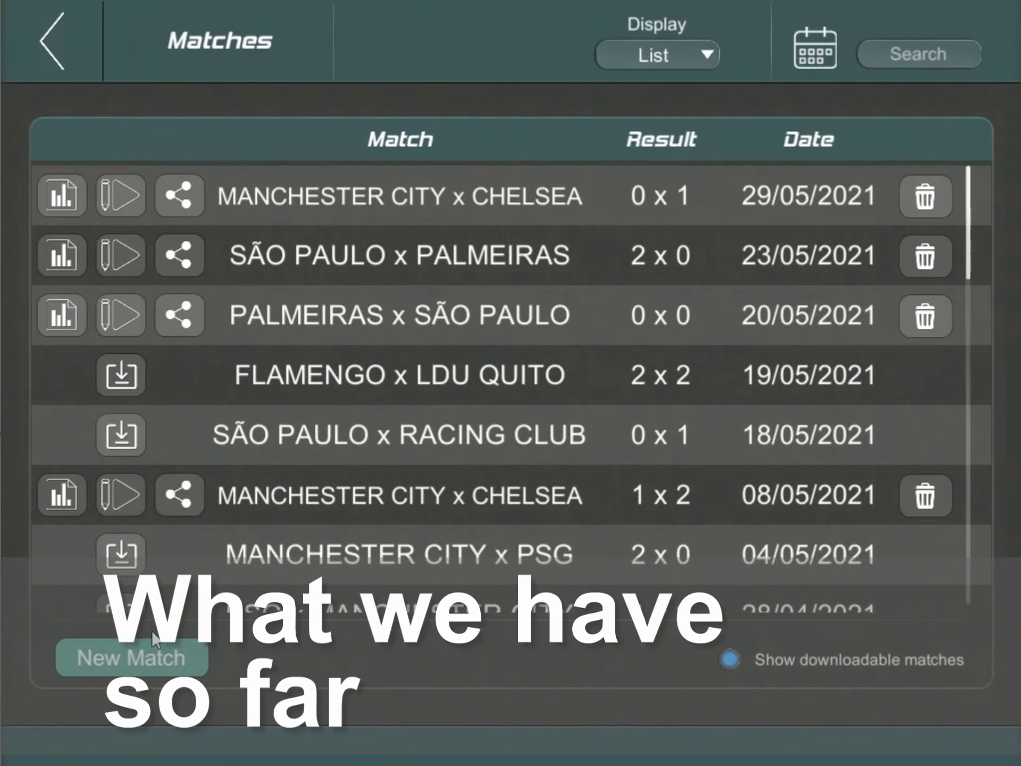
click(146, 666)
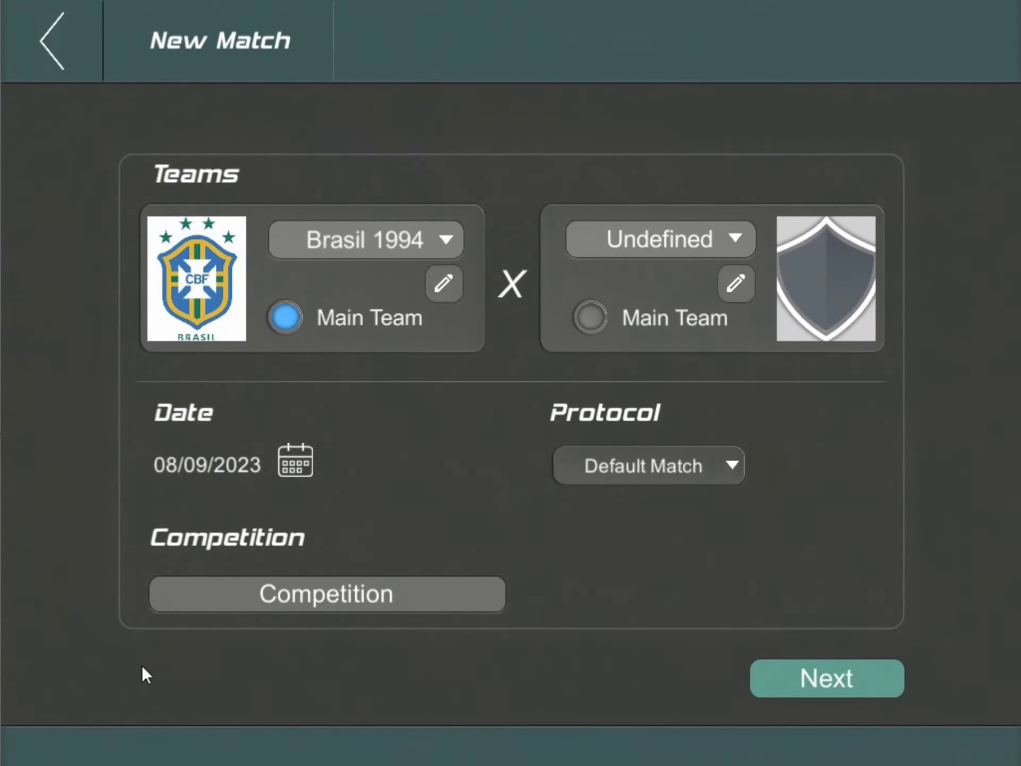
click(637, 476)
click(649, 638)
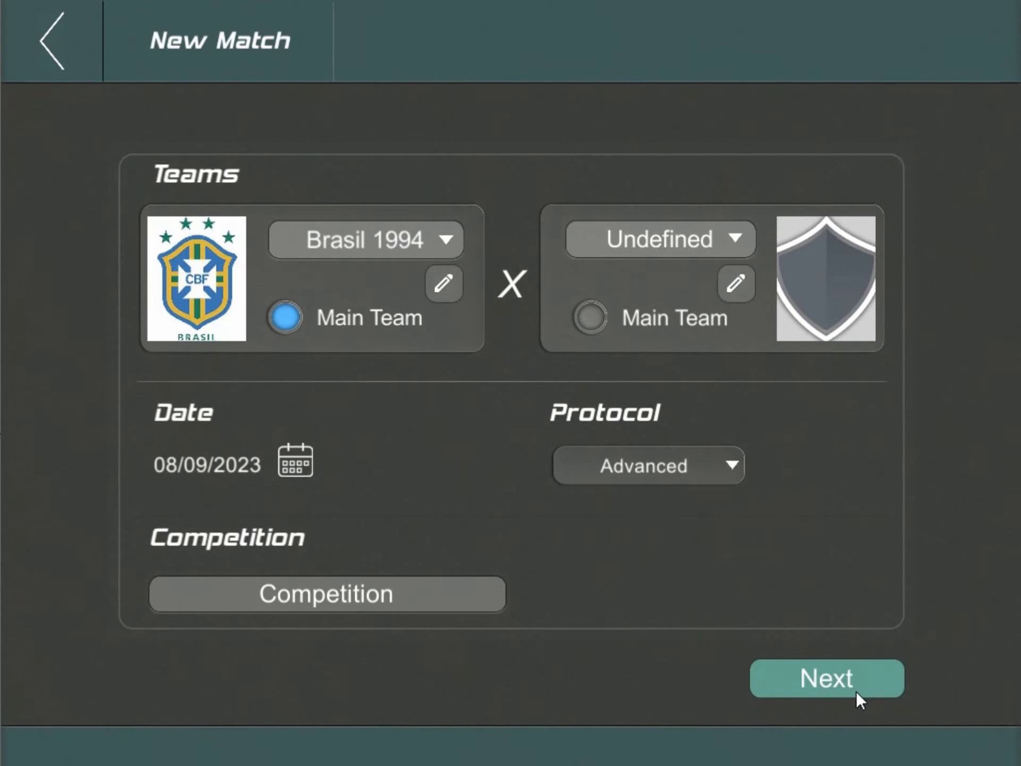
click(857, 689)
click(940, 37)
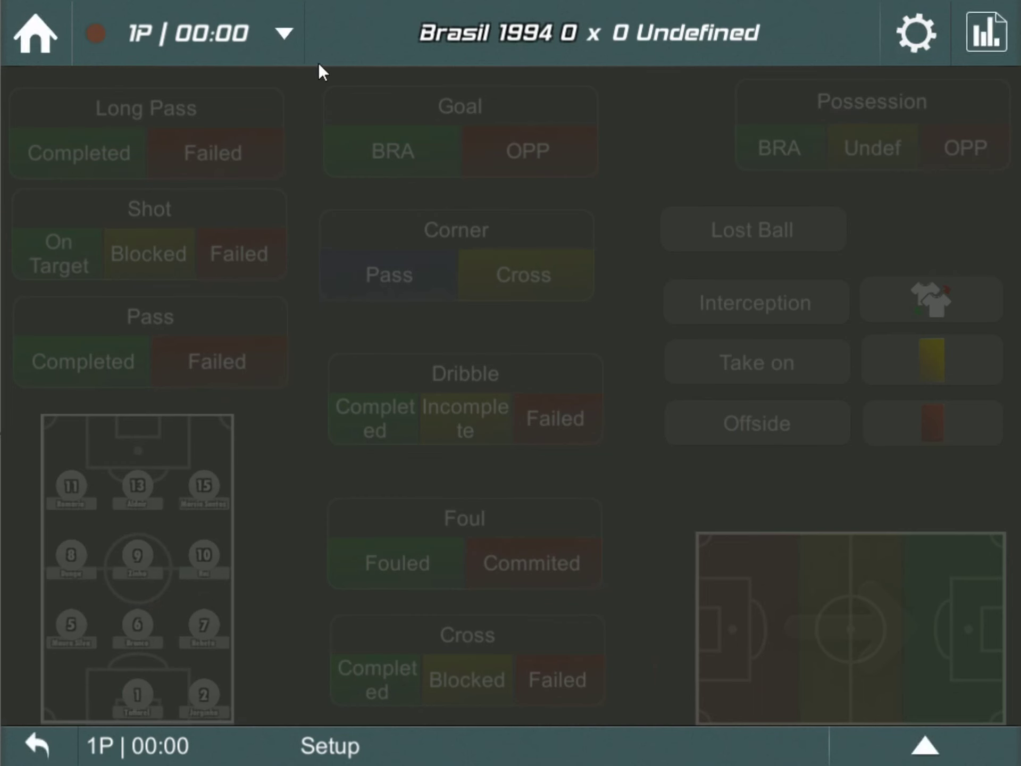
- Resume the match clock and log completed passes involving players 8, 11, 13 and 9
click(282, 40)
click(270, 92)
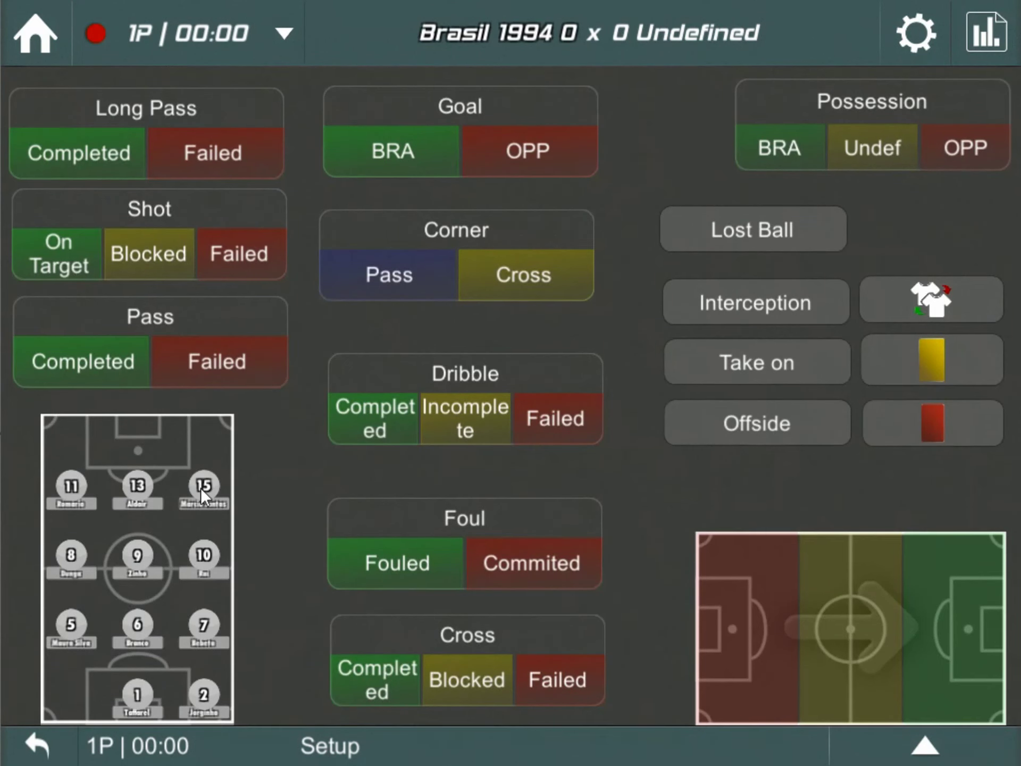
click(67, 559)
click(75, 487)
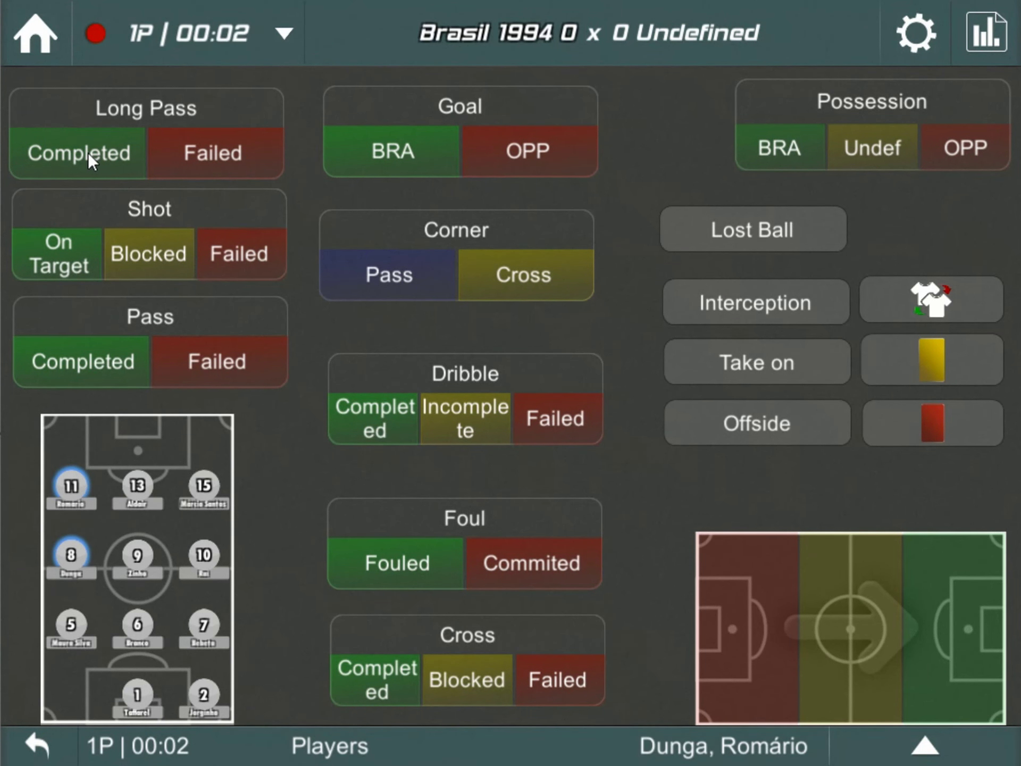
click(78, 364)
click(135, 484)
click(110, 367)
click(137, 555)
click(93, 350)
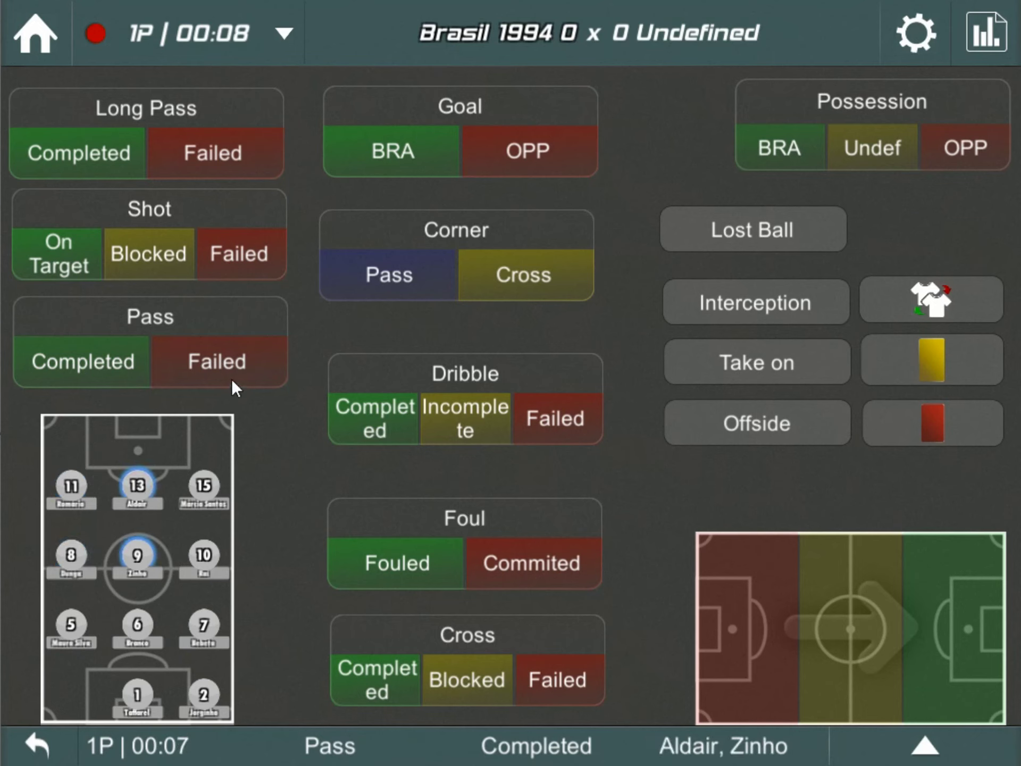
- Log a failed pass, then a completed pass between players 11 and 13
click(209, 375)
click(140, 488)
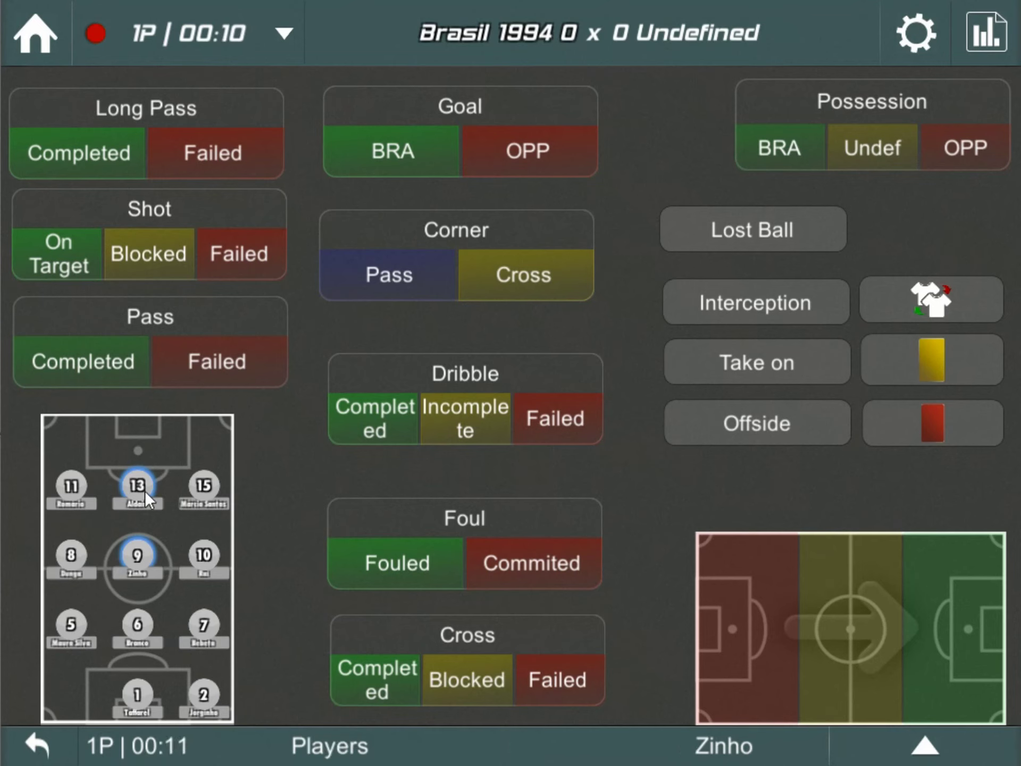
click(142, 553)
click(65, 496)
click(135, 488)
click(106, 351)
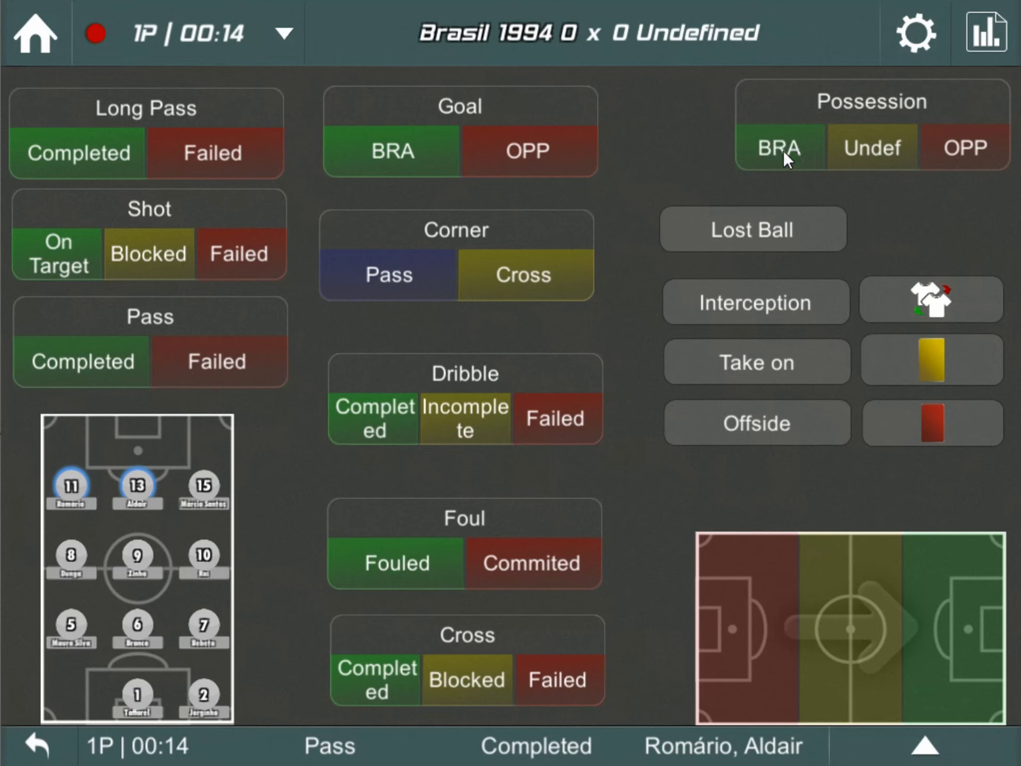
- Switch possession through BRA, Undefined, OPP and back to Undefined
click(784, 151)
click(889, 139)
click(953, 135)
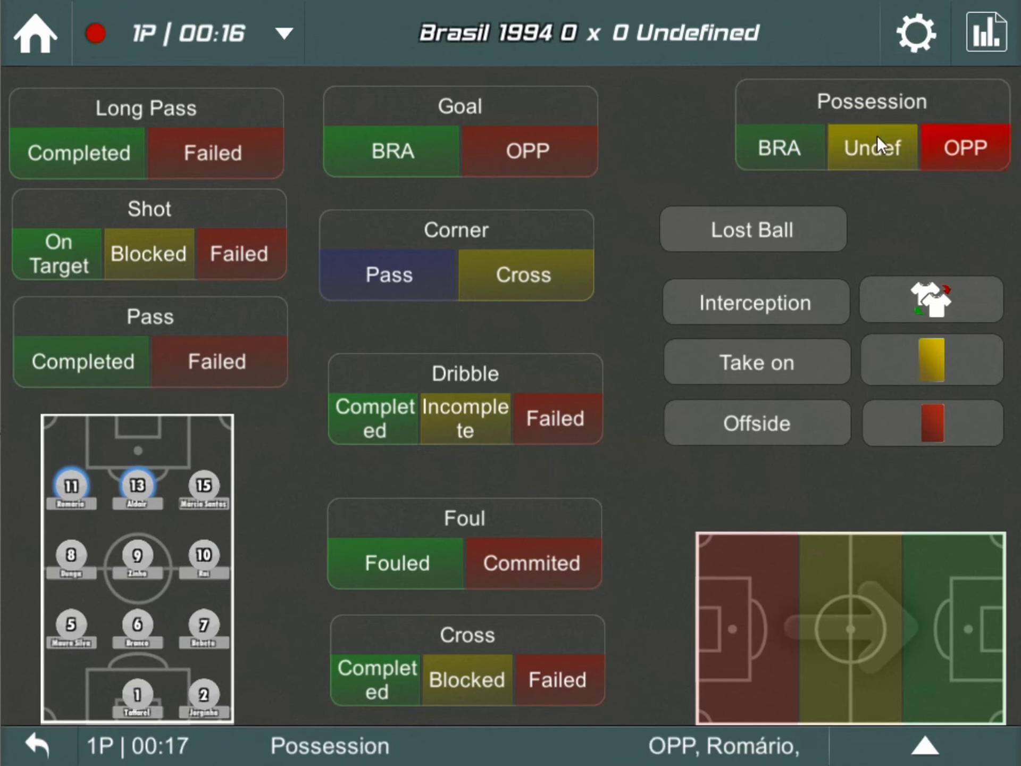
click(876, 135)
- Tag player 9 and log a failed pass, shot on target, long passes and blocked shot; tag player 15
click(141, 553)
click(186, 357)
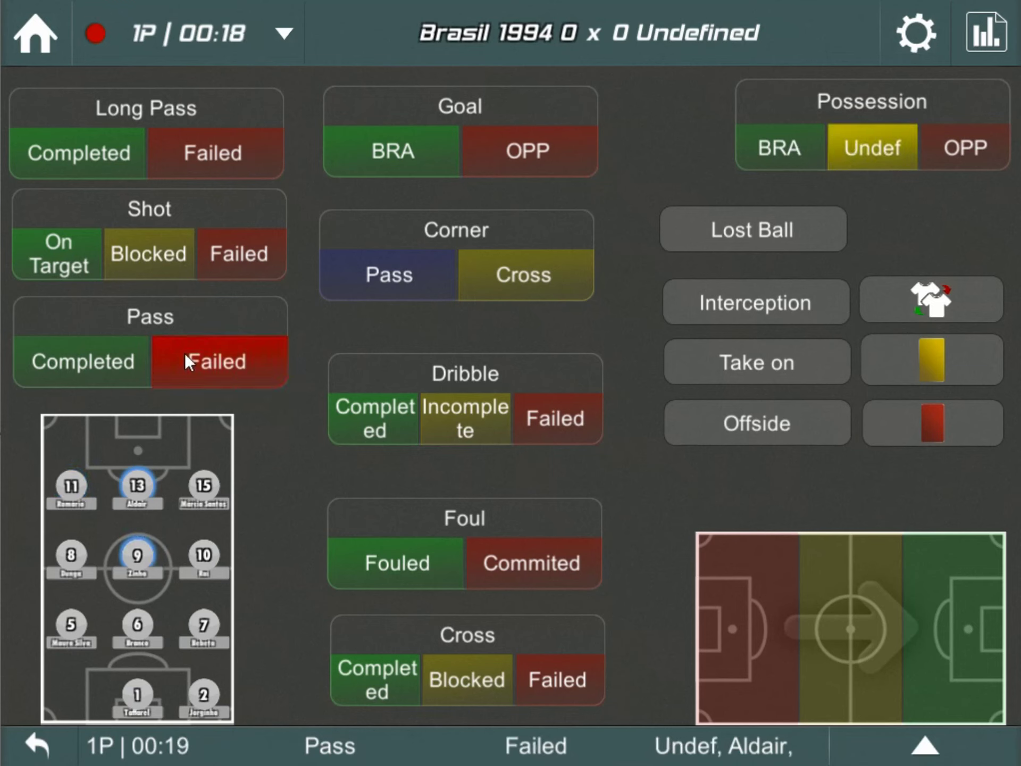
click(75, 264)
click(82, 158)
click(220, 149)
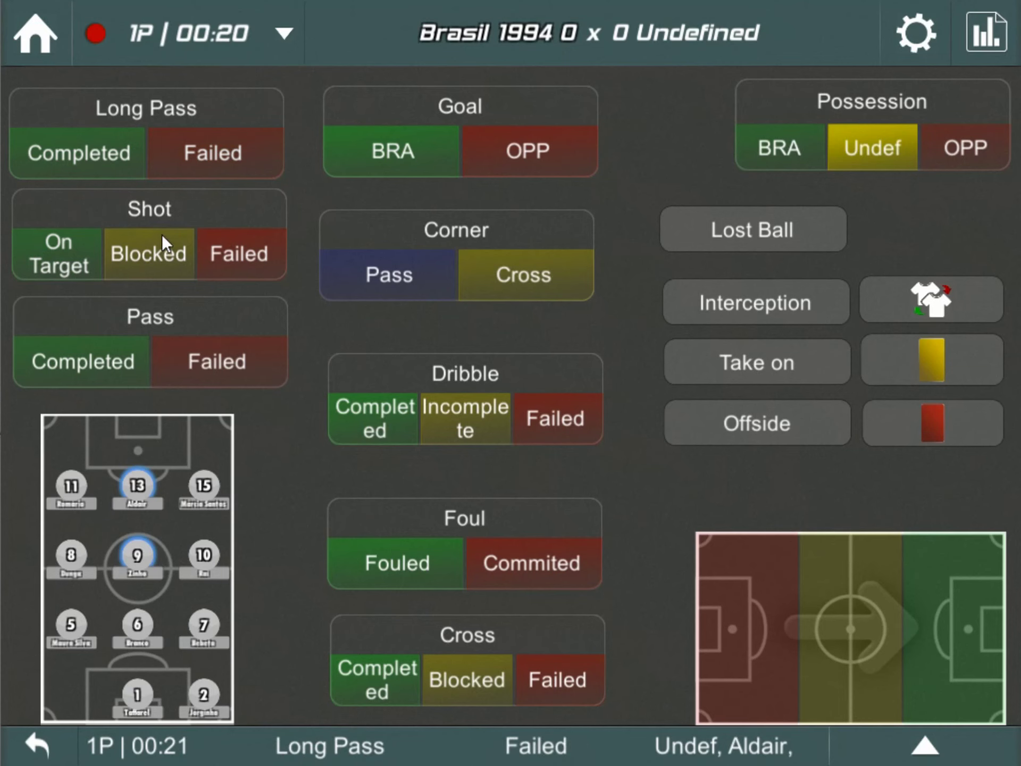
click(162, 242)
click(203, 485)
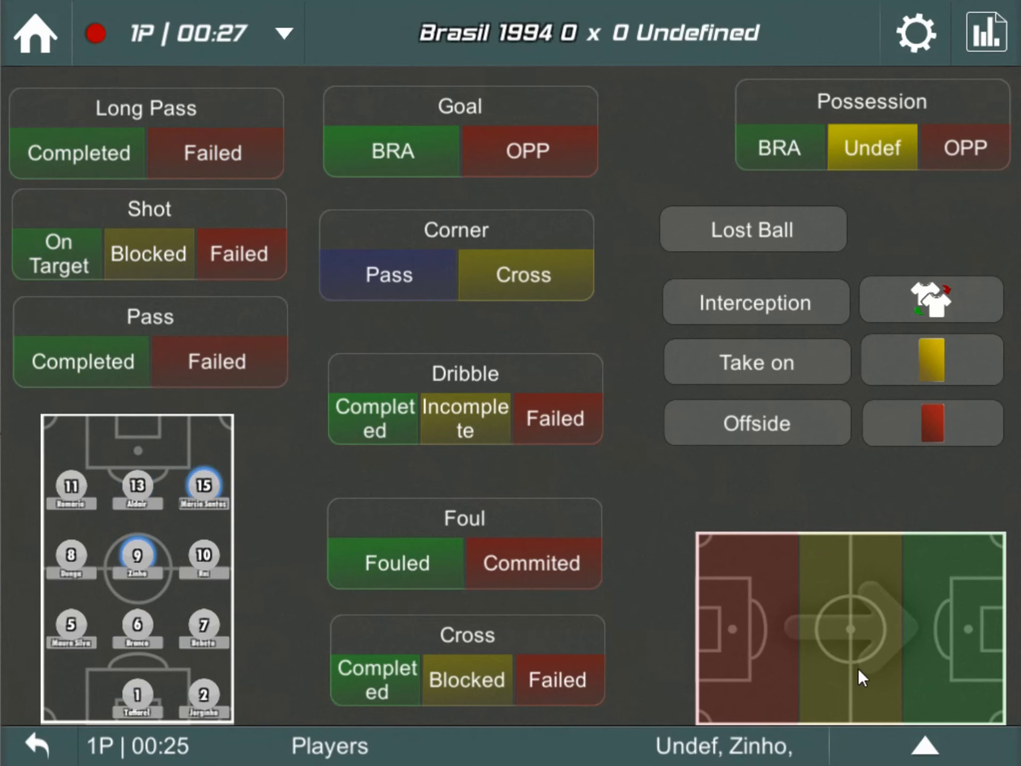
click(925, 745)
- Scroll through the Events History, close it, and tag player 13
drag(597, 392, 600, 508)
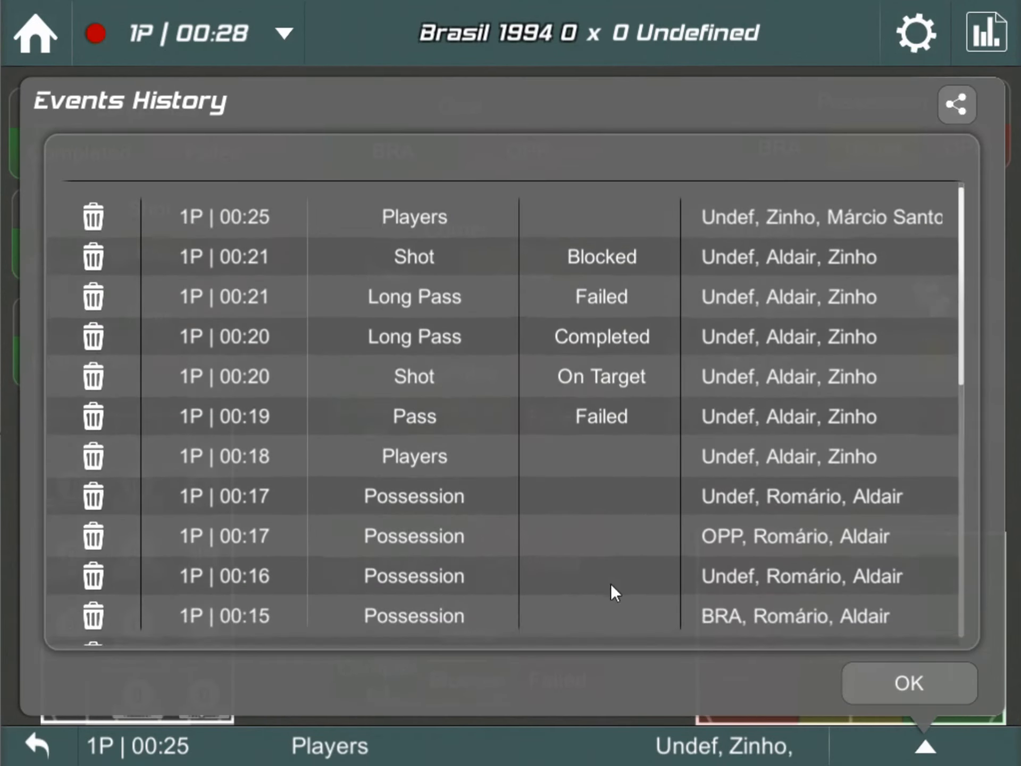
drag(615, 592, 659, 374)
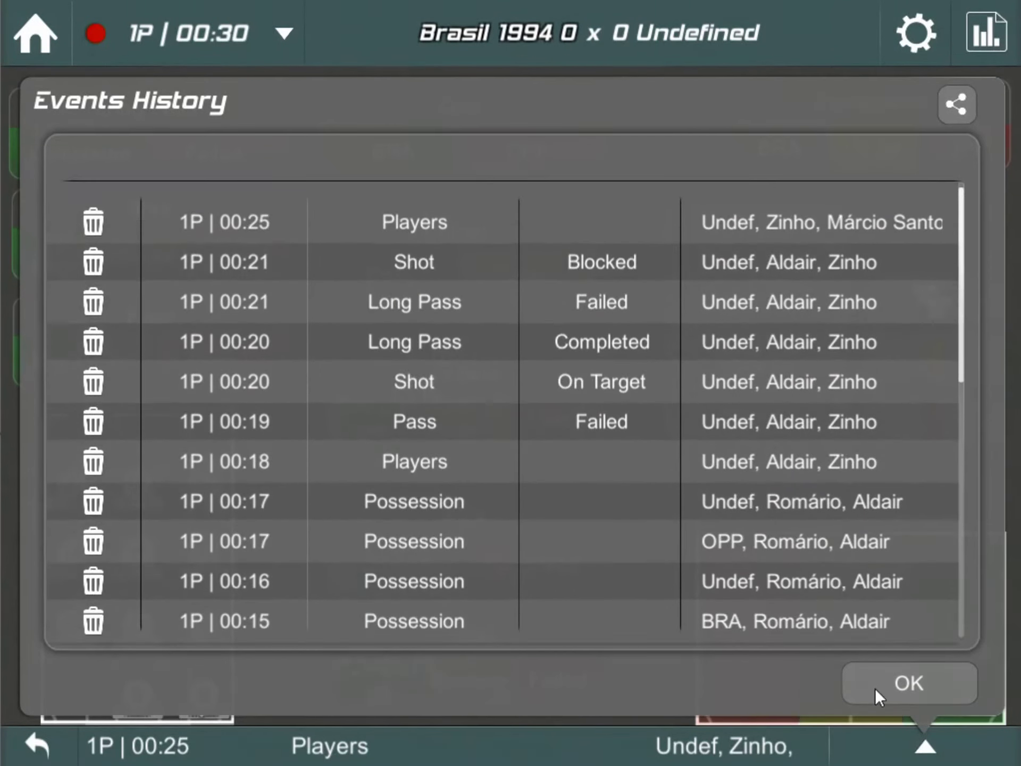
click(907, 691)
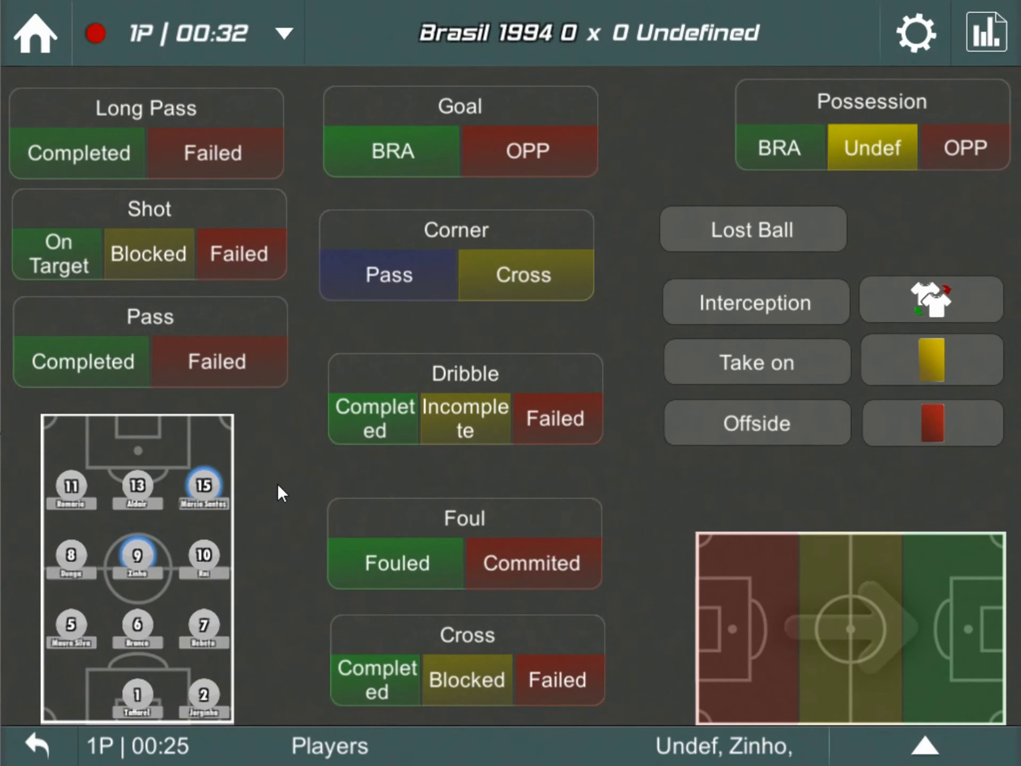
click(127, 497)
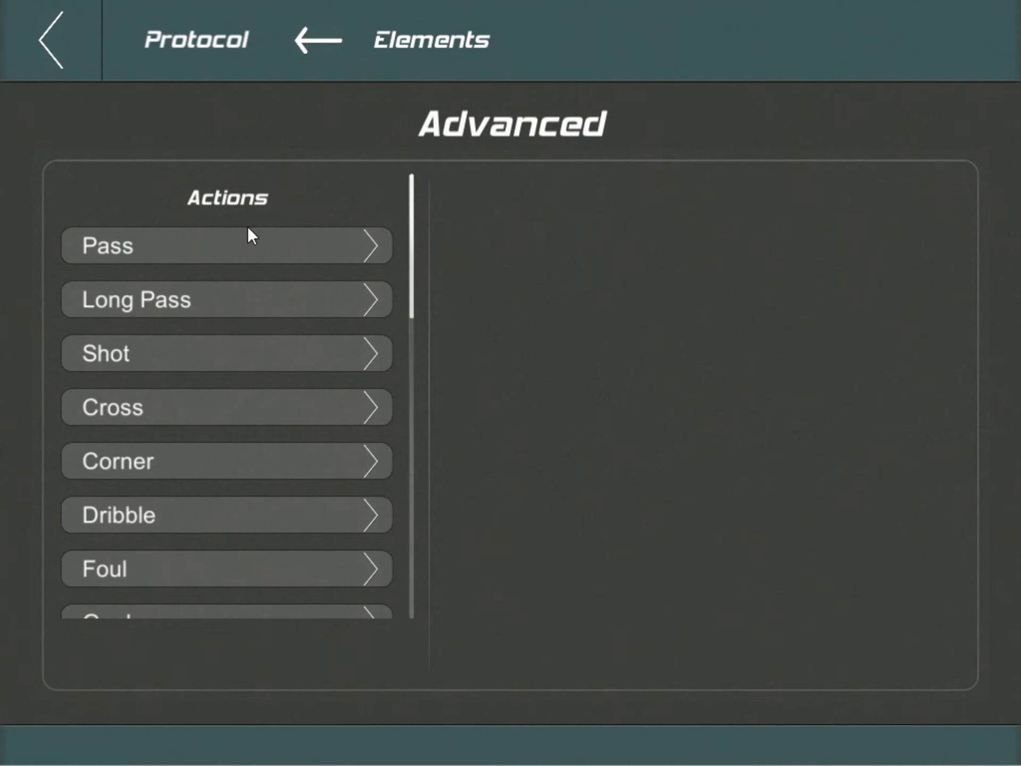
- Open the Pass element's triggers and inspect its existing Finish Action trigger
click(170, 252)
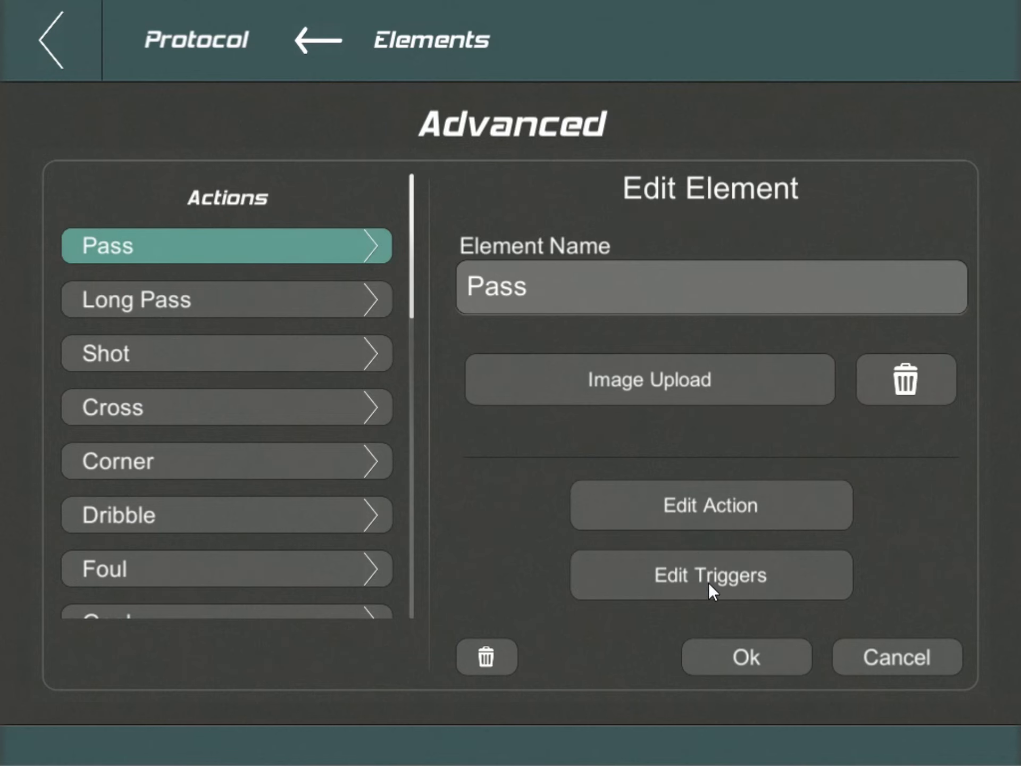
click(737, 567)
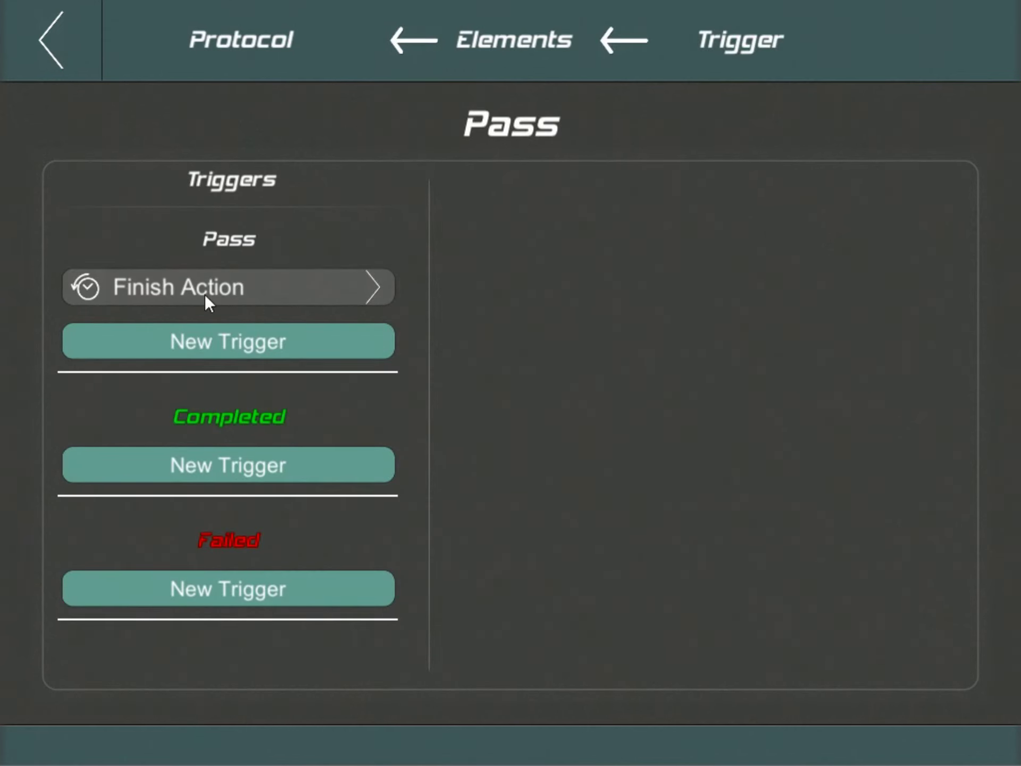
click(270, 295)
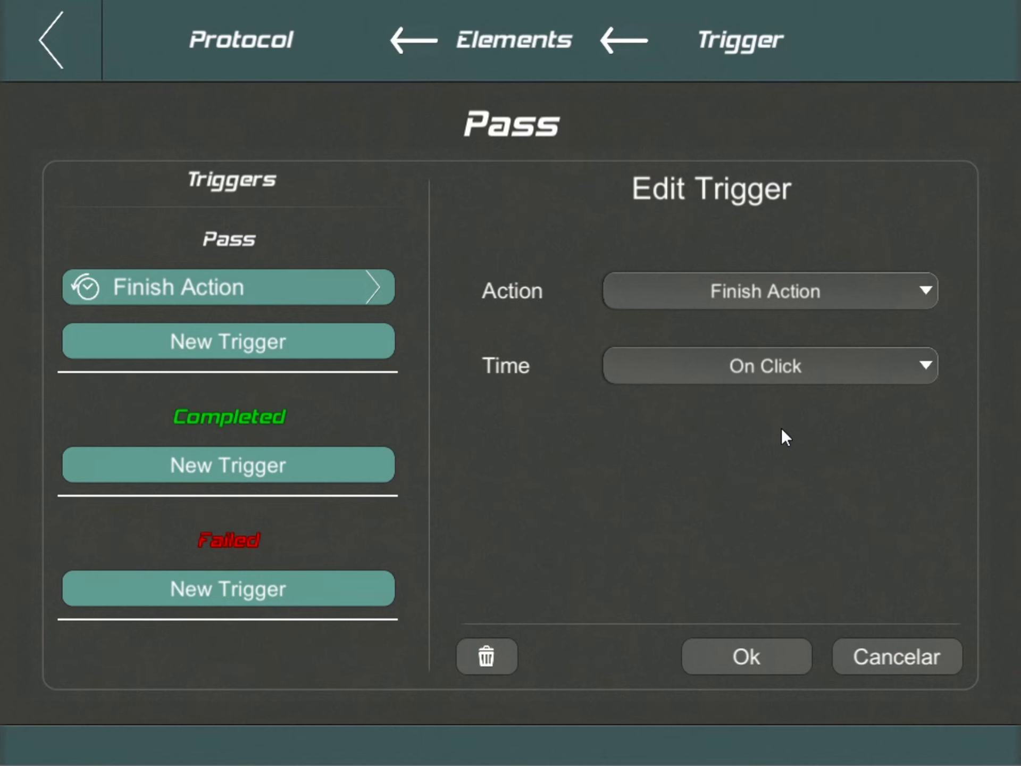
- Add a Completed trigger that does Drop State on Players at Action Finished
click(271, 472)
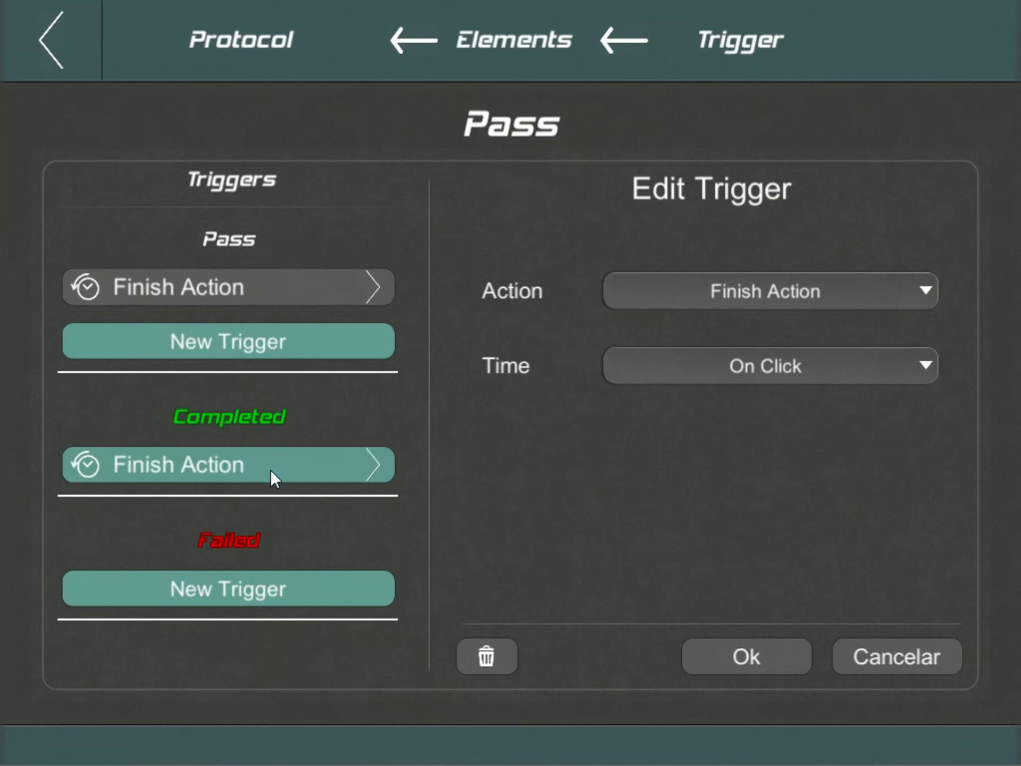
click(790, 299)
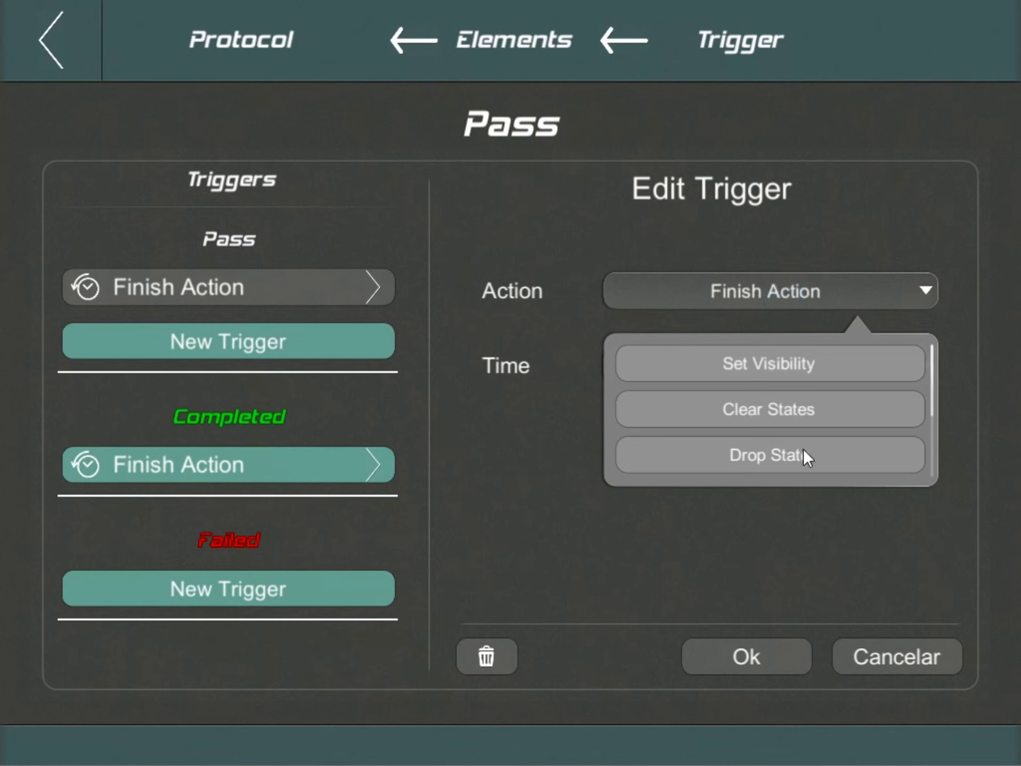
click(766, 458)
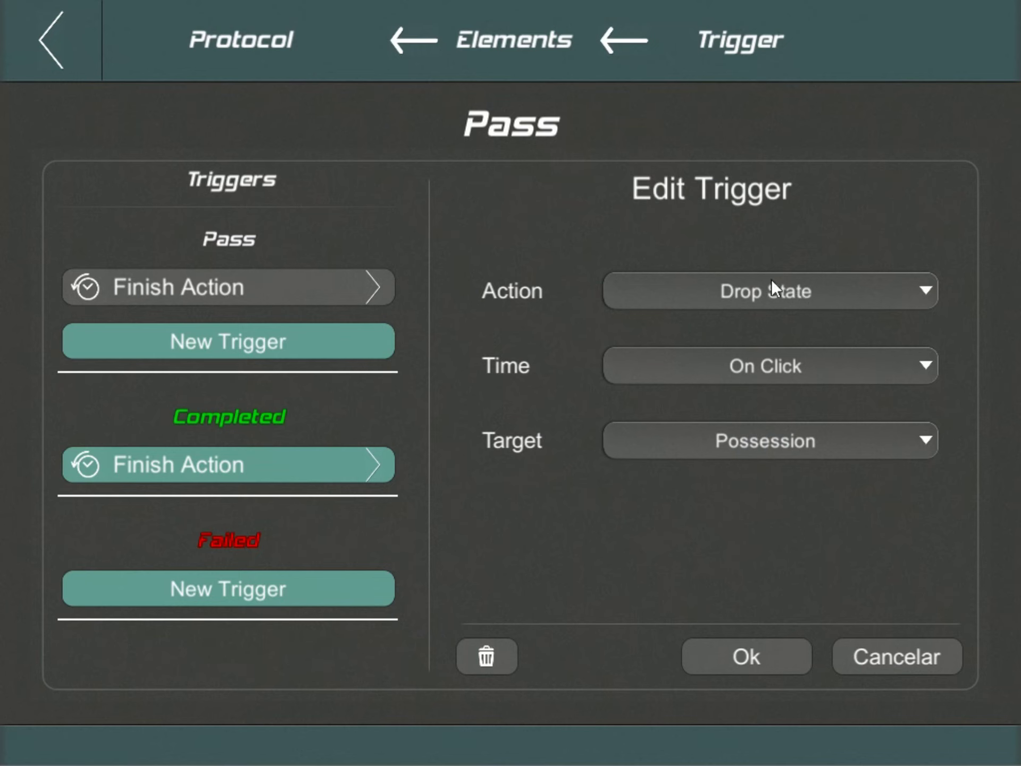
click(751, 379)
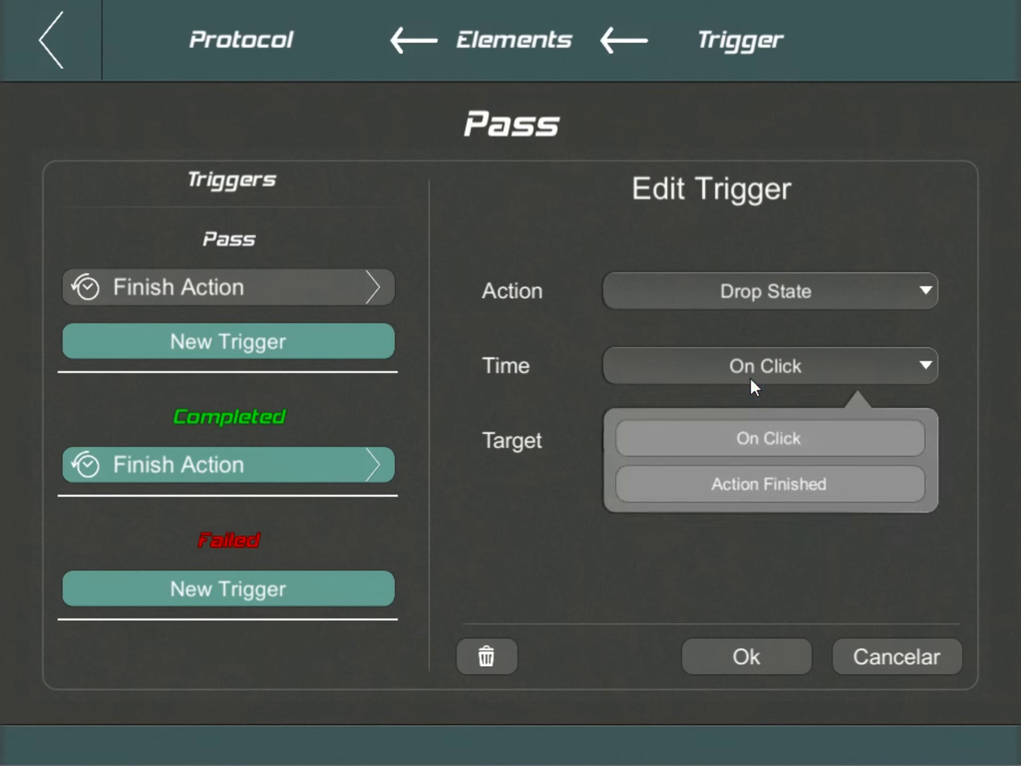
click(805, 483)
click(805, 441)
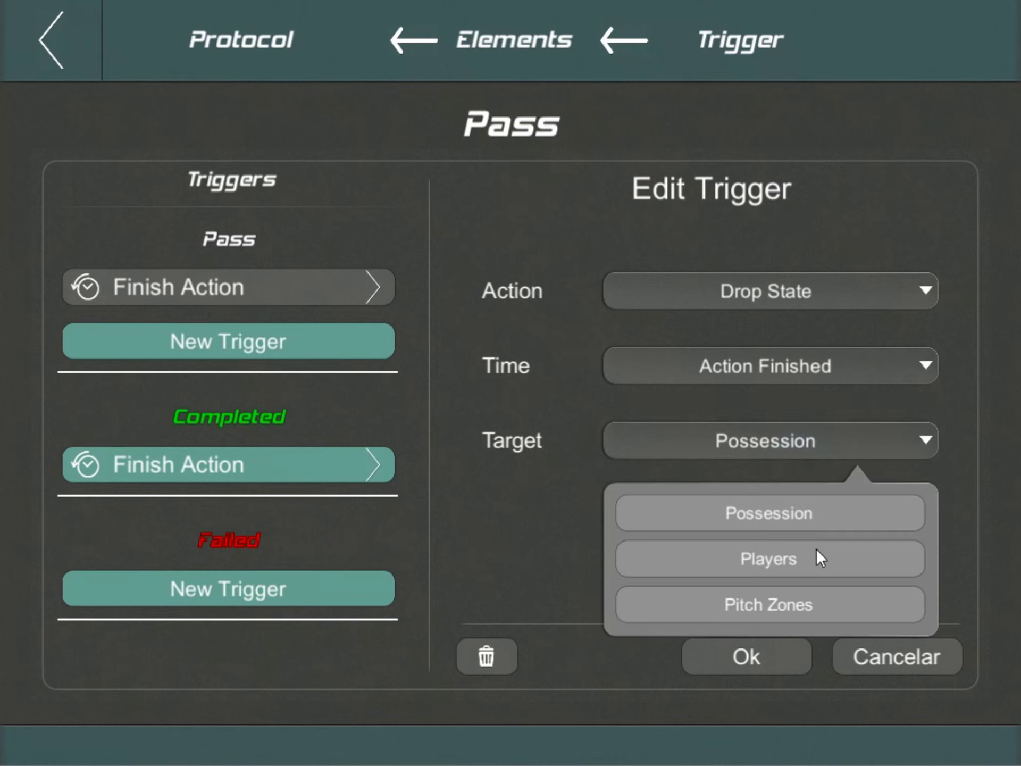
click(812, 566)
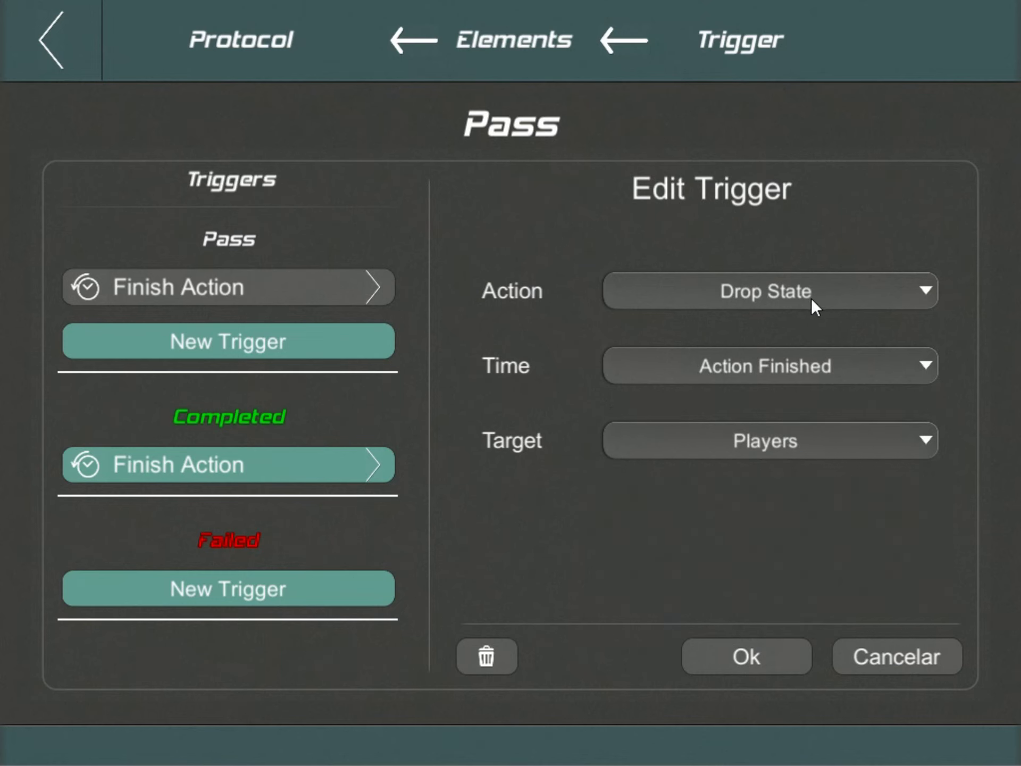
click(767, 657)
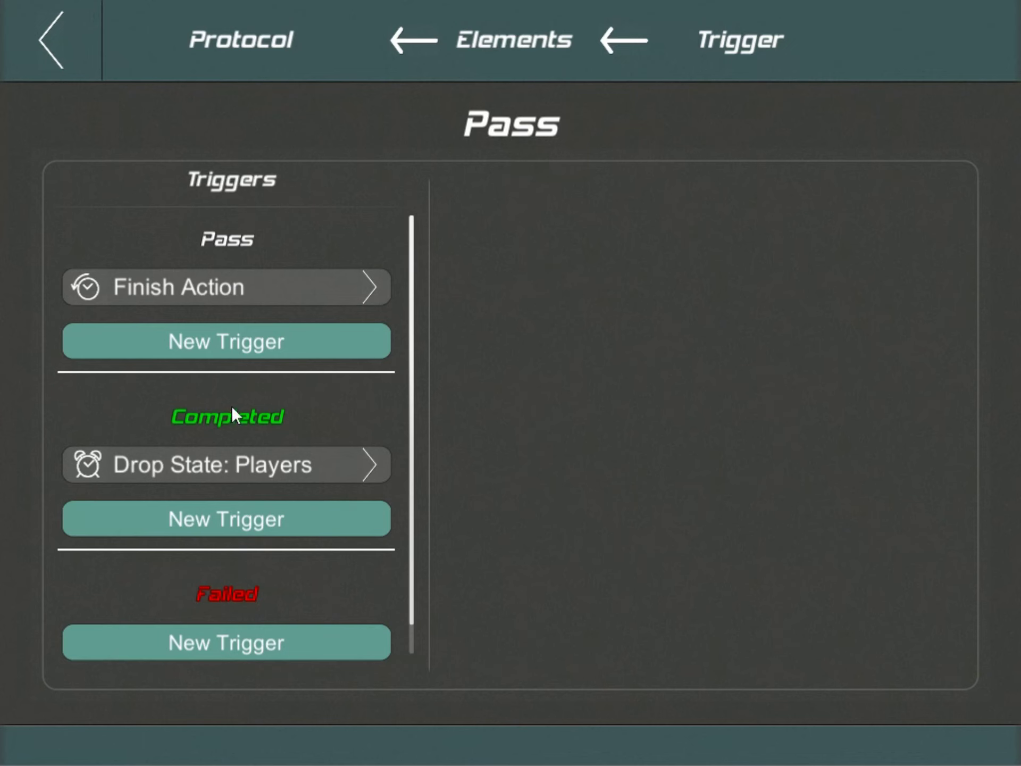
- Add a Completed Set State trigger on Possession with %MT, firing at Action Finished
click(233, 526)
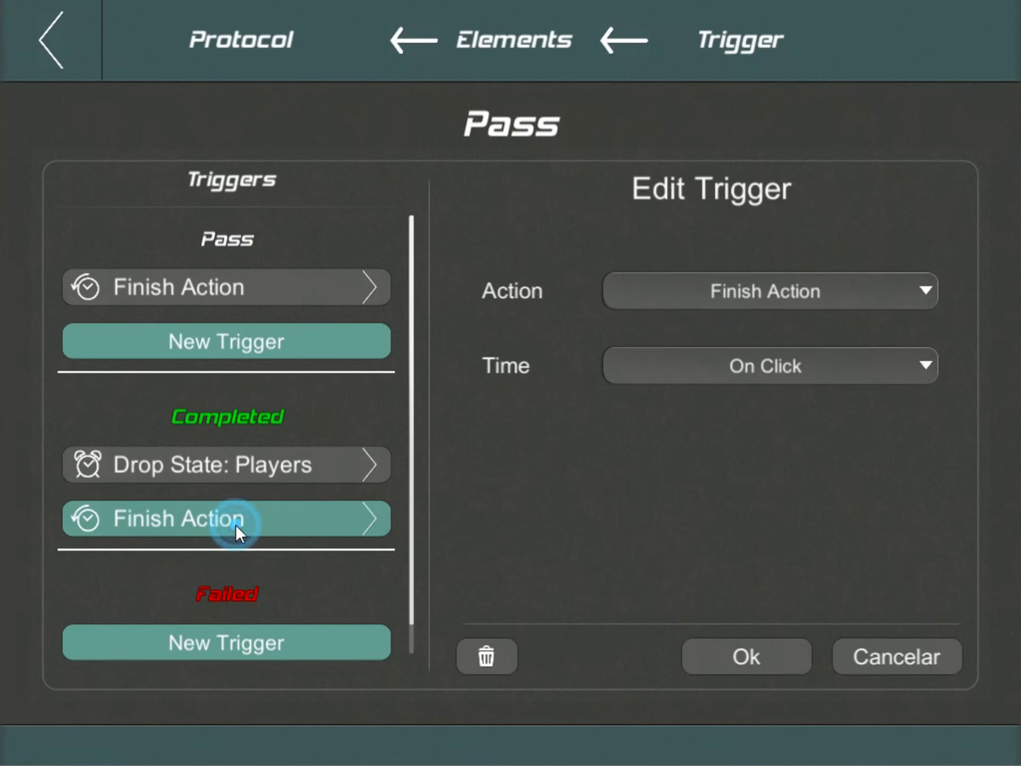
click(782, 300)
scroll(792, 372, down, 2)
scroll(791, 463, down, 1)
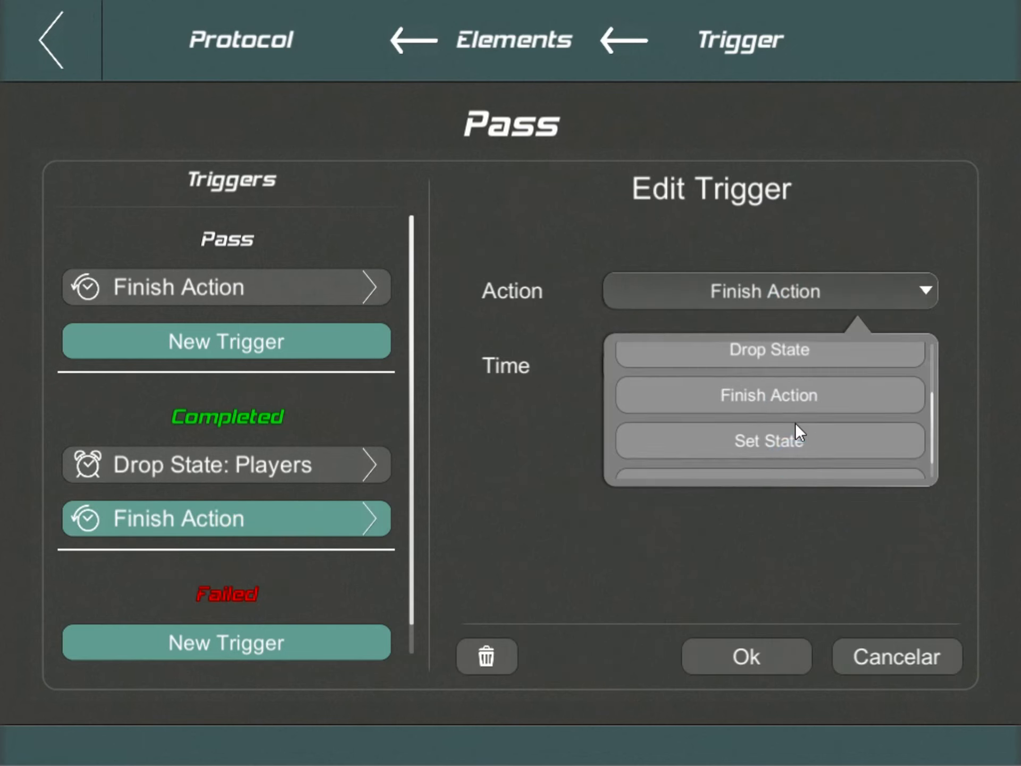
click(795, 431)
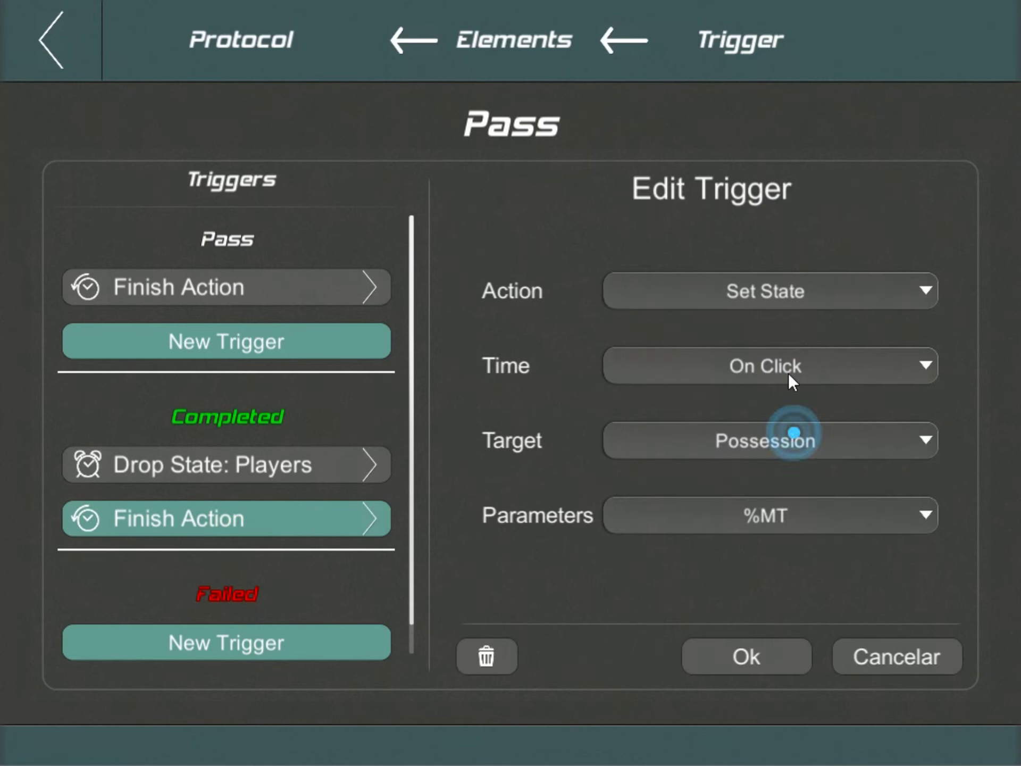
click(825, 362)
click(804, 487)
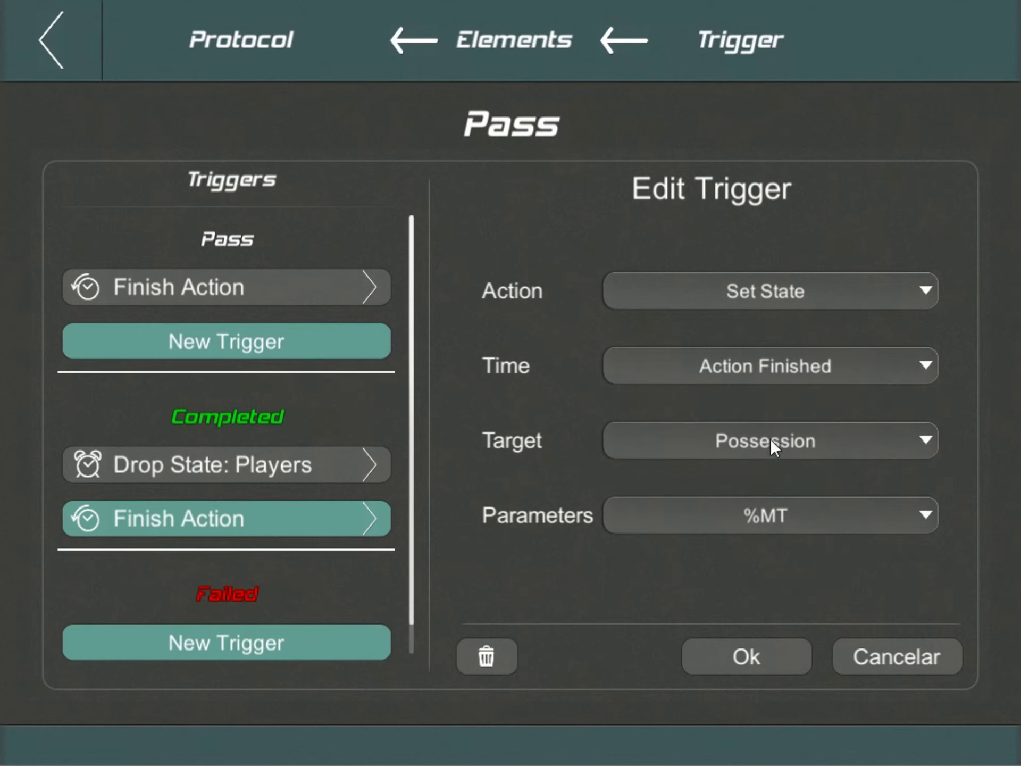
click(772, 665)
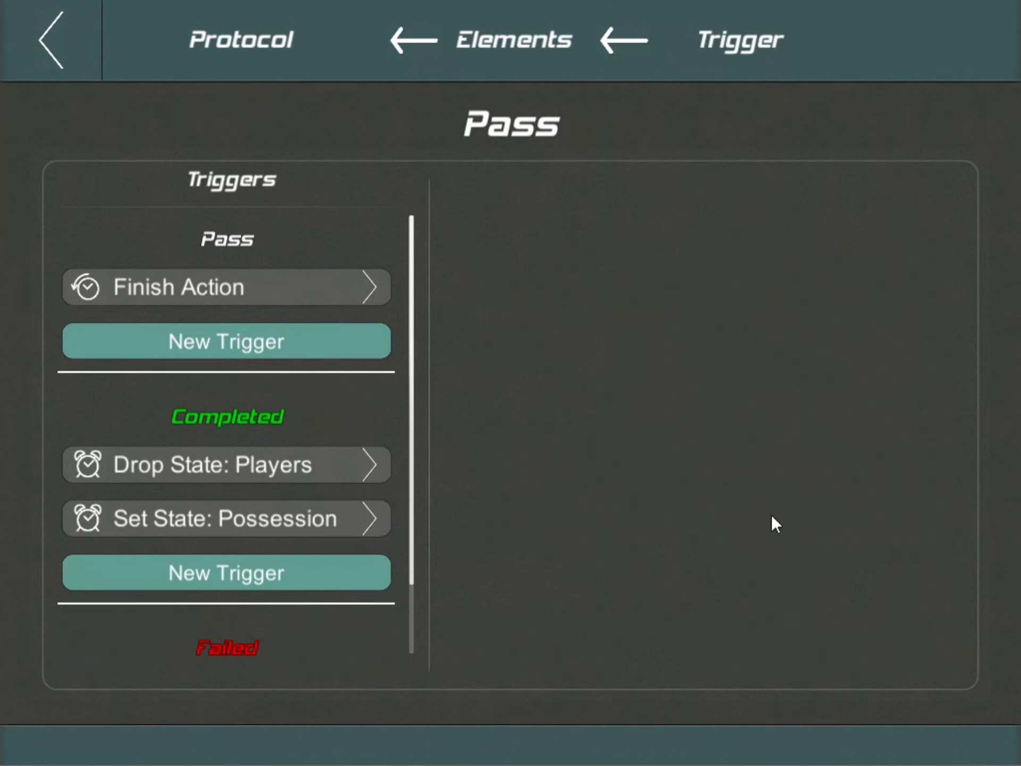
drag(339, 436, 341, 370)
click(273, 617)
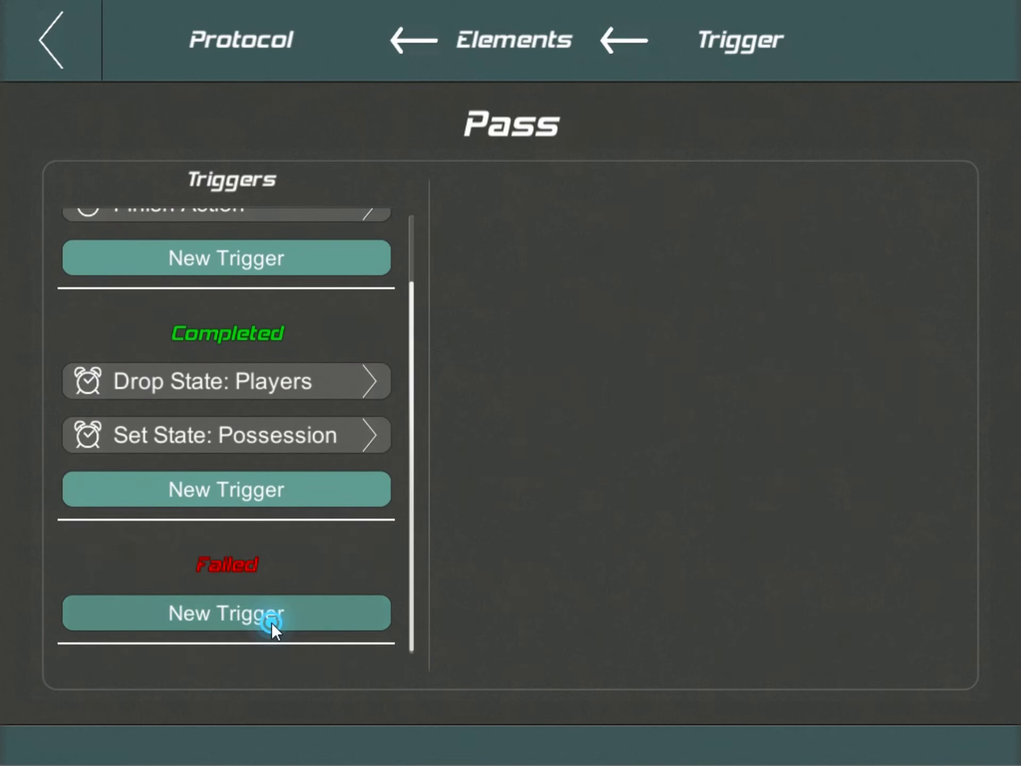
- Set the new Failed trigger to Clear States on Players at Action Finished and save it
click(790, 289)
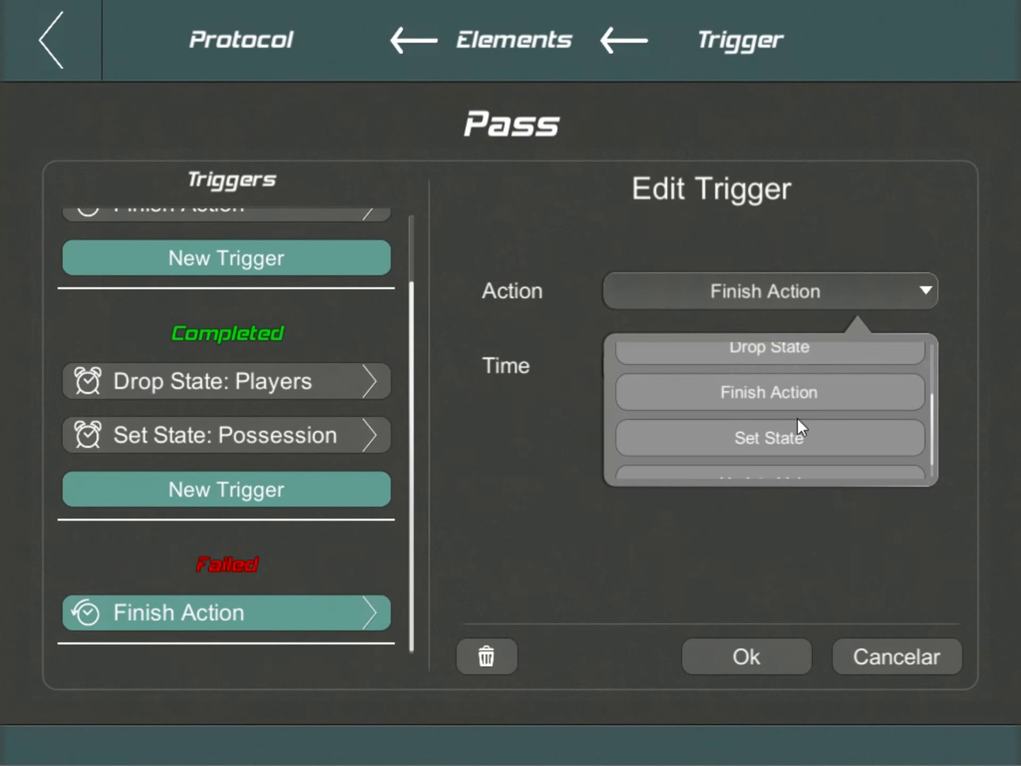
scroll(798, 415, up, 2)
click(800, 348)
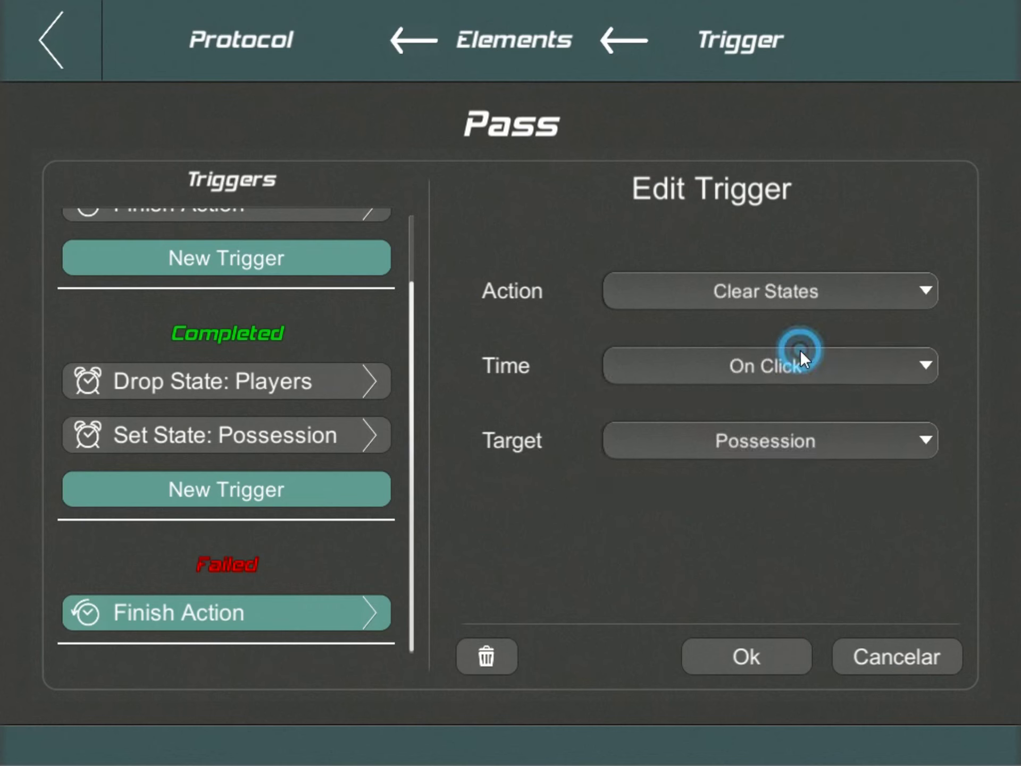
click(799, 372)
click(803, 481)
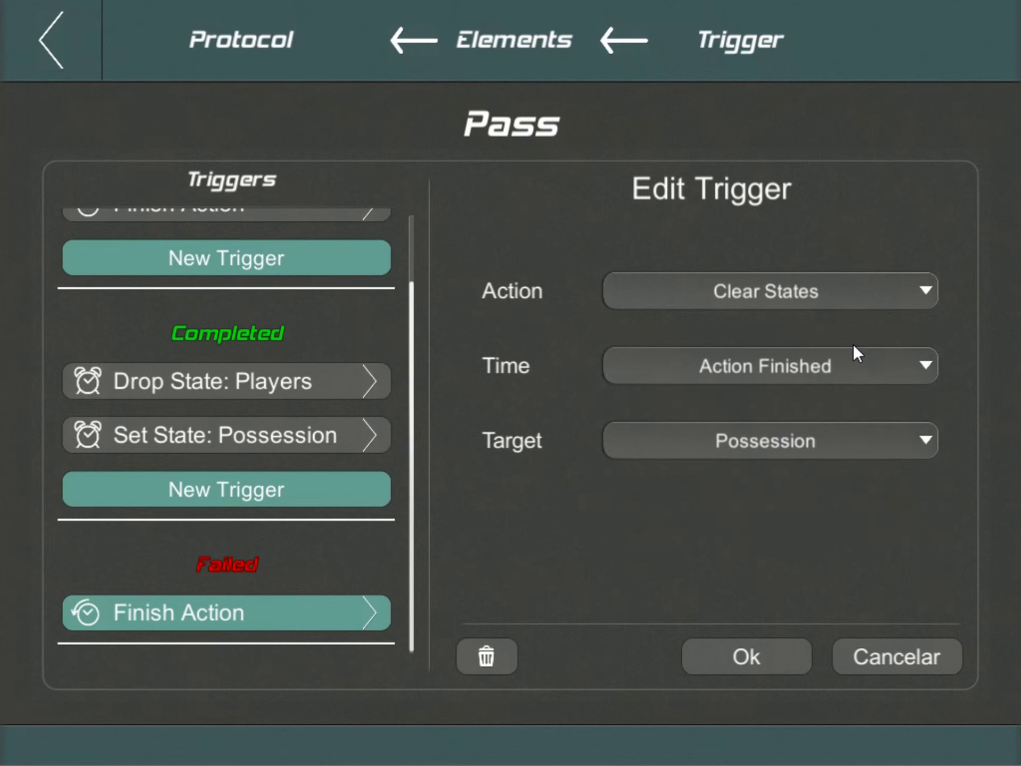
click(793, 433)
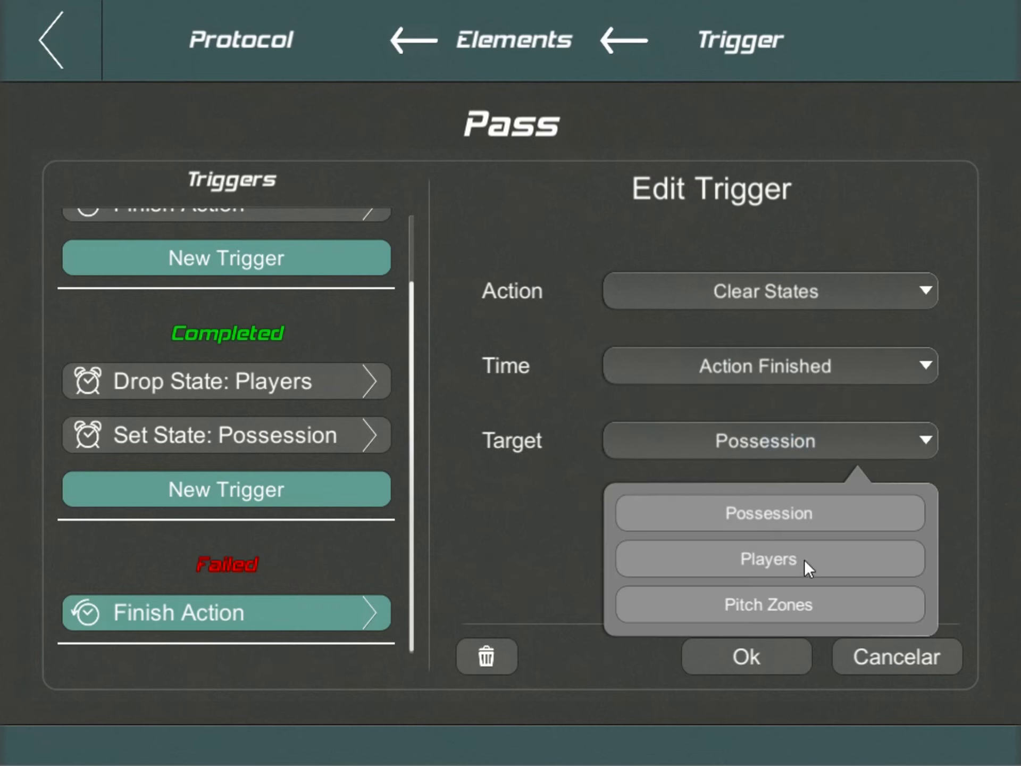
click(803, 557)
click(772, 652)
- Add another Failed trigger and bring up its list of trigger actions
drag(292, 598, 305, 529)
click(306, 610)
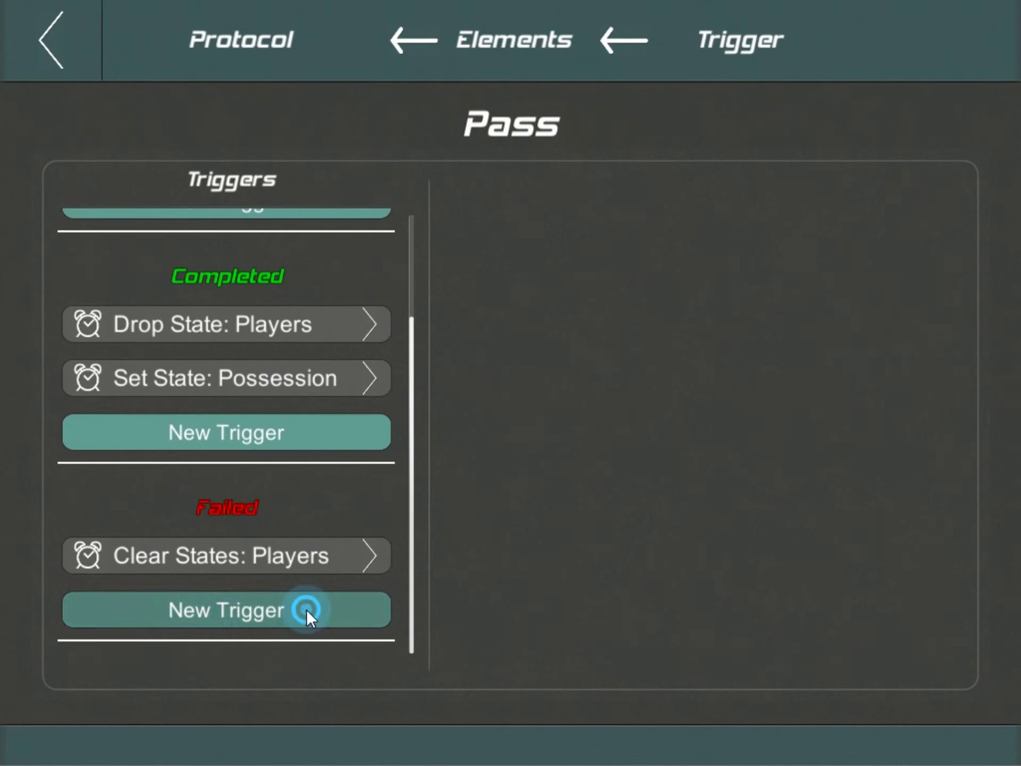
click(803, 292)
click(784, 422)
click(792, 294)
drag(793, 372, 801, 310)
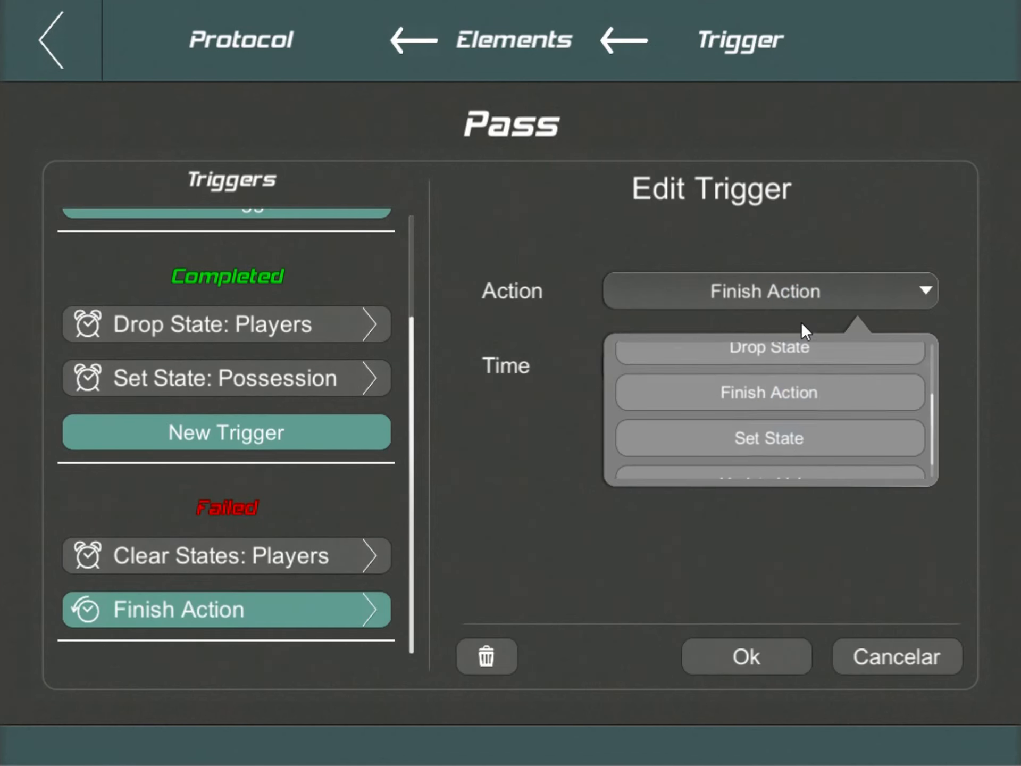